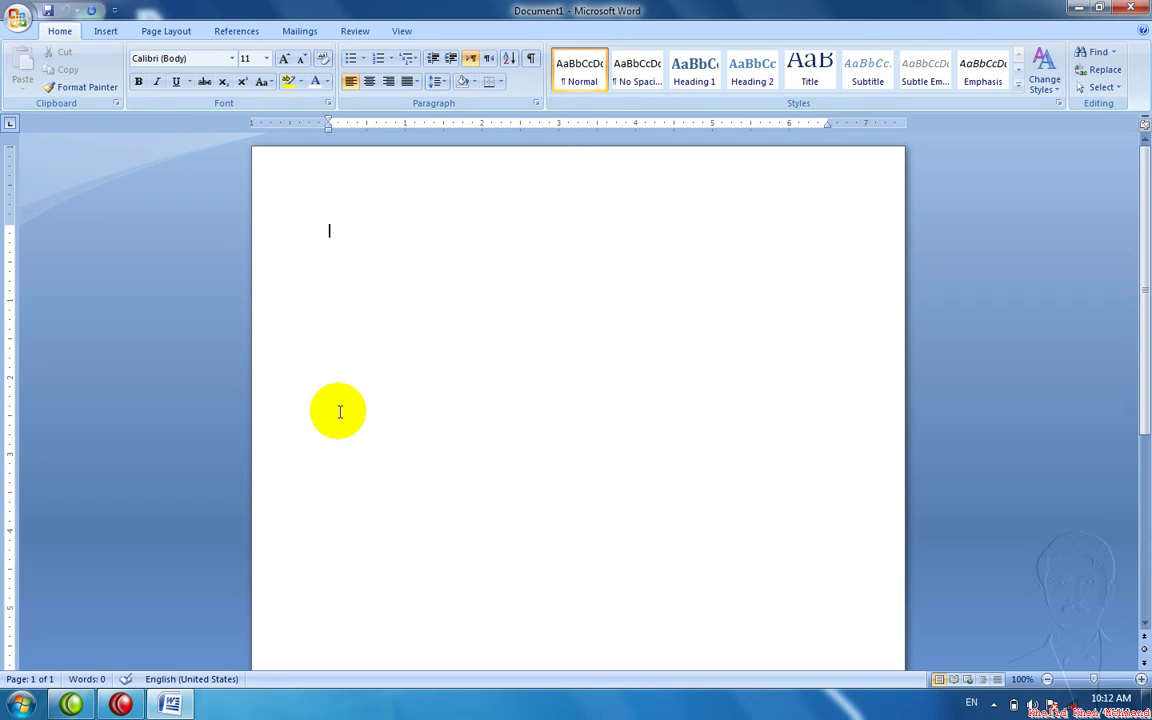
Step: Fill the blank document with three paragraphs of sample text using =rand()
click(24, 14)
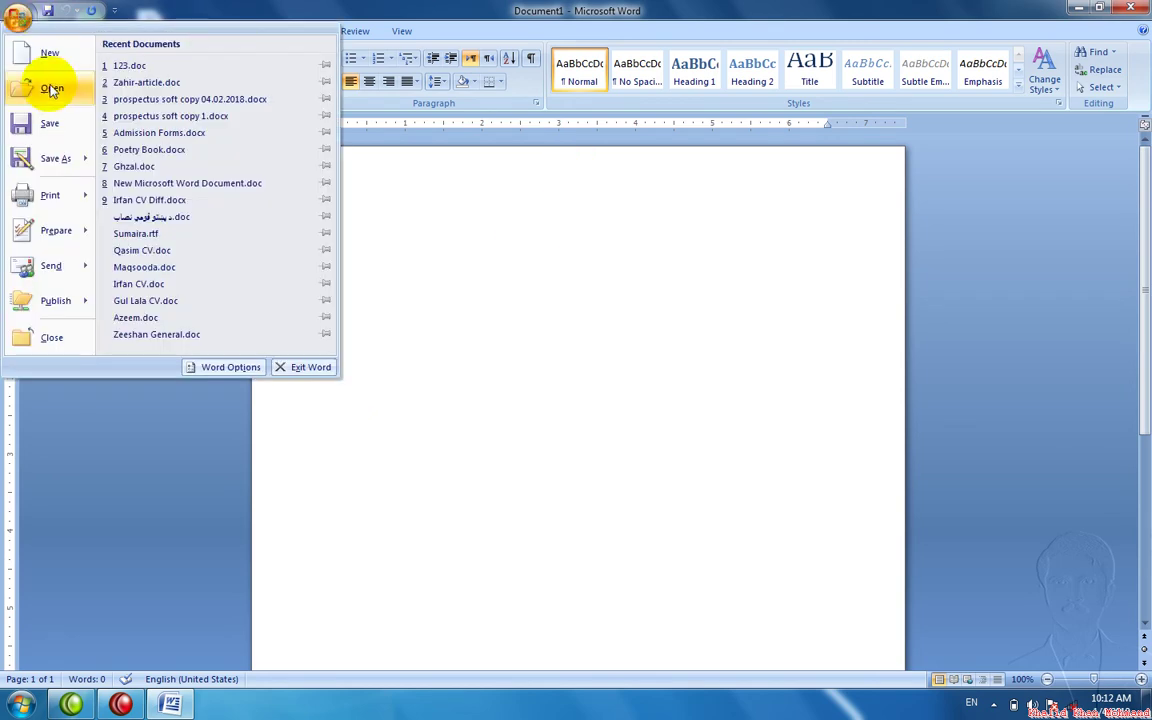
click(404, 294)
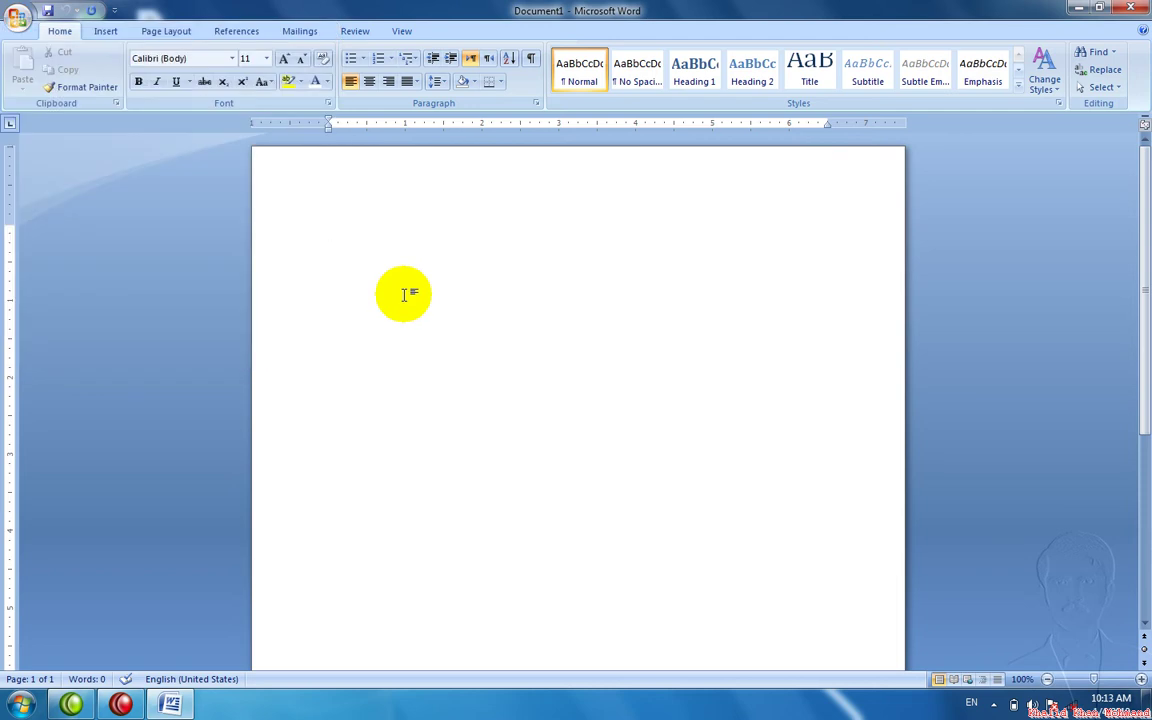
text(=ra)
text(nd())
key(Return)
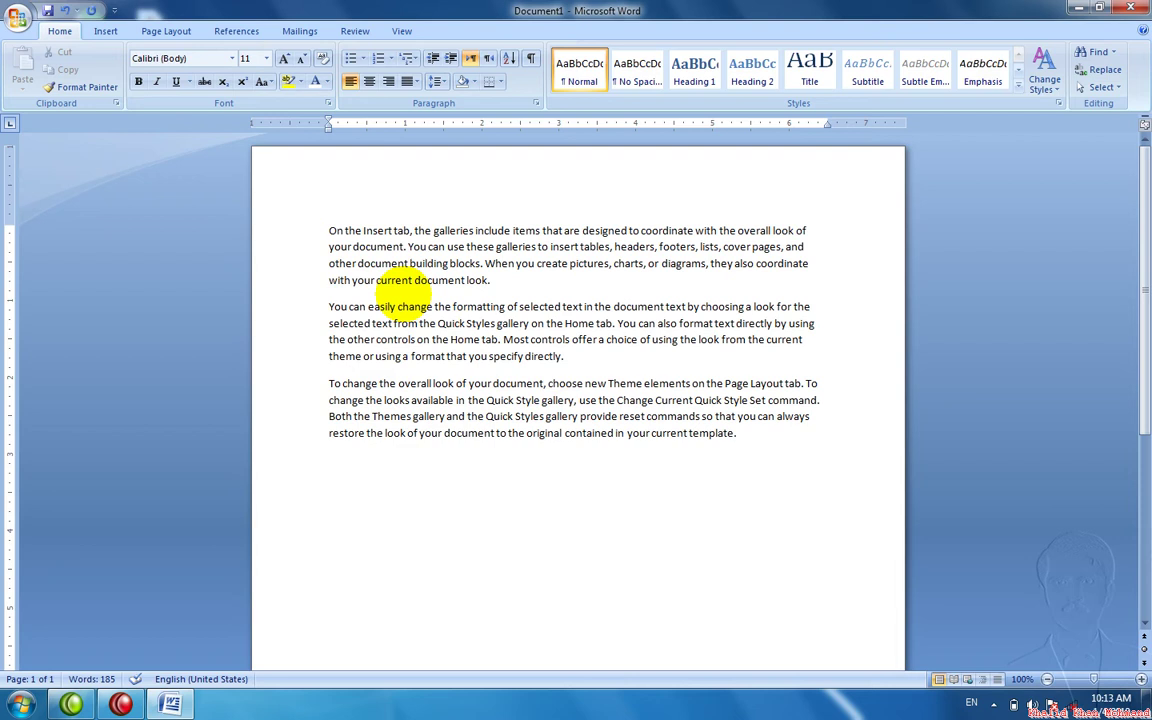
Step: Insert page breaks after the sample text and zoom out to 19%
key(ctrl+Return)
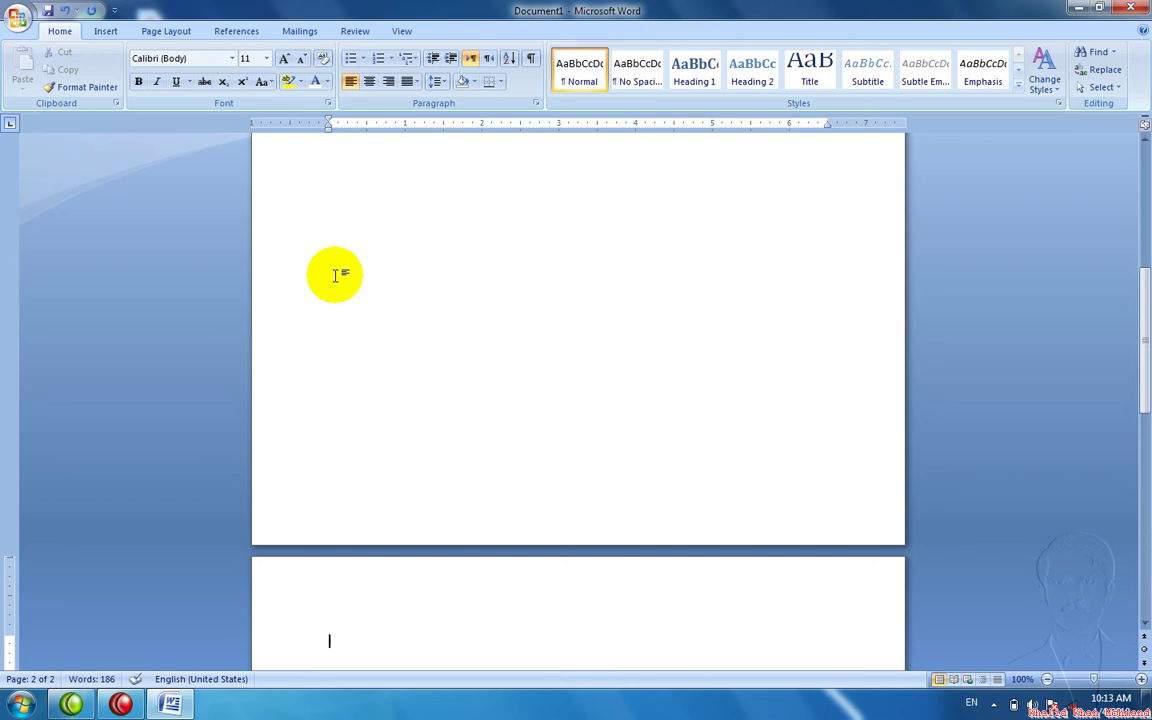
click(1060, 680)
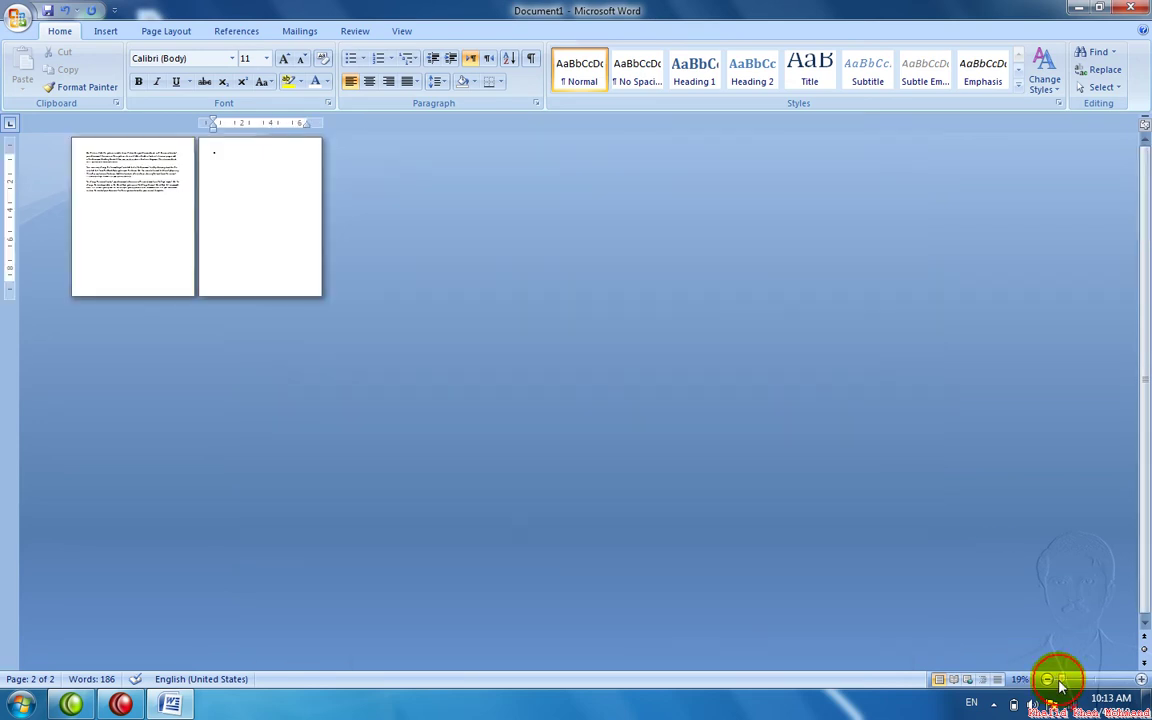
key(ctrl+Return)
key(ctrl+Return)
key(ctrl+Return)
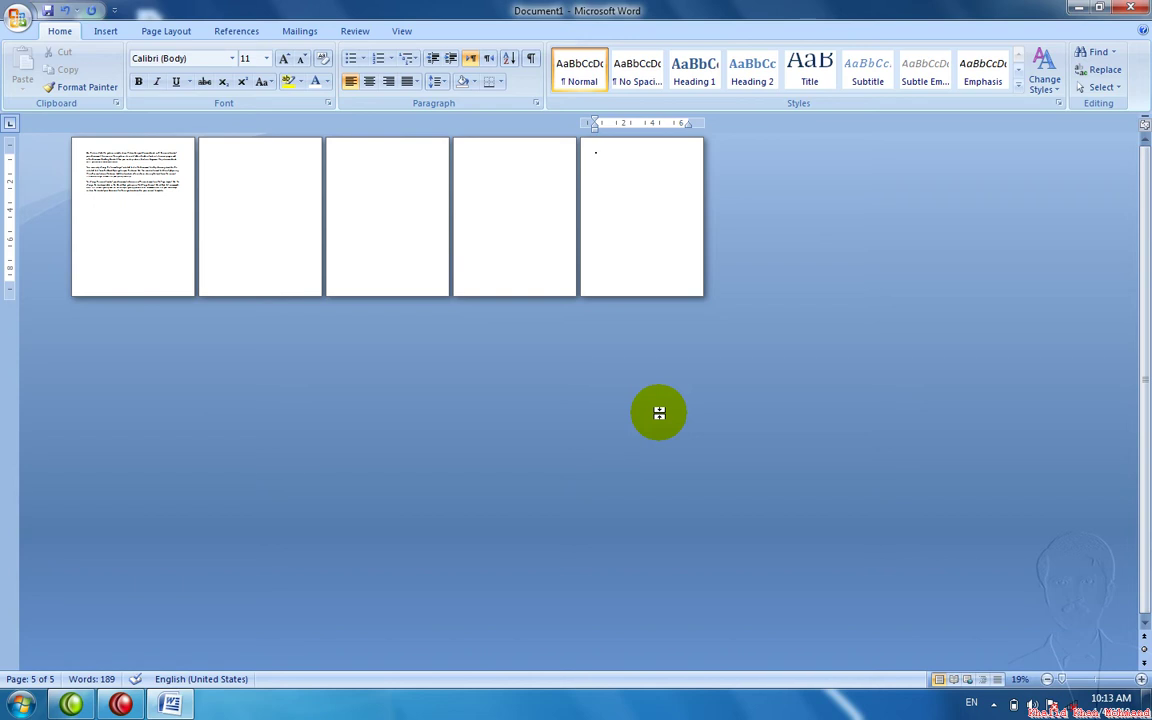
Step: Keep inserting page breaks until the document reaches 214 pages
key(ctrl+Return)
key(ctrl+Return)
key(ctrl+Return)
key(ctrl+Return)
key(ctrl+Return)
key(ctrl+Return)
key(ctrl+Return)
key(ctrl+Return)
key(ctrl+Return)
key(ctrl+Return)
key(ctrl+Return)
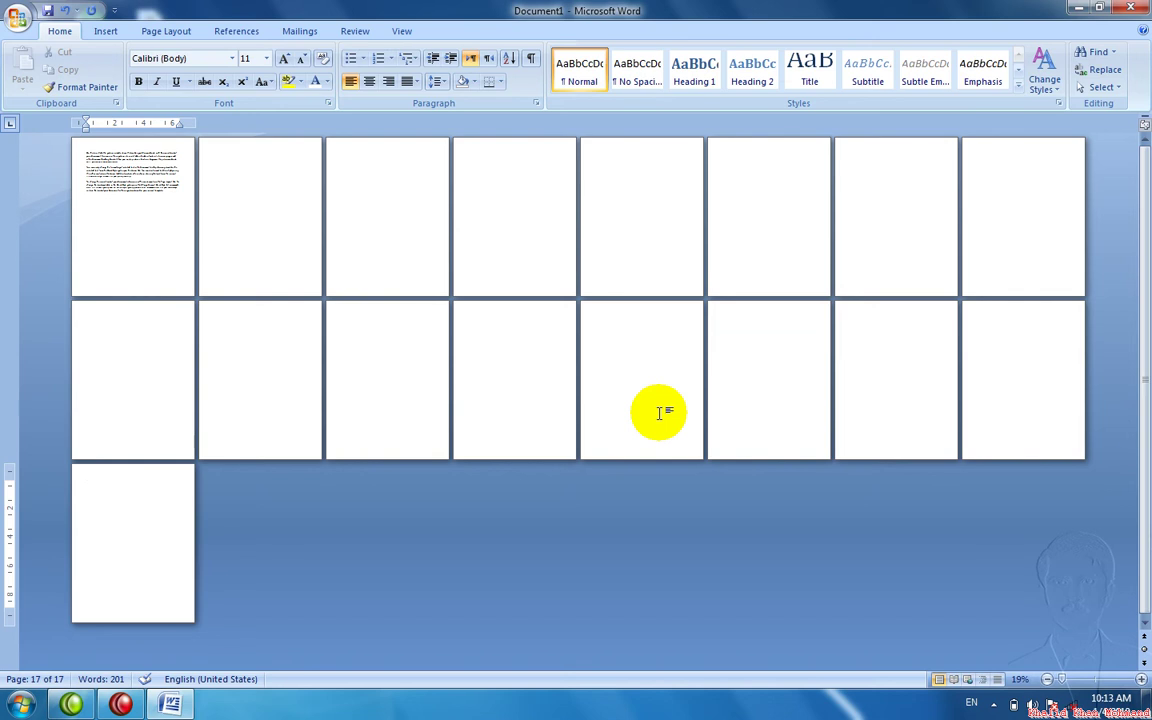
key(ctrl+Return)
key(ctrl+Return)
key(ctrl+Return)
key(ctrl+Return)
key(ctrl+Return)
key(ctrl+Return)
key(ctrl+Return)
key(ctrl+Return)
key(ctrl+Return)
key(ctrl+Return)
key(BackSpace)
key(BackSpace)
key(BackSpace)
key(ctrl+Return)
key(ctrl+Return)
key(ctrl+Return)
key(BackSpace)
key(BackSpace)
key(BackSpace)
key(ctrl+Return)
key(ctrl+Return)
key(ctrl+Return)
key(ctrl+Return)
key(ctrl+Return)
key(ctrl+Return)
key(BackSpace)
key(BackSpace)
key(BackSpace)
key(ctrl+Return)
key(ctrl+Return)
key(ctrl+Return)
key(ctrl+Return)
key(BackSpace)
key(BackSpace)
key(BackSpace)
key(ctrl+Return)
key(ctrl+Return)
key(ctrl+Return)
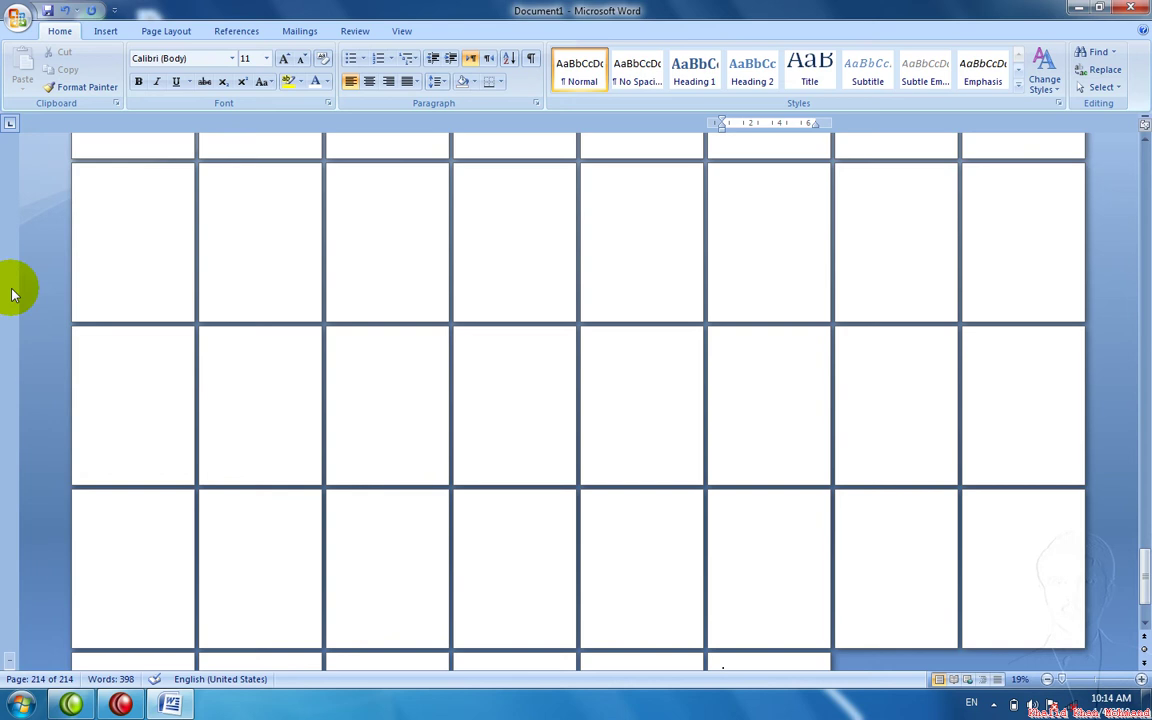
Step: Browse the new-document template categories: Agendas, Featured, My templates, and New from existing
click(16, 9)
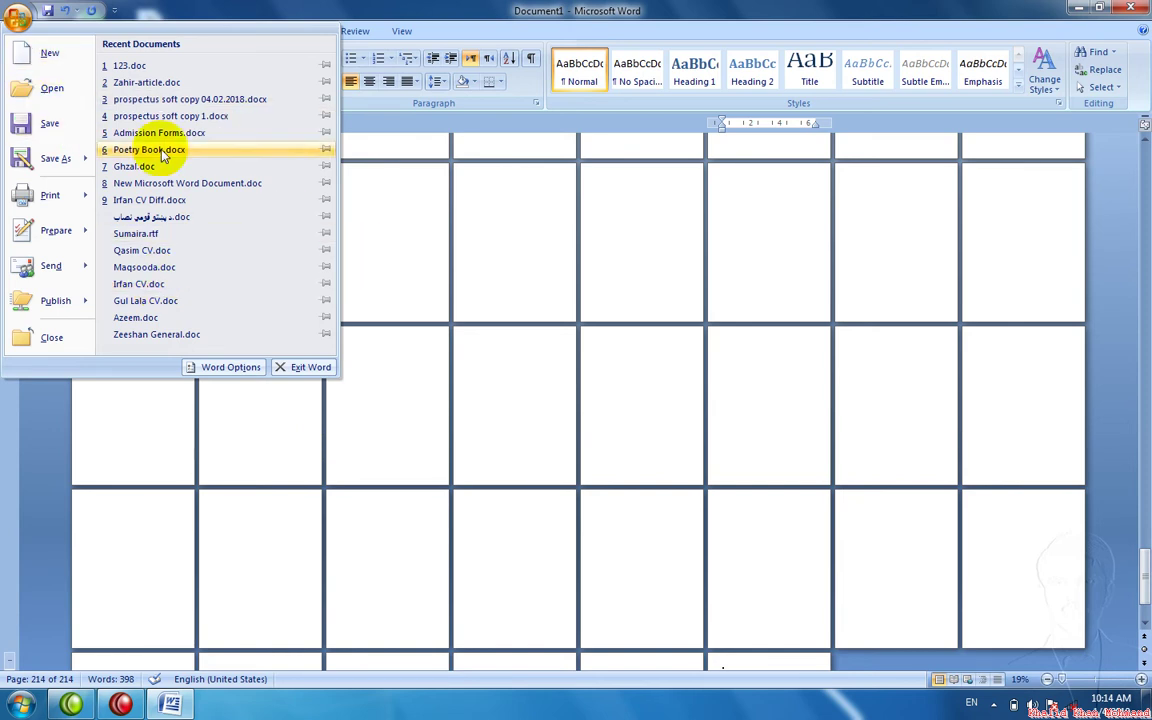
click(50, 54)
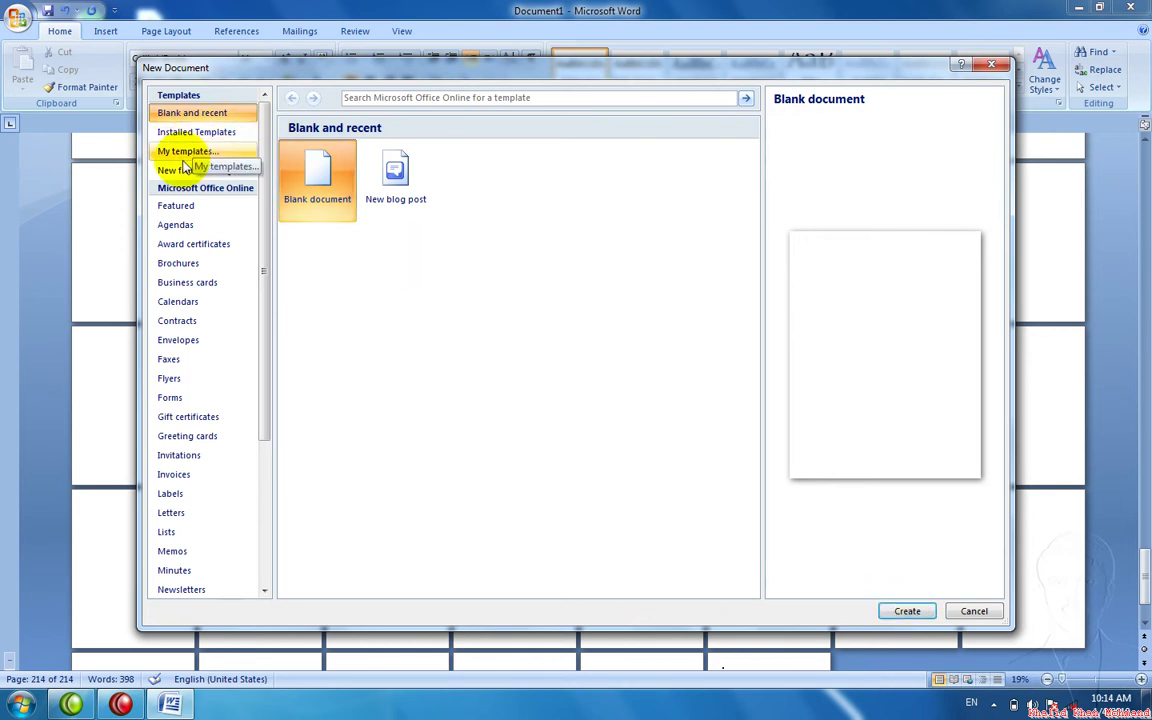
click(183, 266)
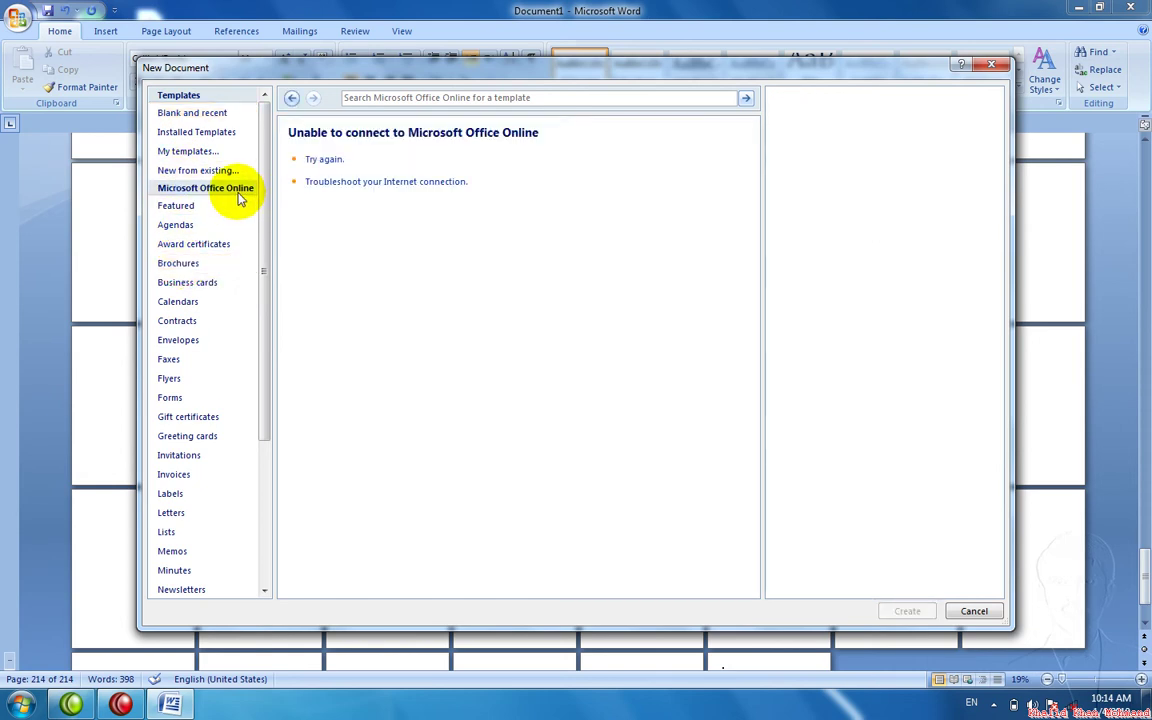
click(186, 224)
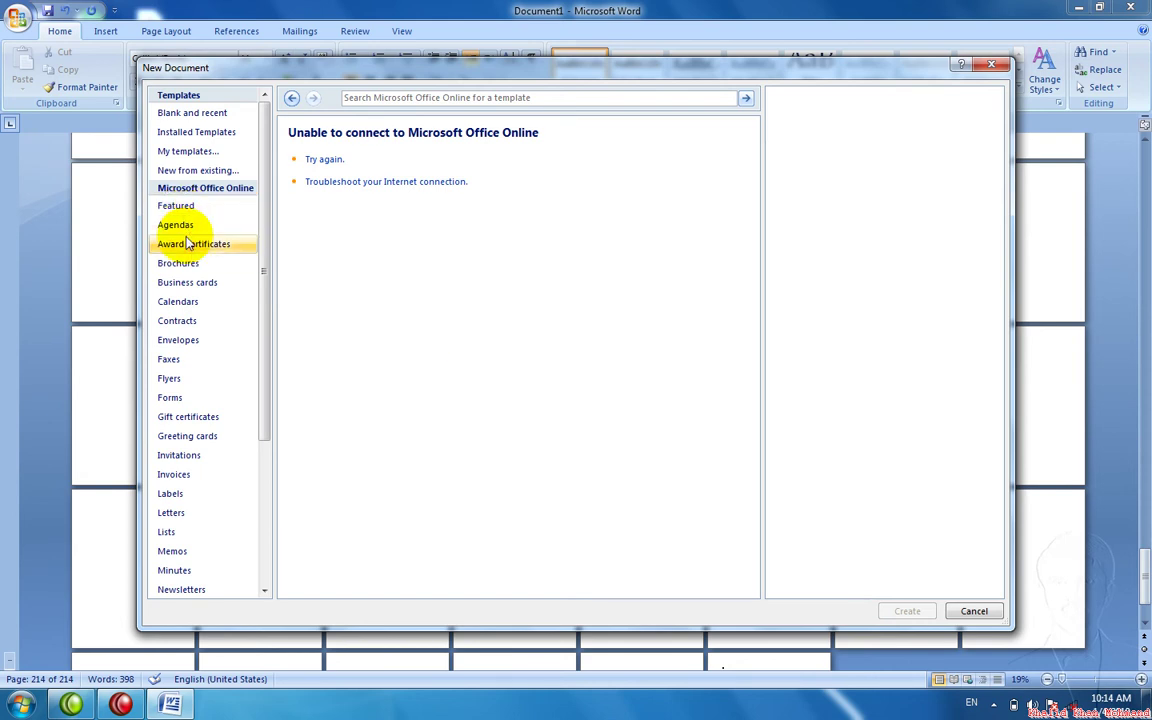
click(181, 210)
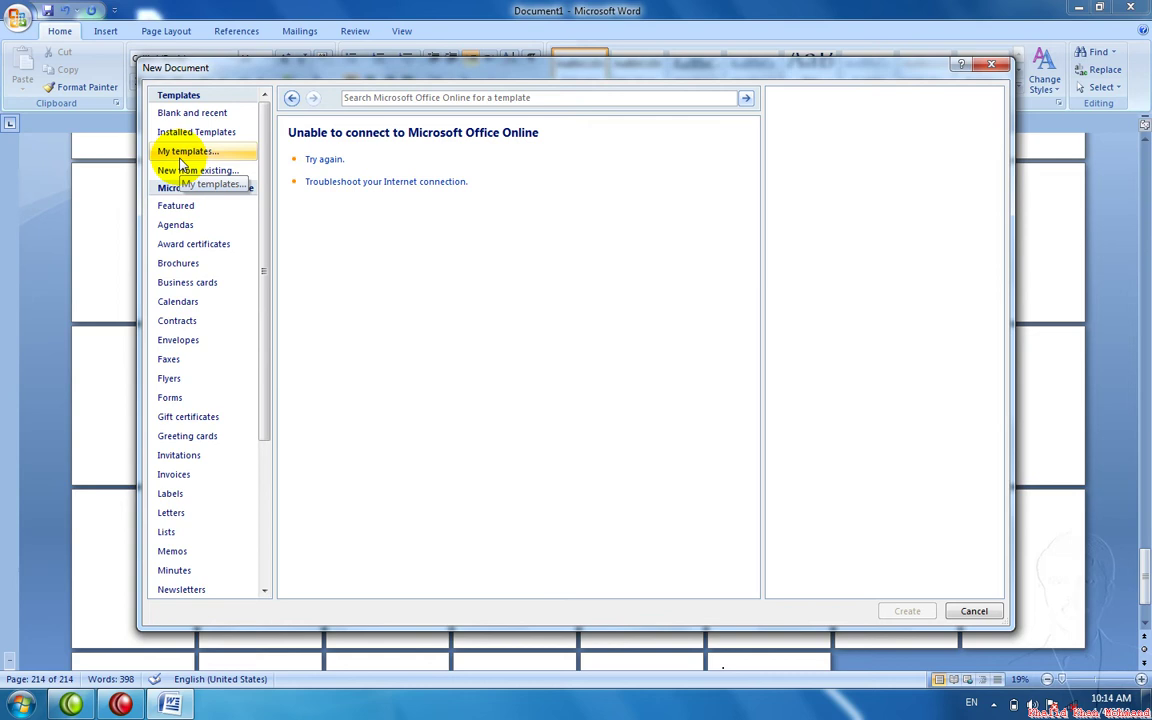
click(170, 152)
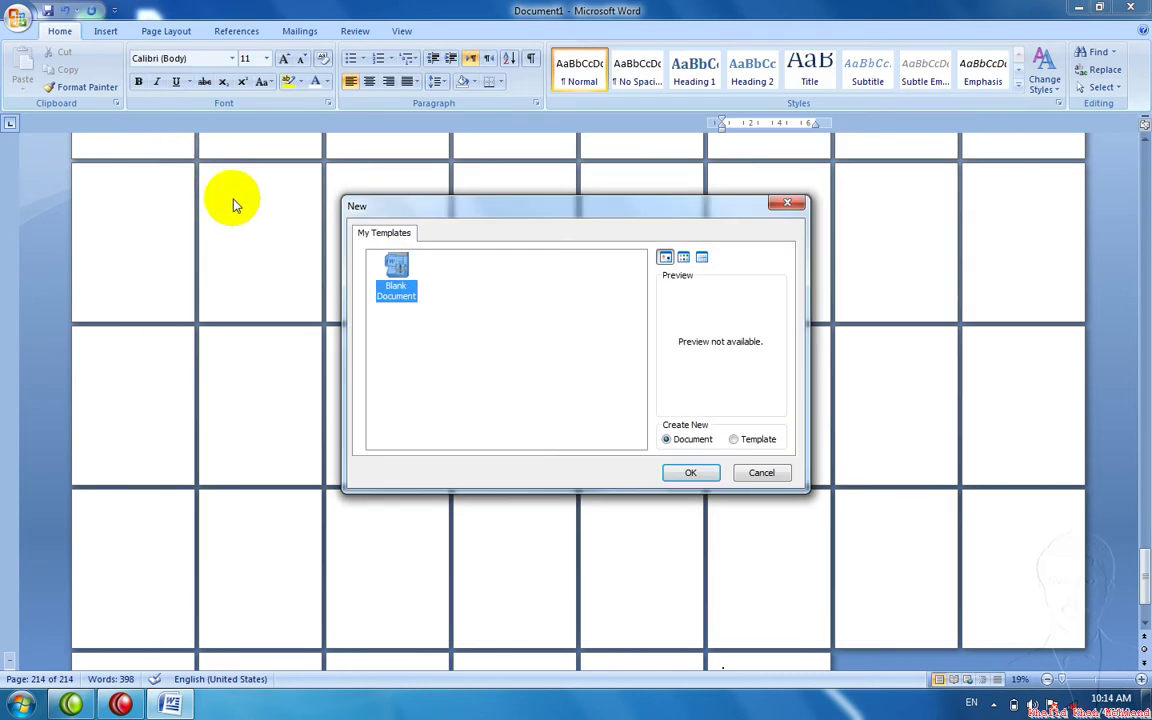
click(748, 478)
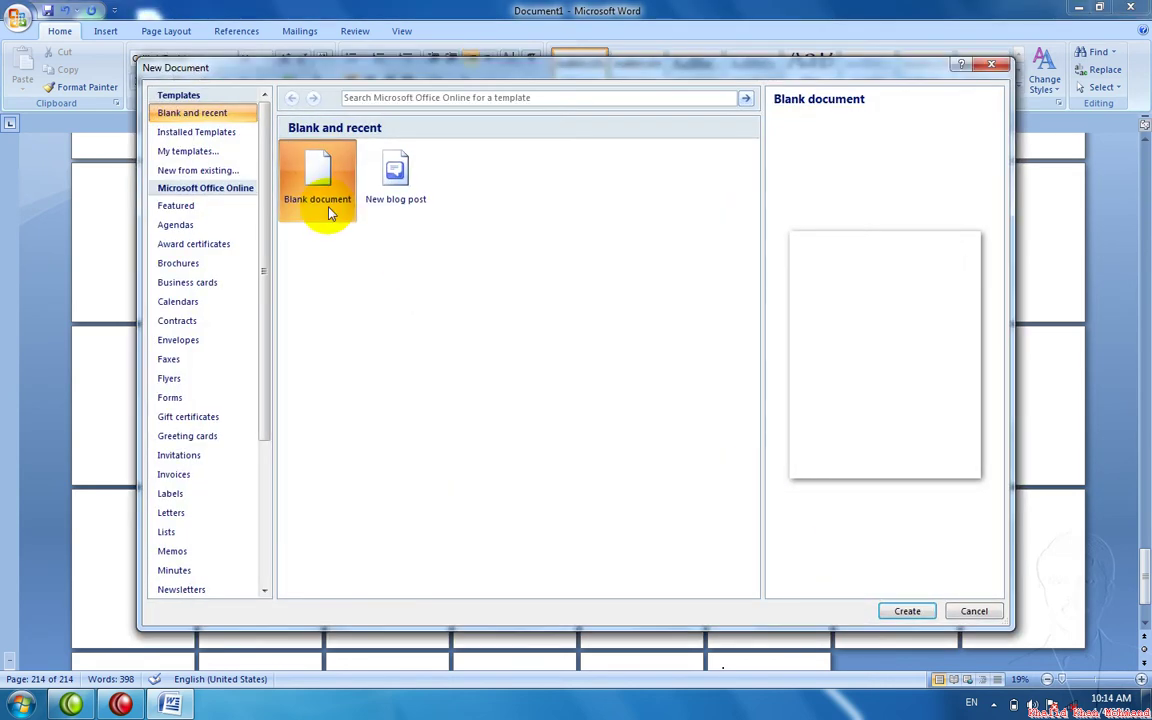
click(190, 170)
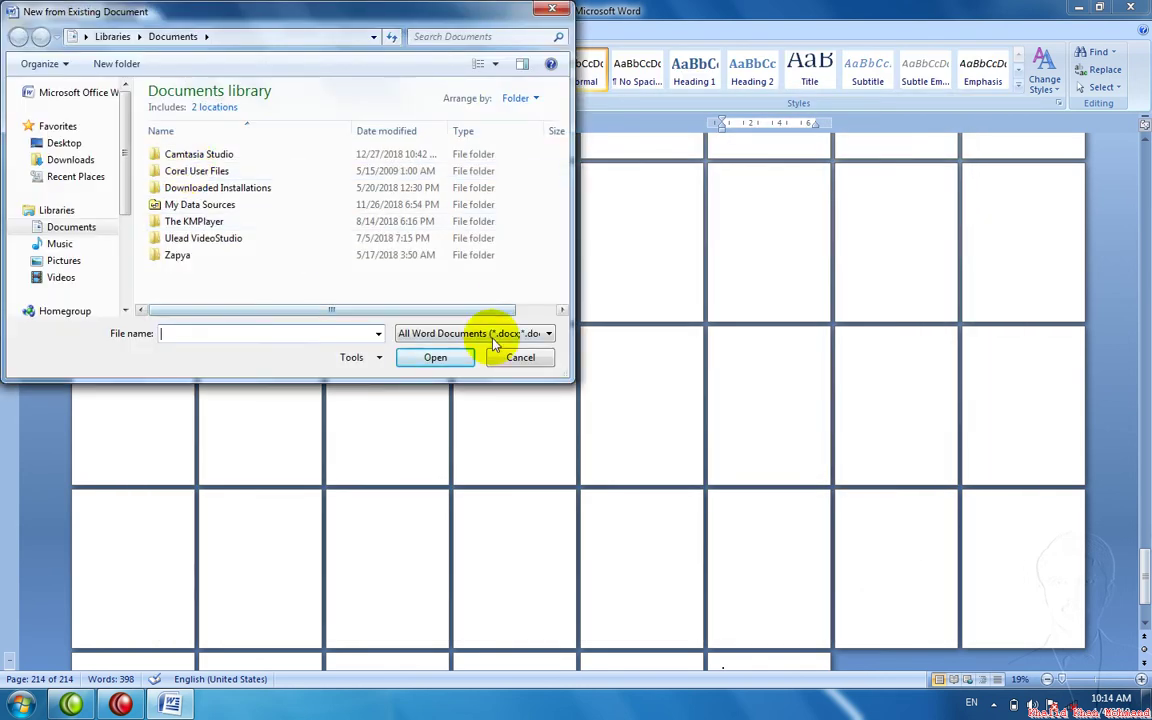
click(505, 357)
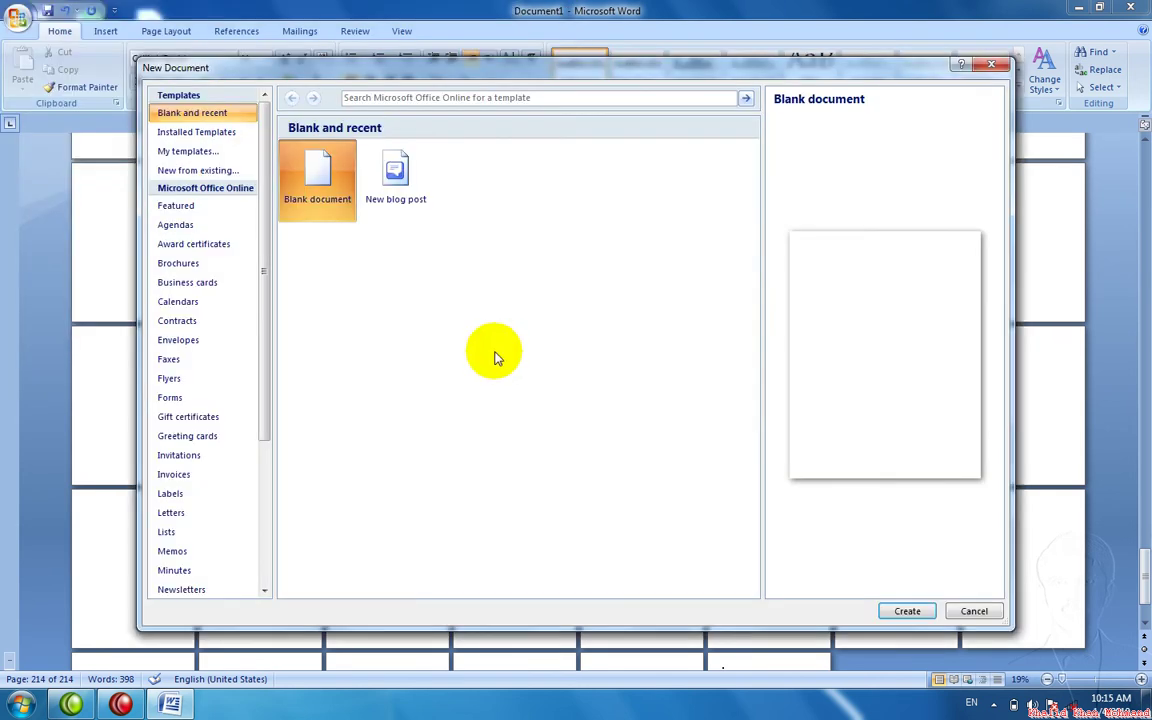
Step: Create a new document from the installed Equity Report template
click(178, 139)
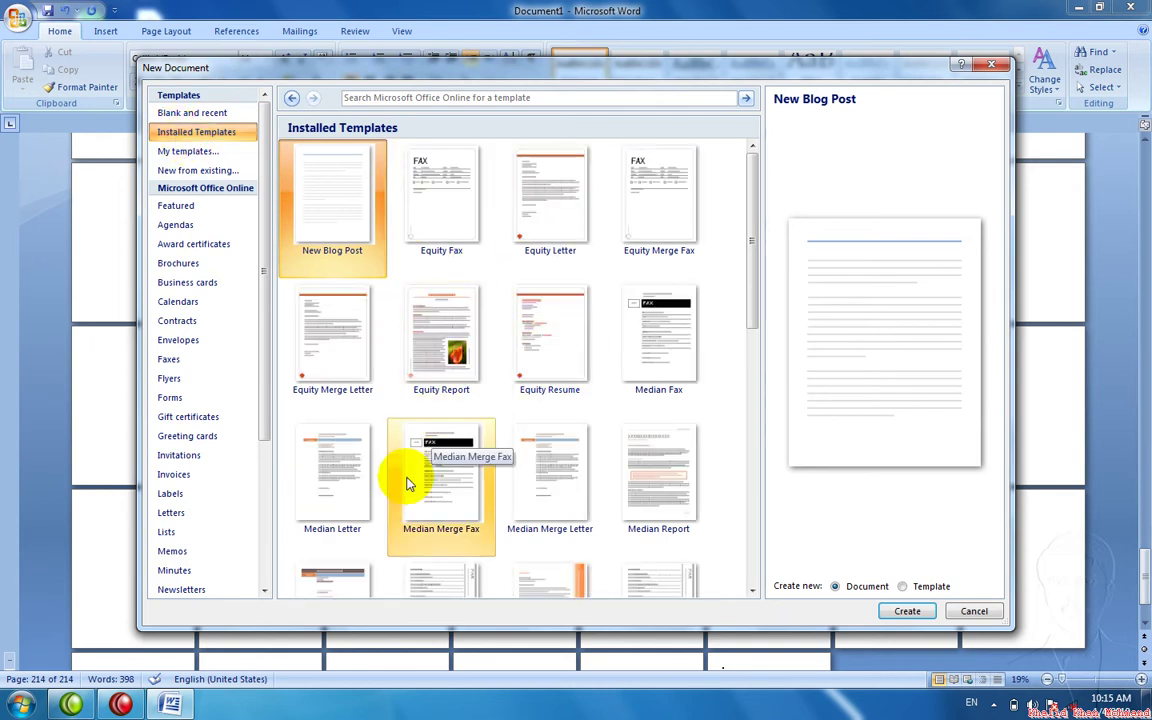
click(437, 373)
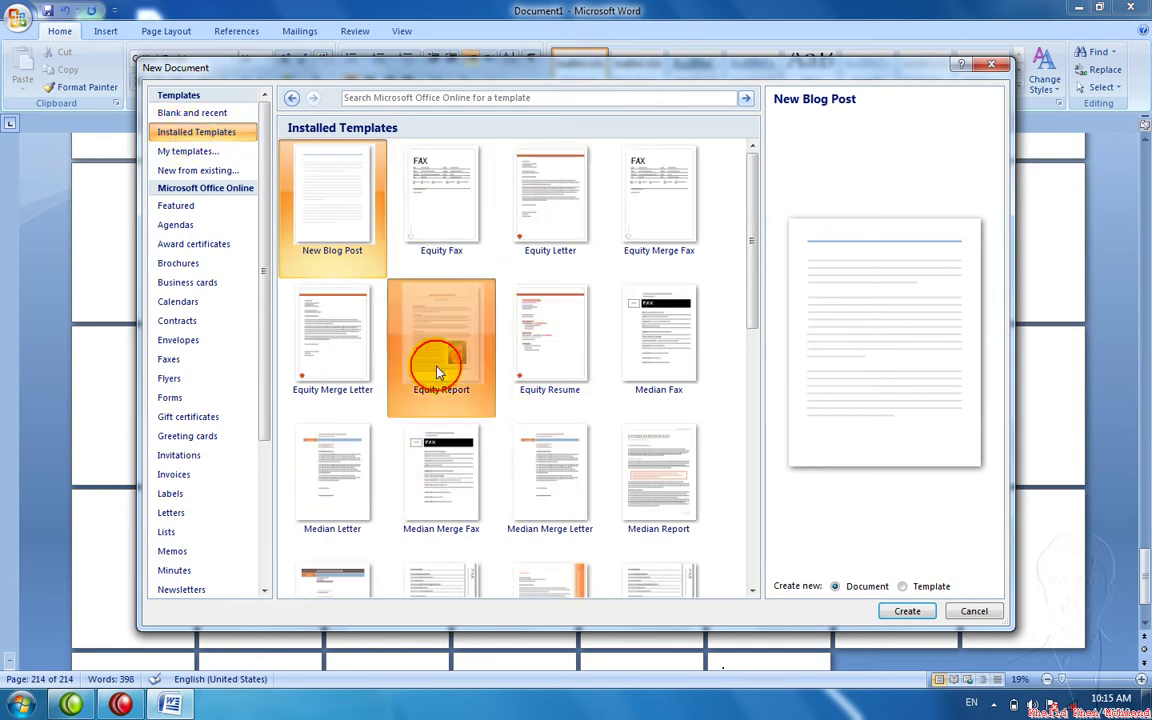
click(895, 612)
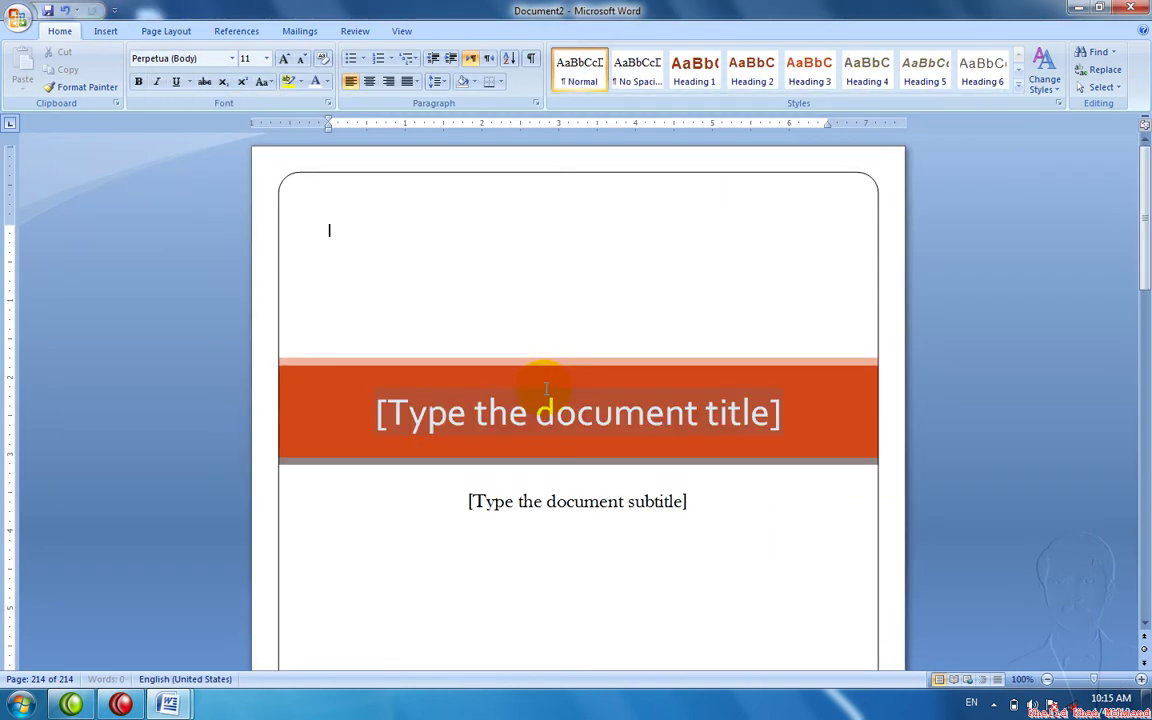
Step: Title the Equity Report document 'Book' and zoom out to 35% to see all pages
click(548, 408)
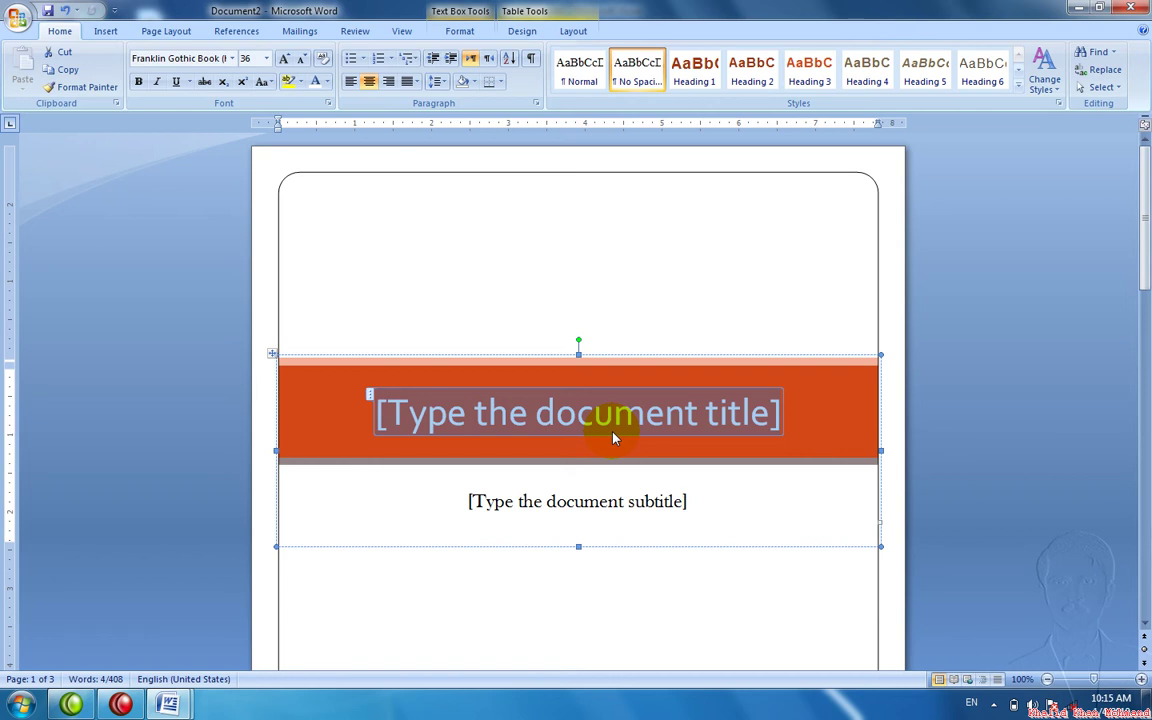
text(Bookl)
key(BackSpace)
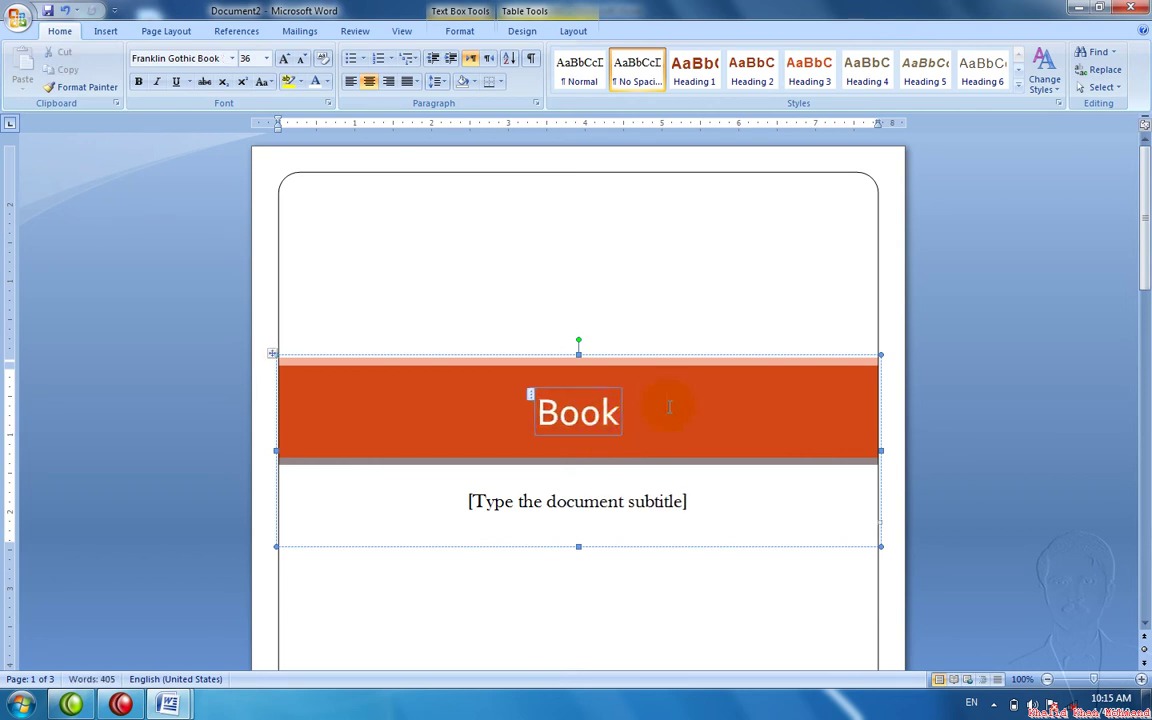
click(558, 490)
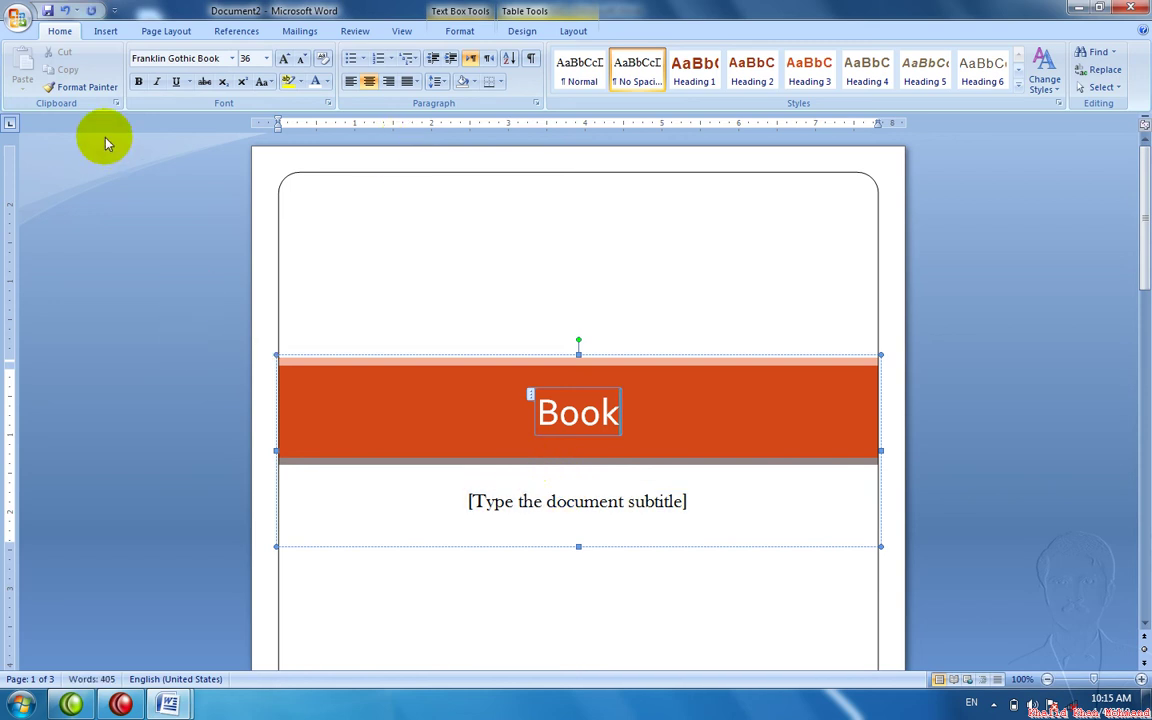
click(17, 20)
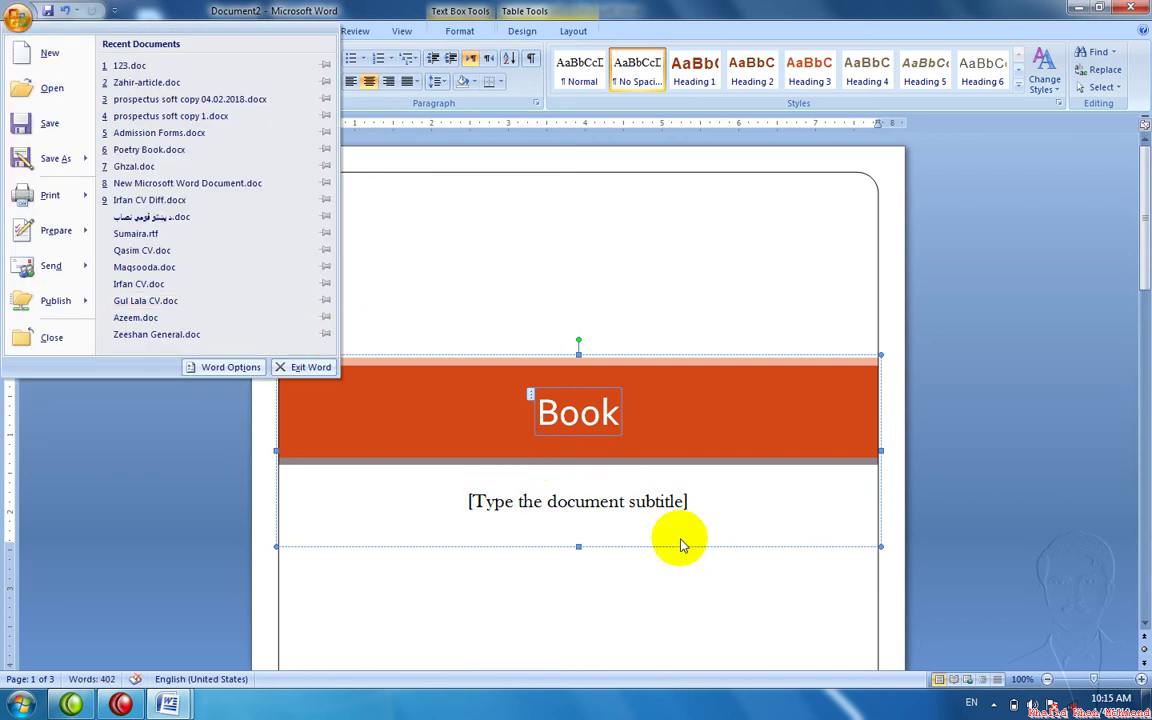
click(1092, 680)
drag(1095, 680, 1068, 680)
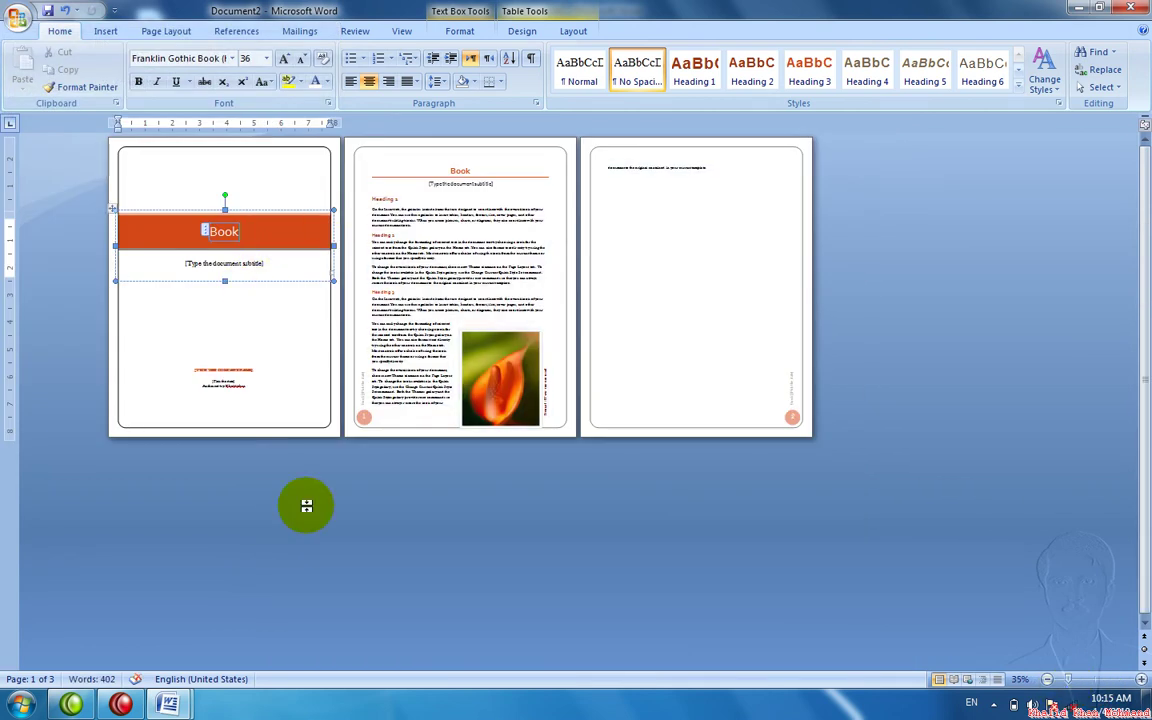
Step: Create a new blank document
click(15, 17)
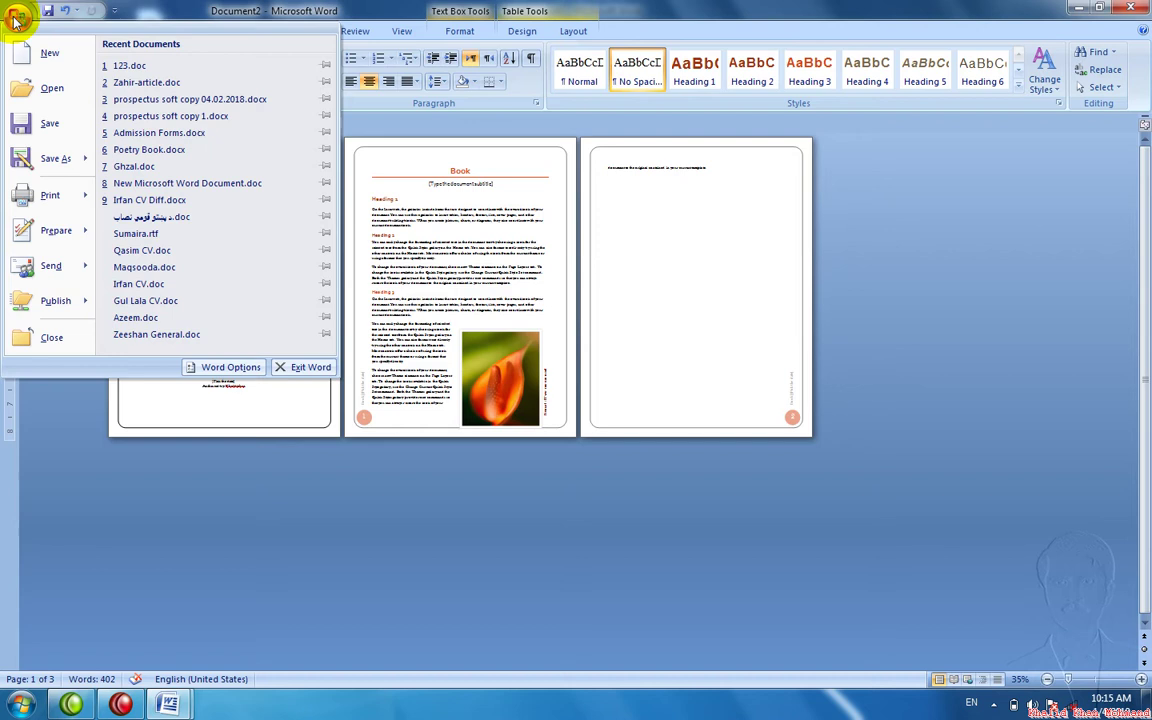
click(40, 52)
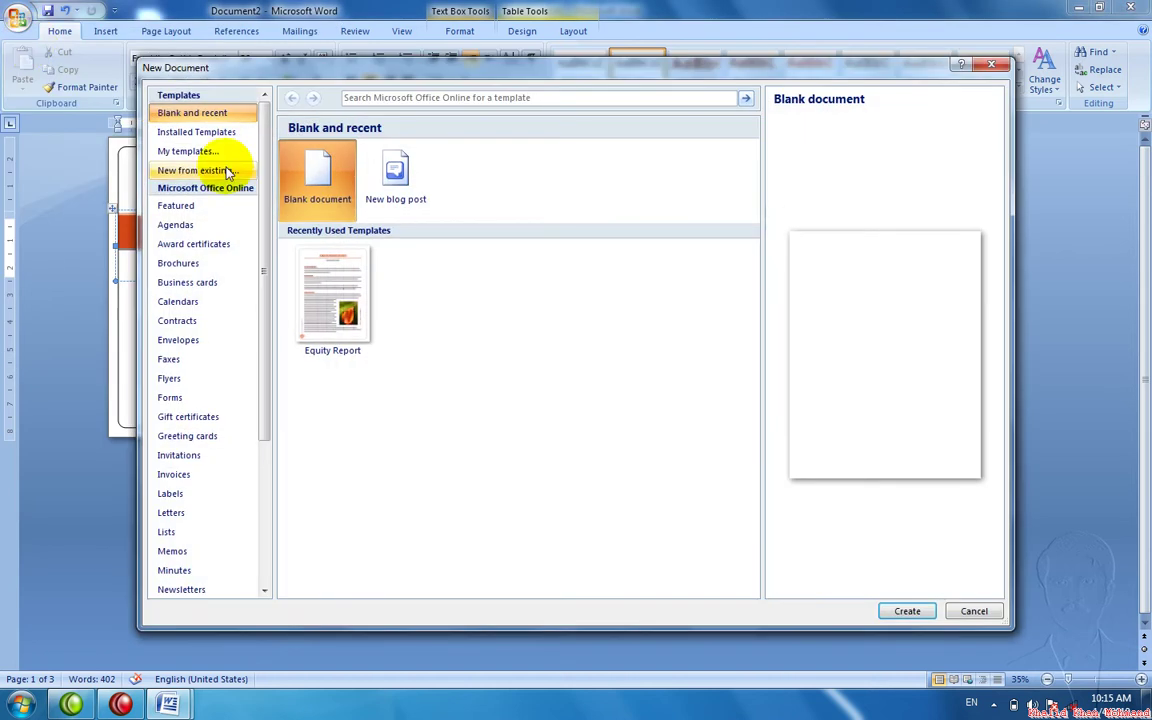
click(920, 610)
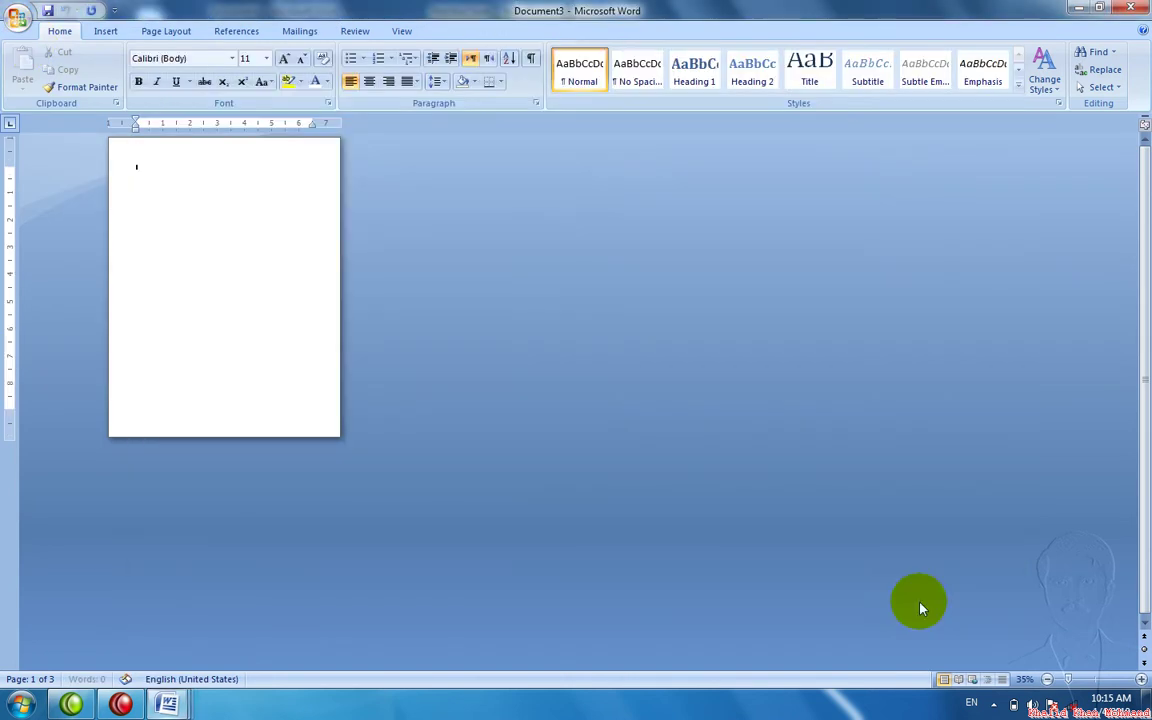
Step: Close Document3, and close Document2 without saving its changes
mouse_move(167, 703)
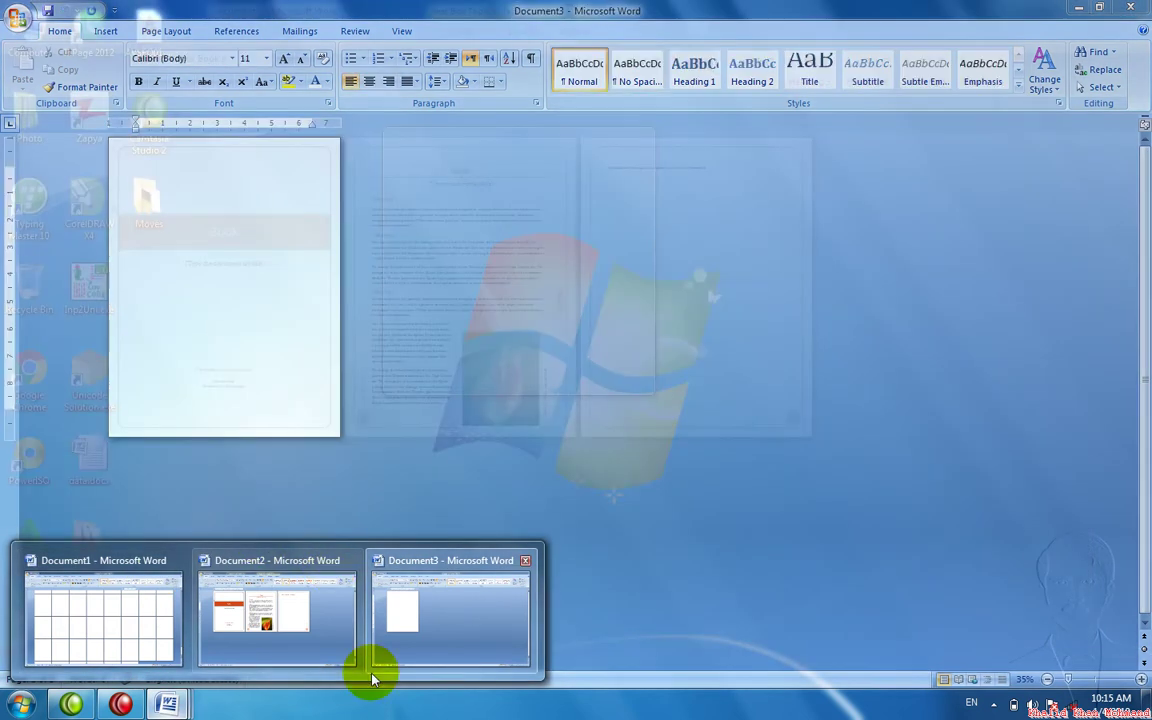
key(alt+F4)
key(alt+F4)
key(n)
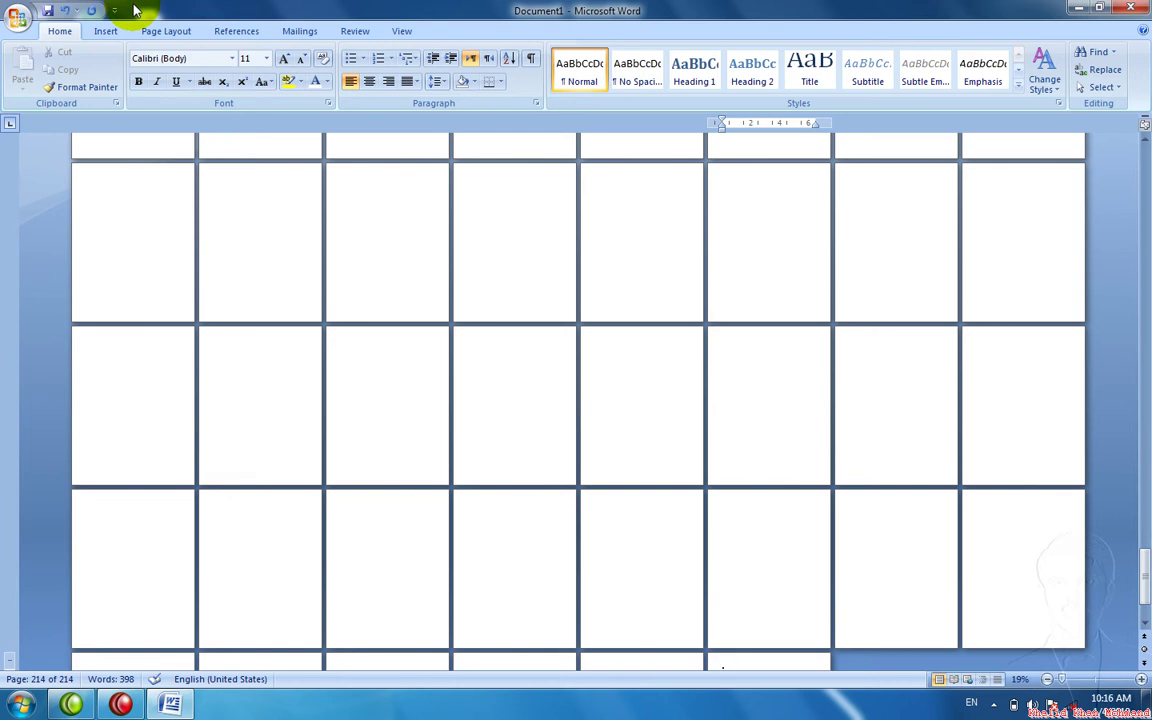
Step: Create two new blank documents with extra pages, then close Document5 without saving
key(ctrl+n)
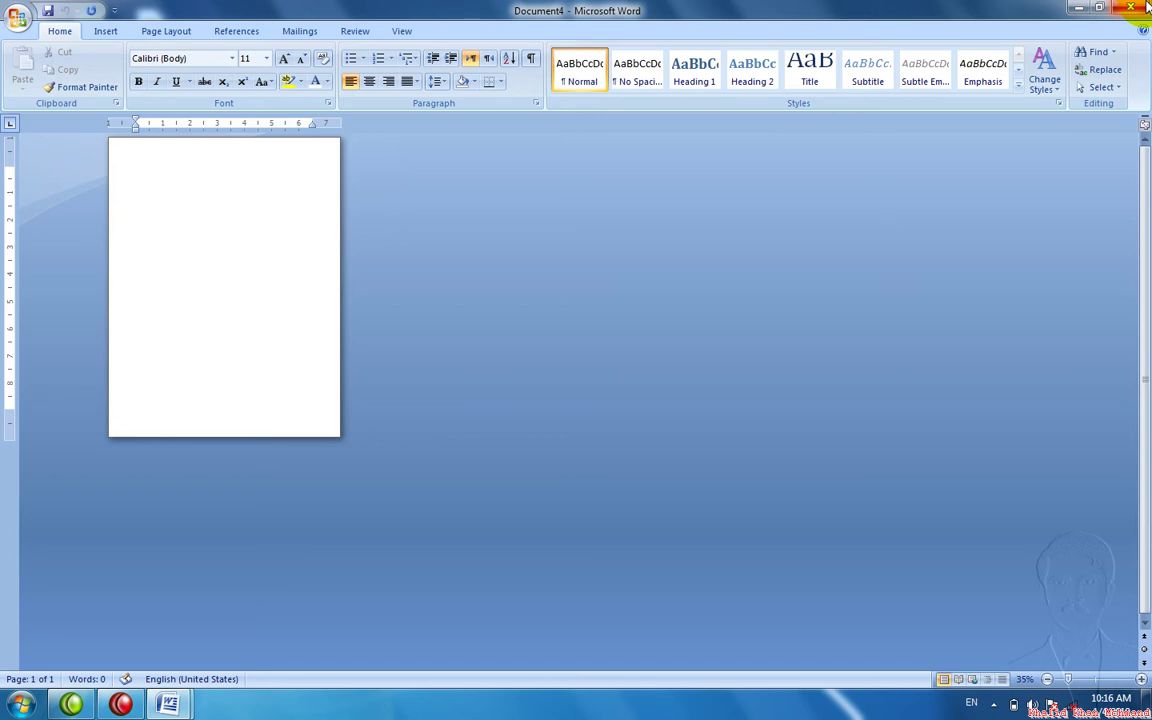
key(ctrl+Return)
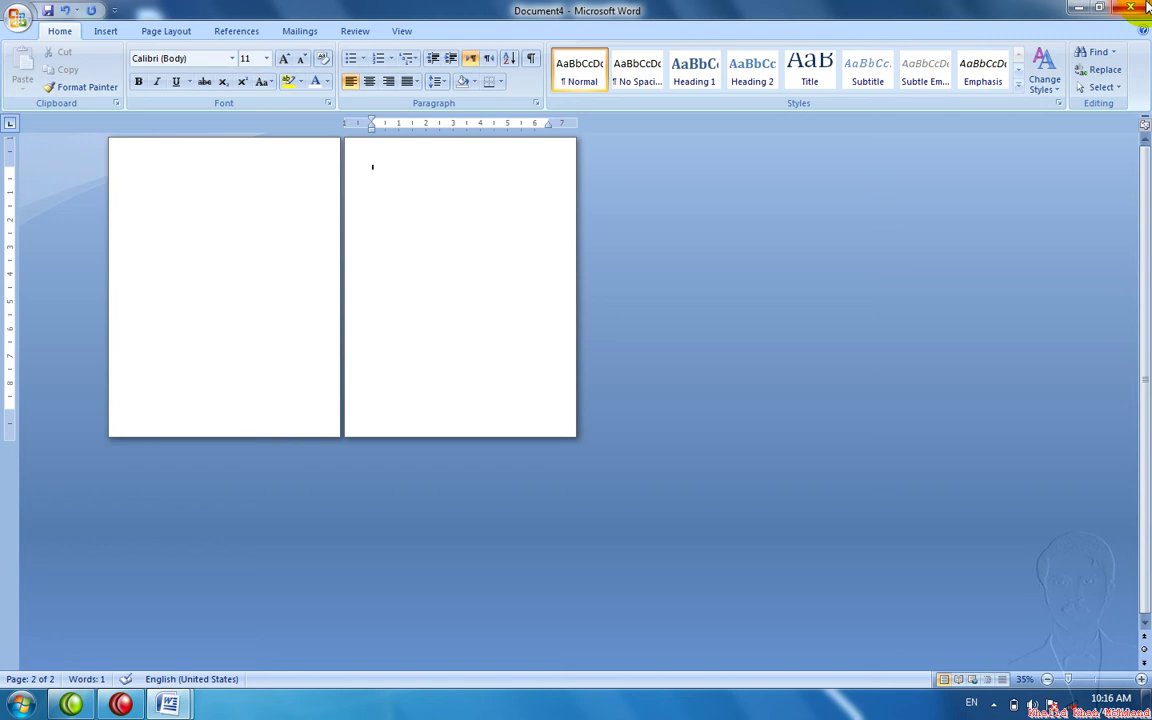
key(ctrl+n)
key(ctrl+Return)
key(ctrl+Return)
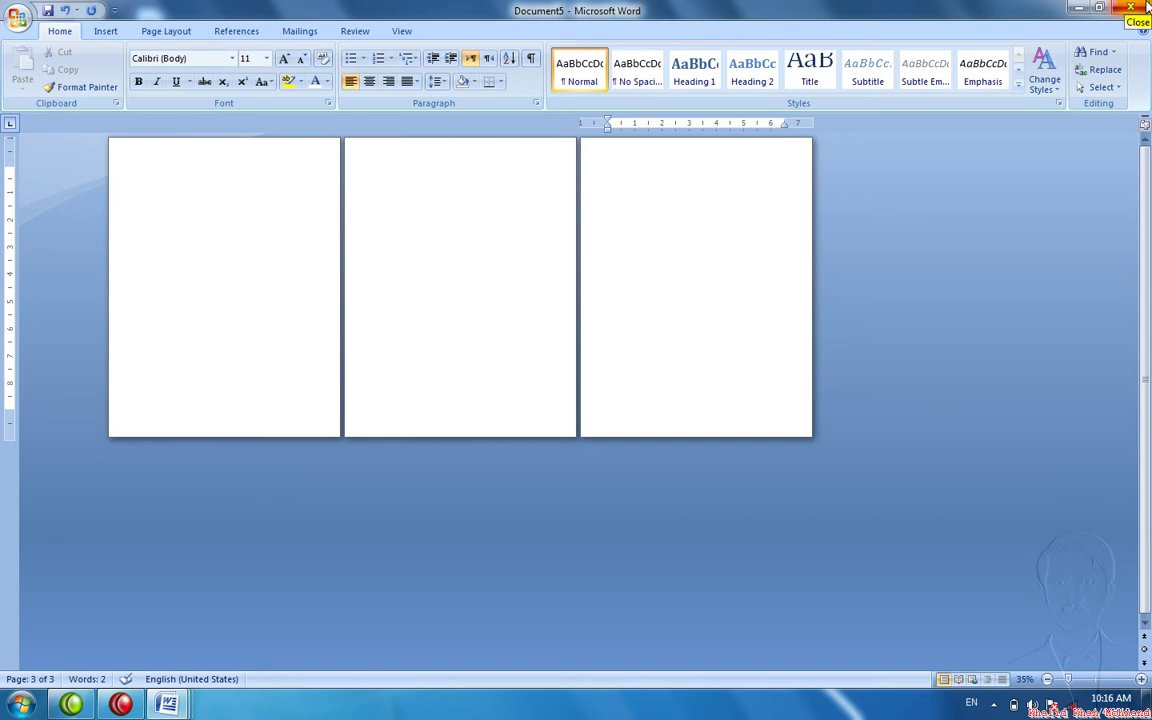
click(1146, 8)
key(n)
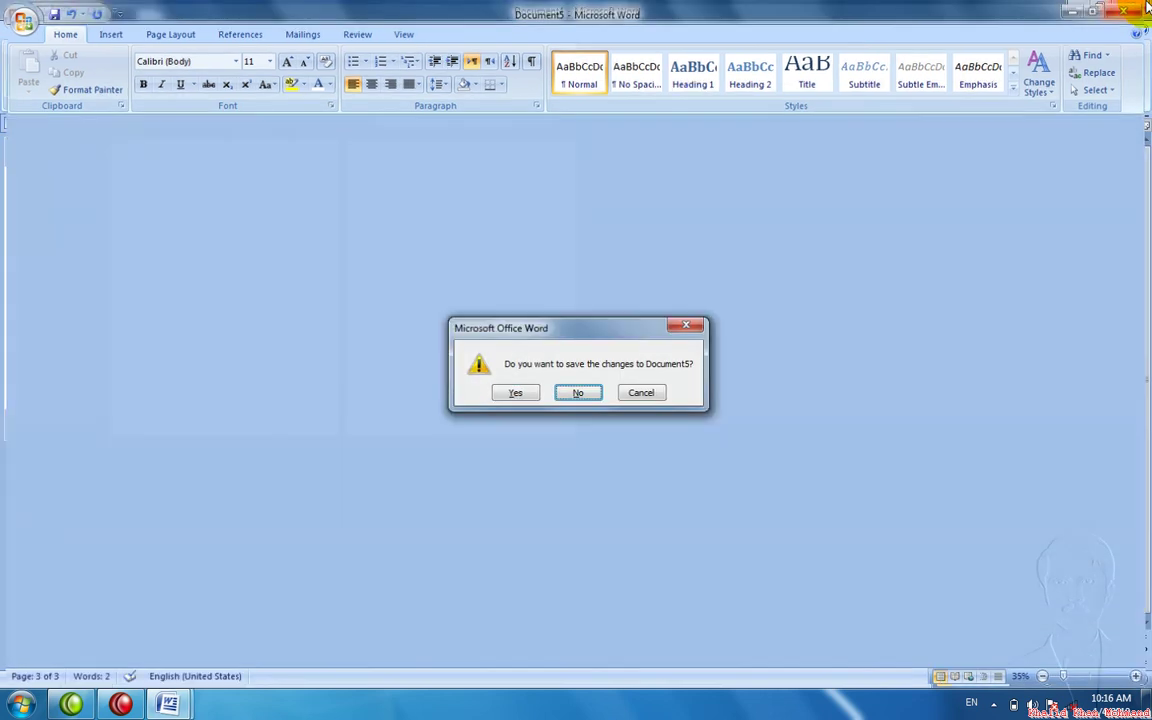
click(10, 17)
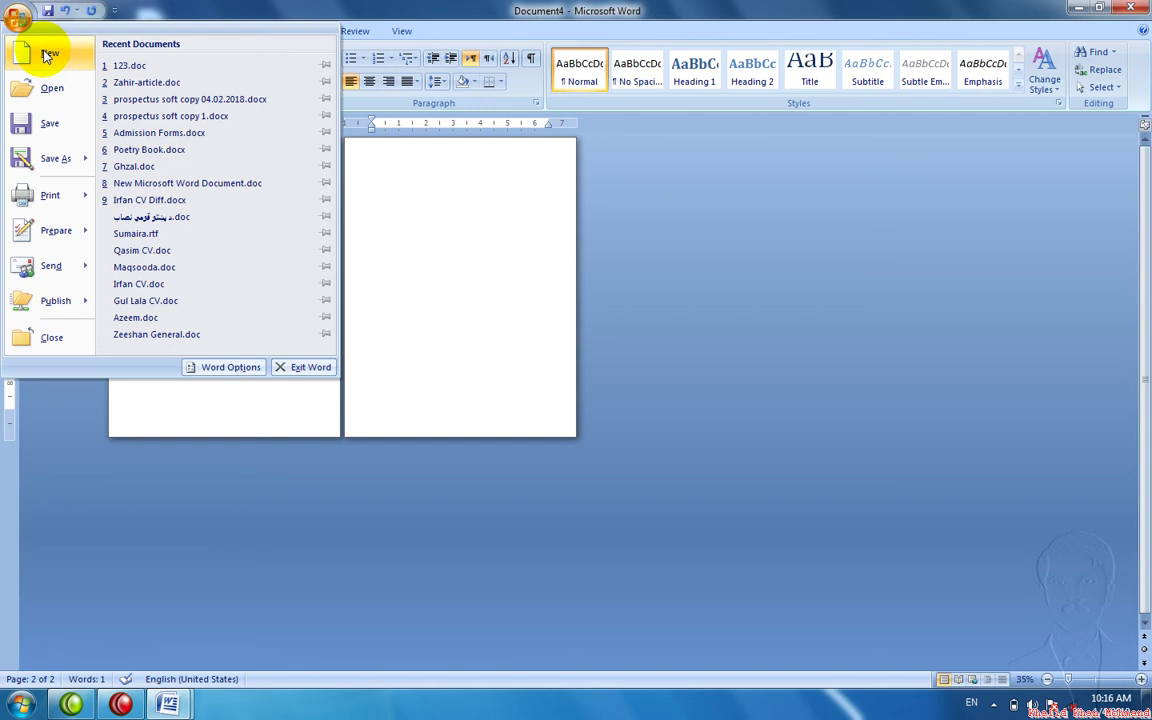
click(50, 103)
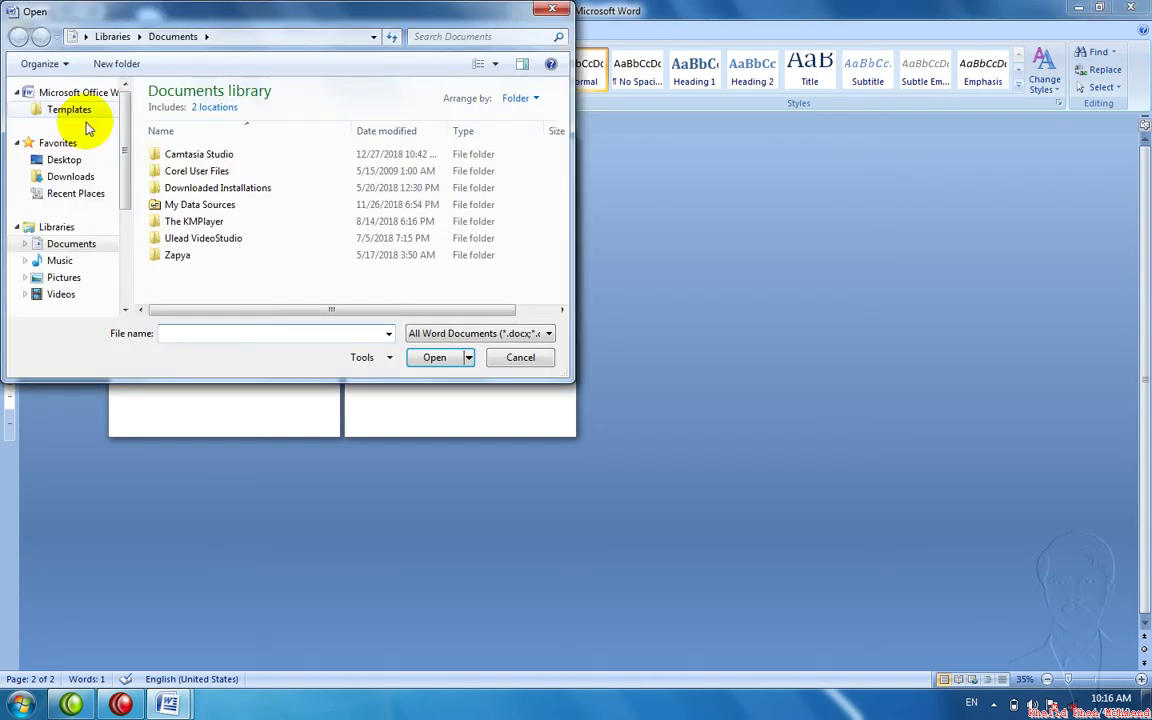
drag(126, 160, 123, 280)
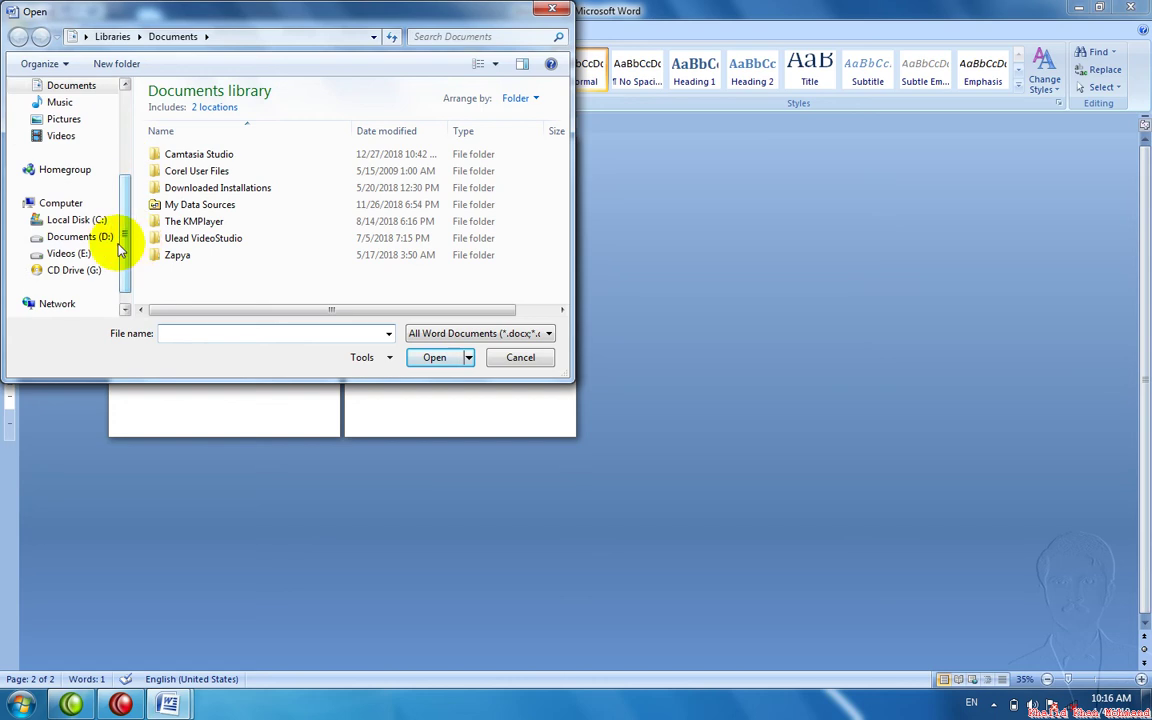
click(110, 238)
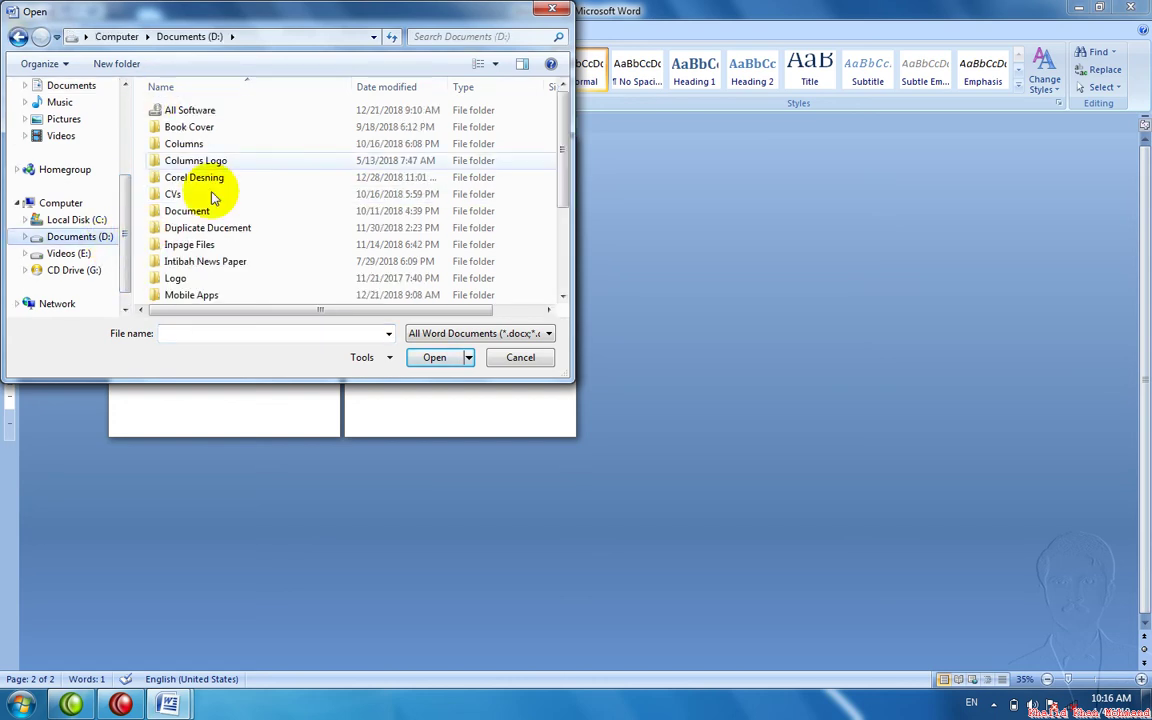
key(Down)
key(Down)
key(Down)
key(Down)
key(Down)
key(Down)
key(Down)
key(Down)
key(Down)
key(Down)
key(Down)
key(Return)
key(Down)
key(Down)
key(Up)
key(Down)
key(Down)
key(Down)
key(Down)
key(Down)
key(Down)
key(Down)
key(Down)
key(Return)
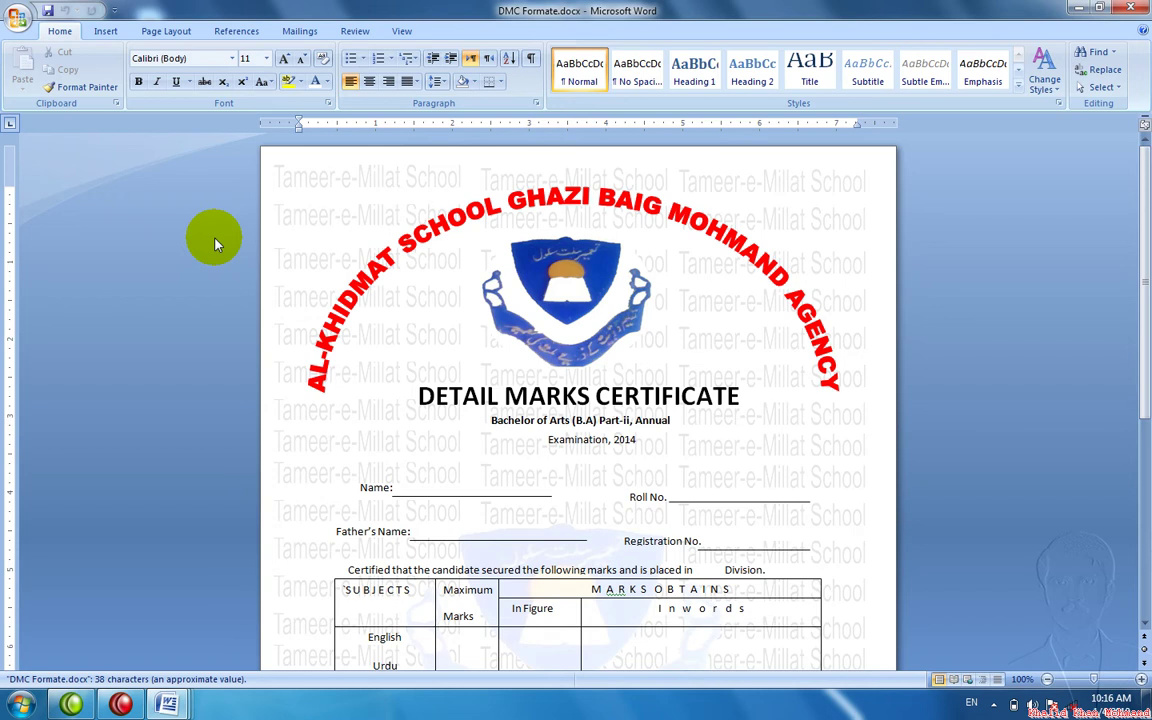
click(1127, 8)
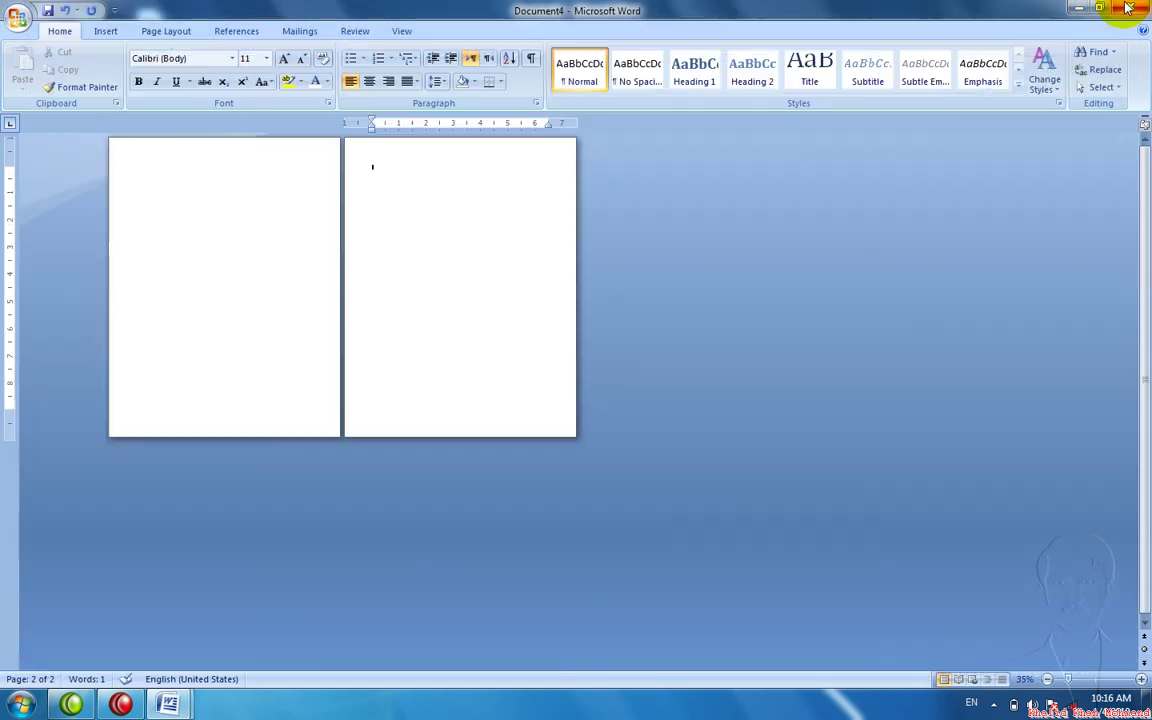
Step: Open Da dana da Hule Khabre.docx from the Word files folder on drive D:
click(65, 10)
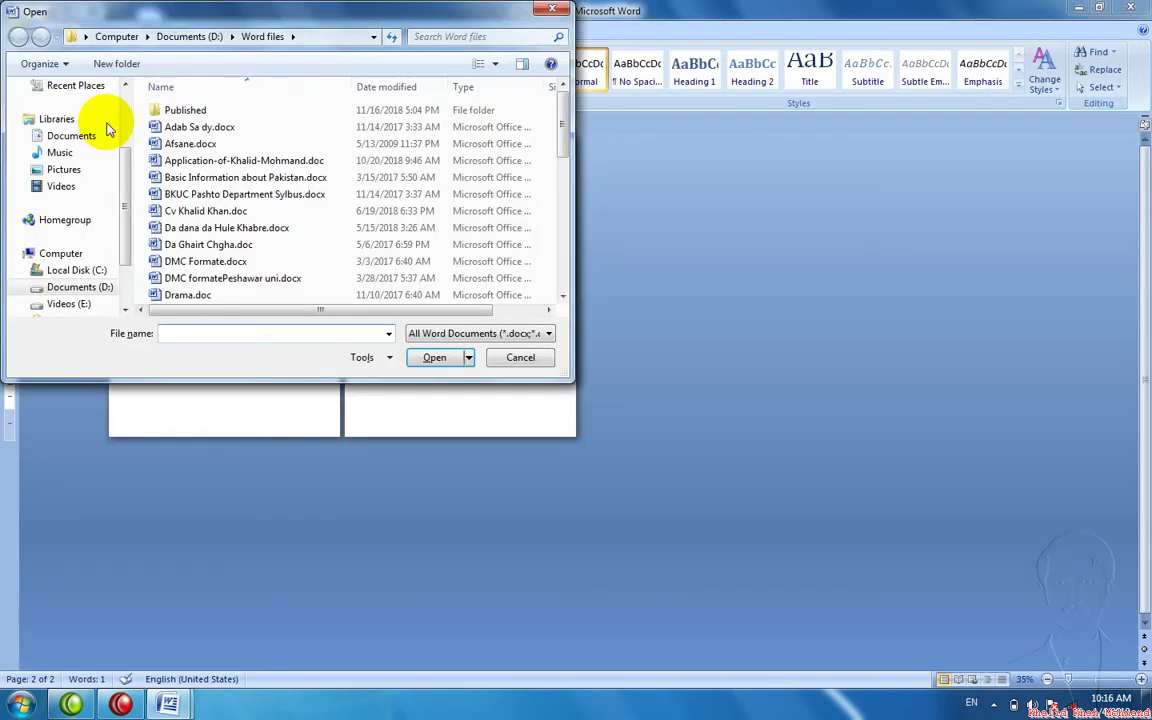
click(185, 229)
right_click(186, 230)
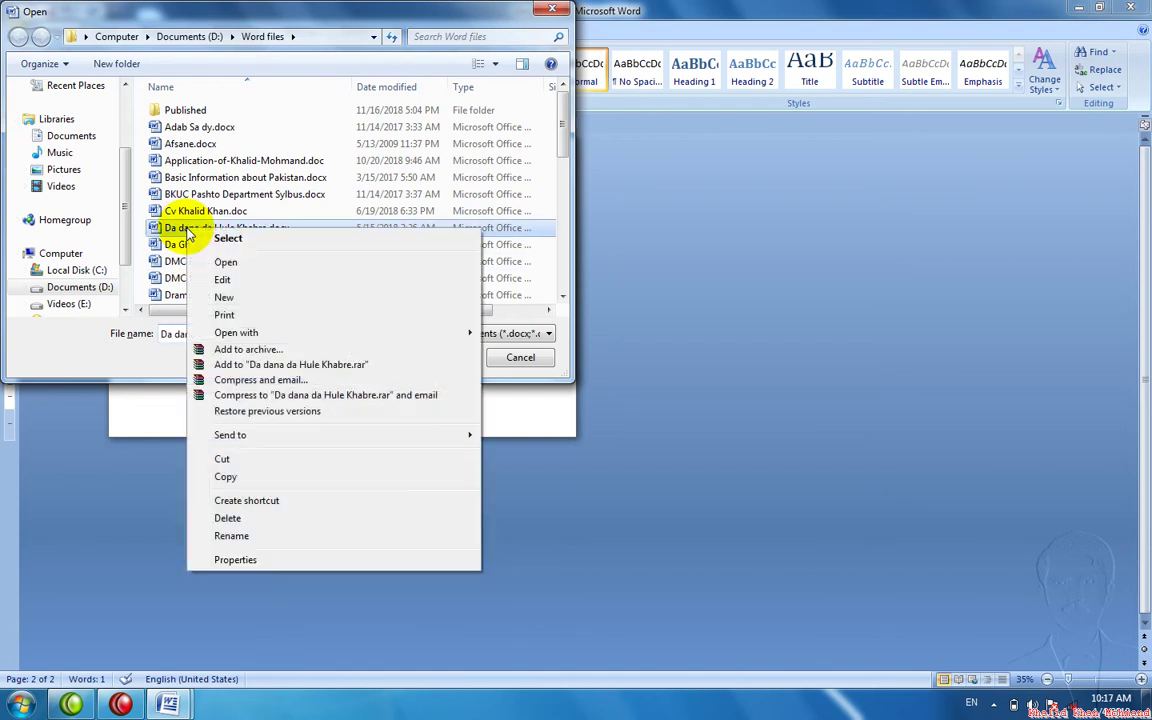
click(215, 262)
key(Return)
Step: Open Latoon Ghani Khan.docx from the same folder and scroll through it
click(208, 246)
key(Down)
key(Down)
key(Down)
key(Down)
key(Down)
key(Down)
key(Down)
key(Down)
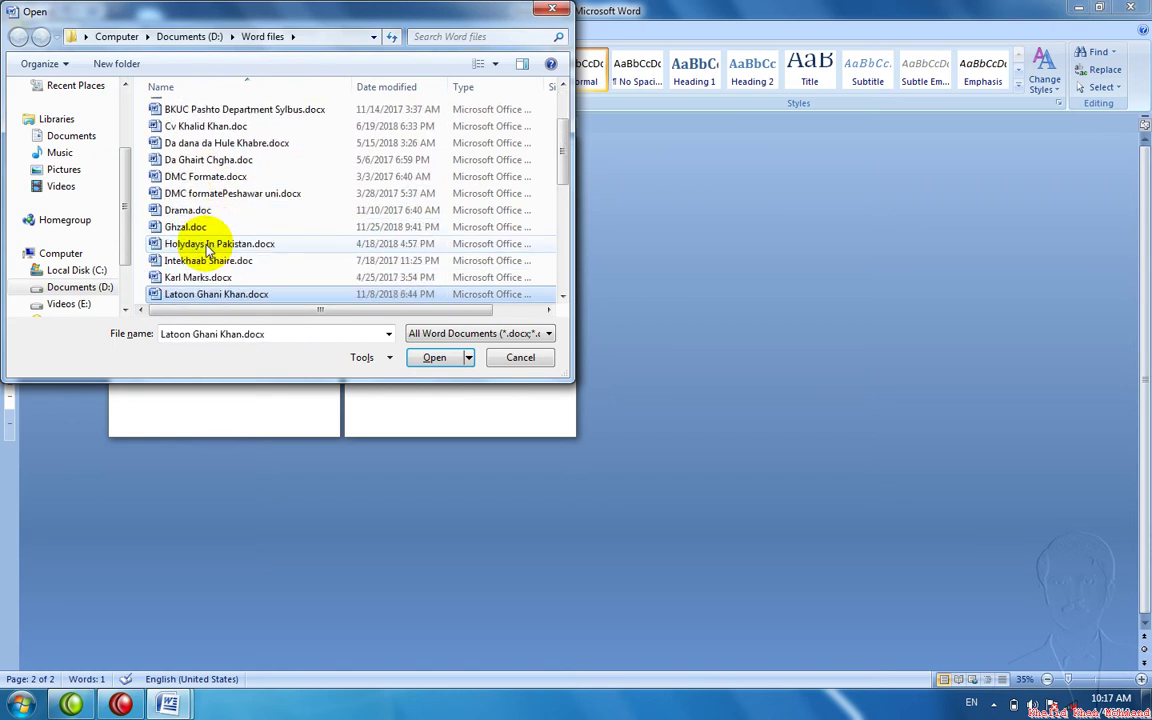
key(Return)
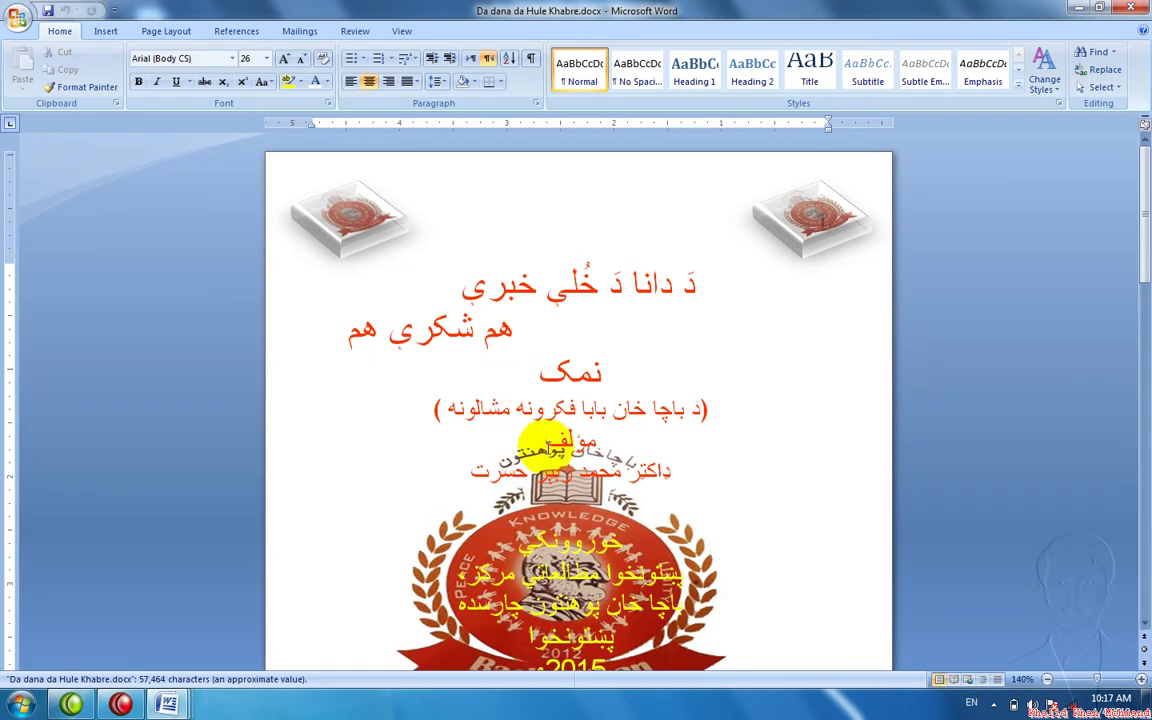
scroll(1146, 380, down, 3)
scroll(1146, 375, down, 6)
scroll(1147, 369, down, 6)
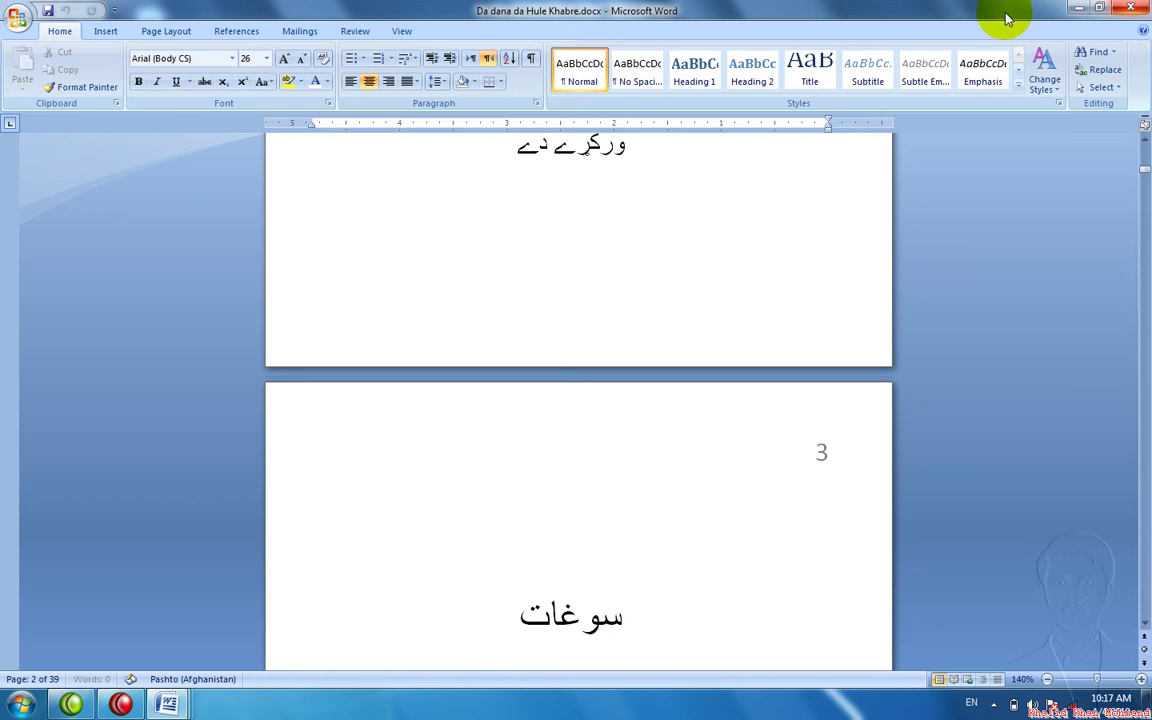
click(12, 14)
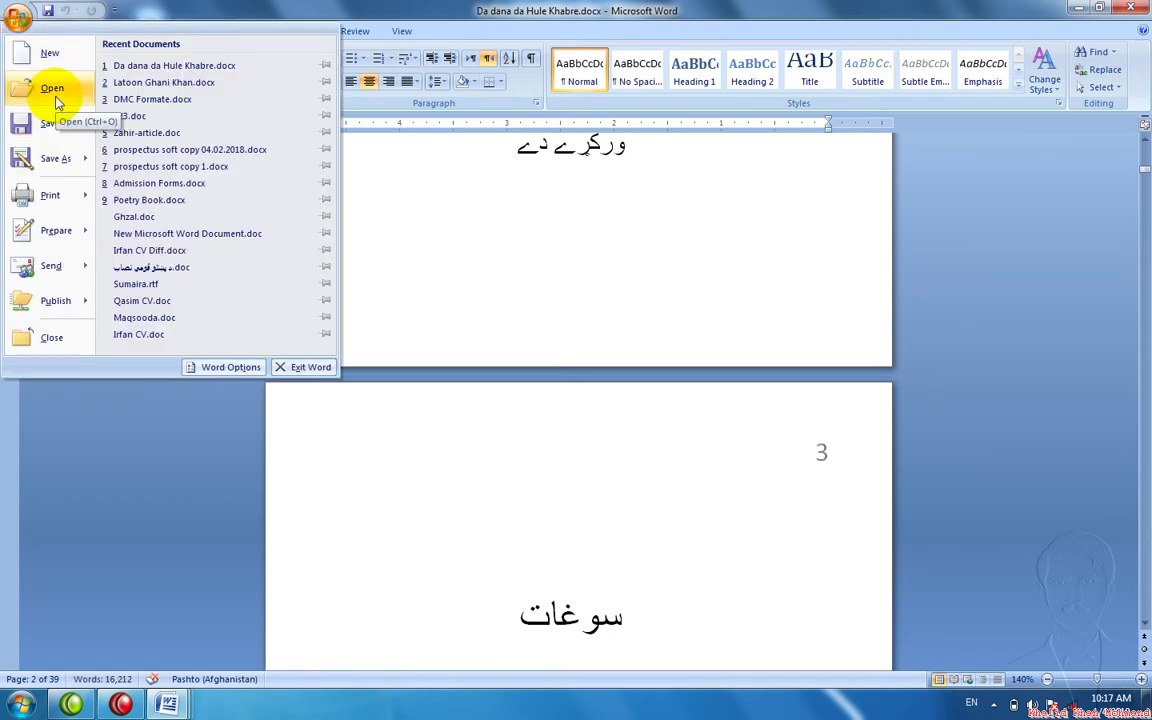
Step: Close Da dana da Hule Khabre, Latoon Ghani Khan, and Document4 without saving
click(216, 458)
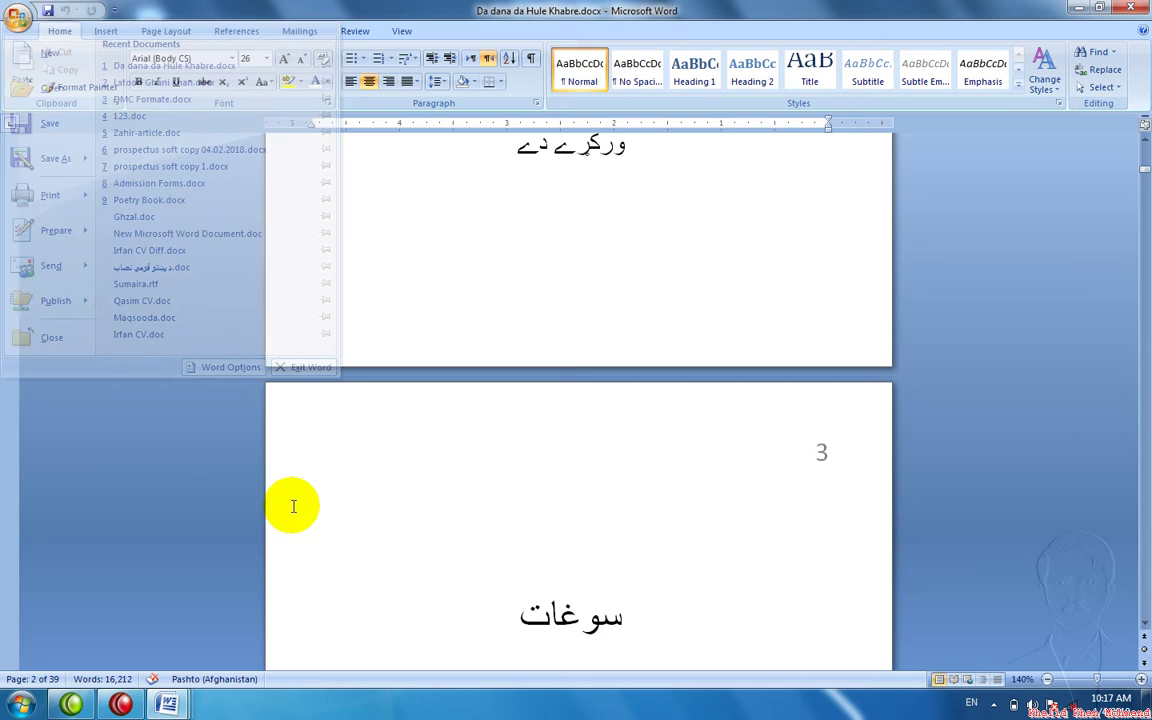
click(1130, 10)
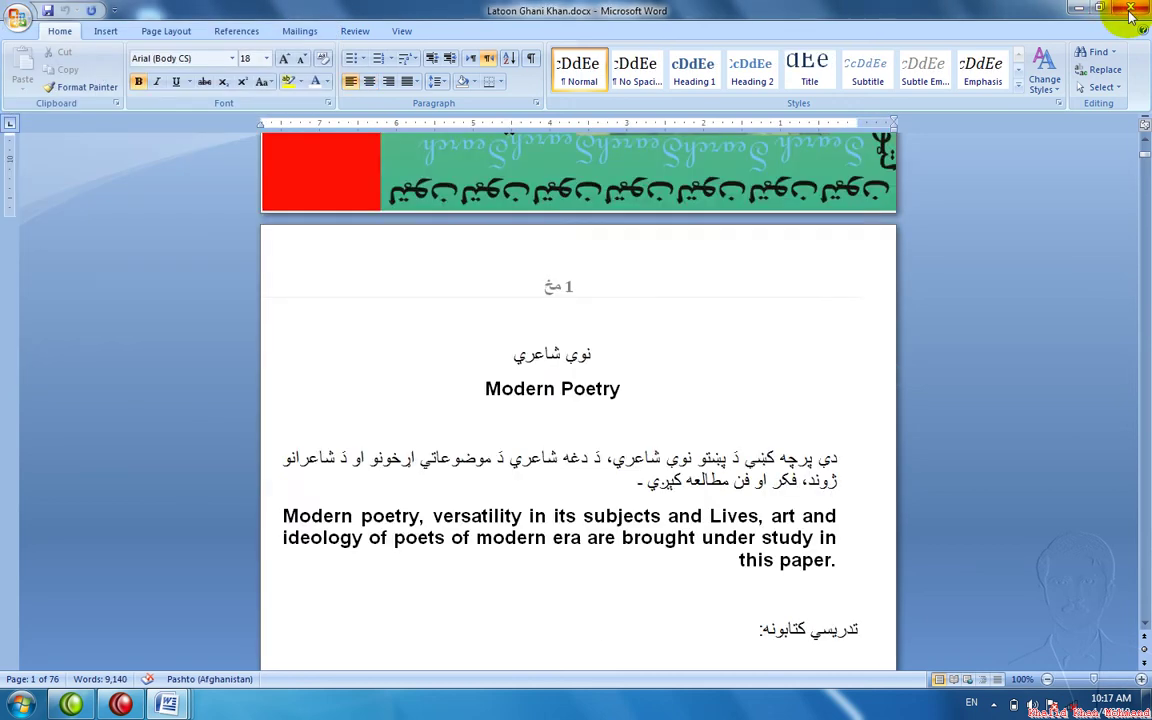
click(1130, 12)
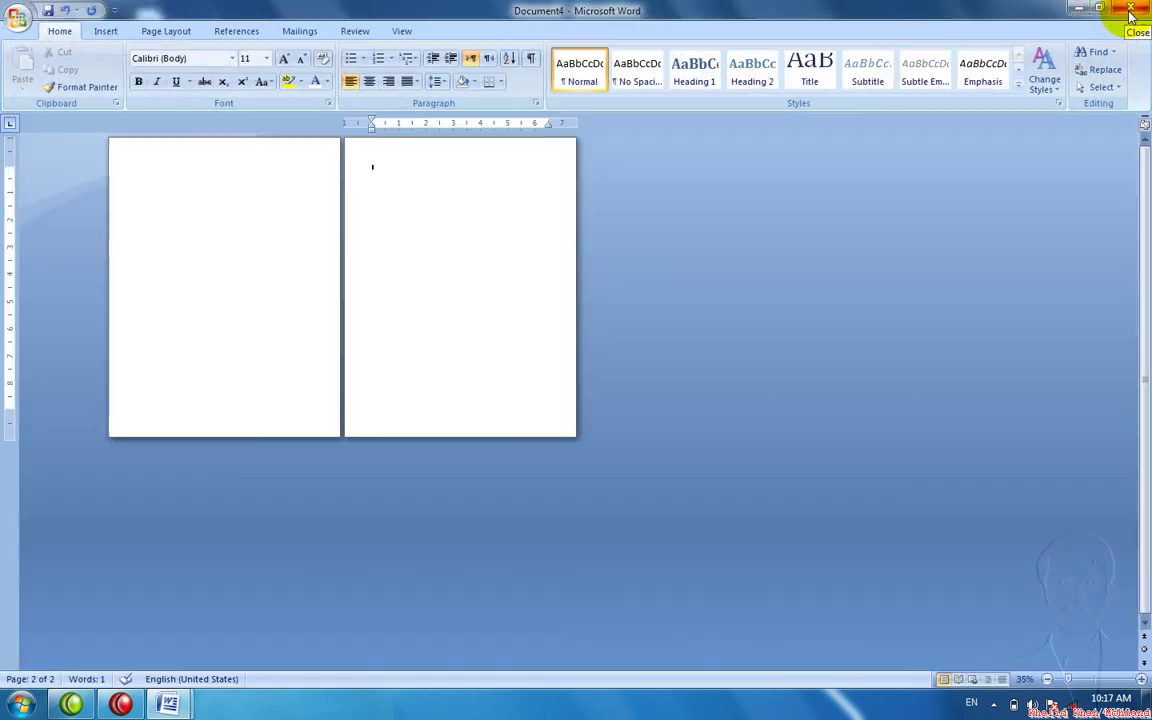
click(1128, 10)
key(Tab)
key(Return)
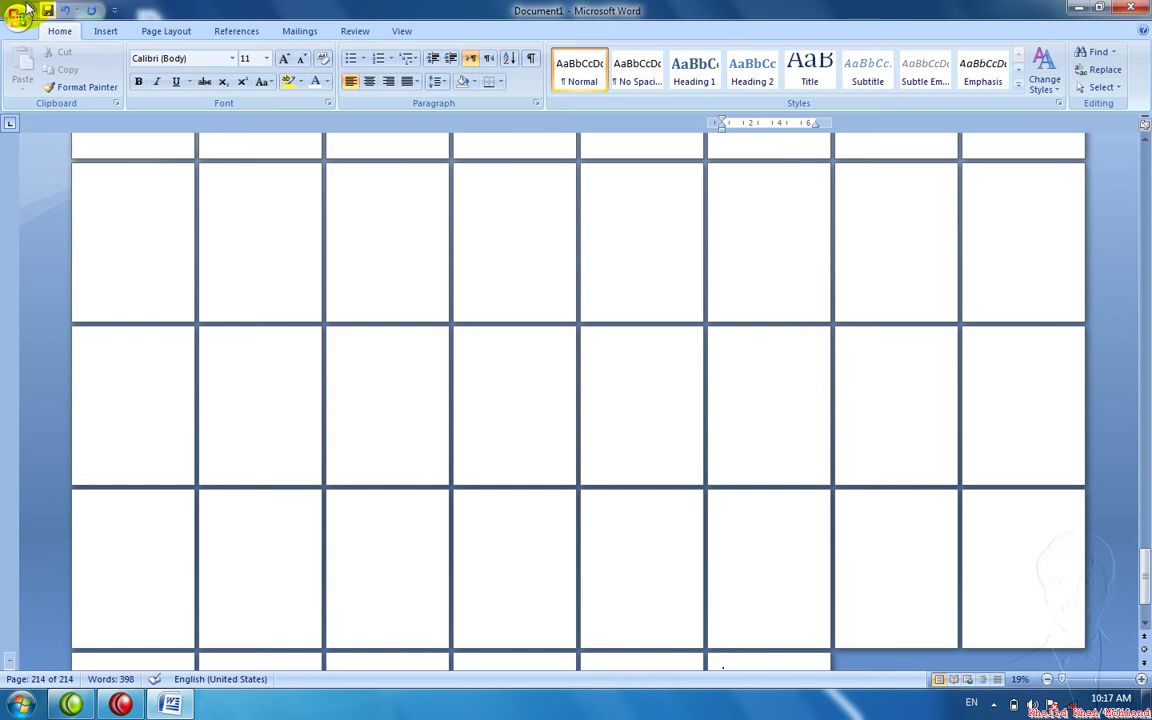
Step: Place the insertion point in a table cell on page 187 of Document1
click(12, 18)
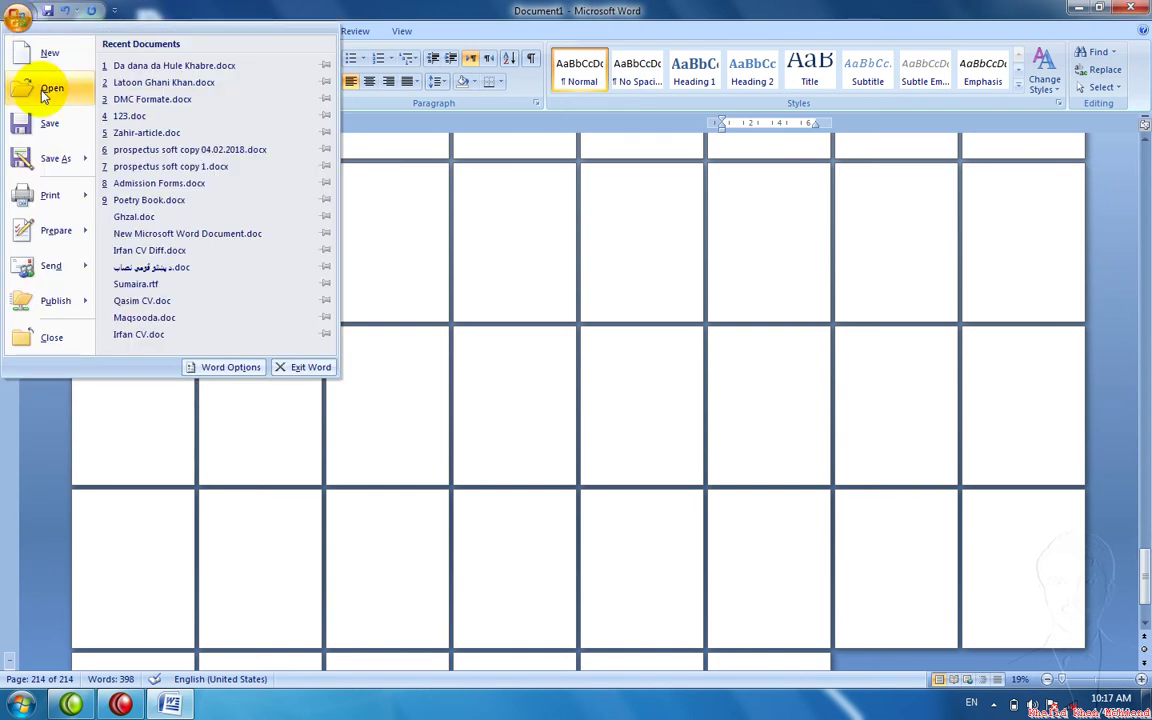
click(443, 270)
click(239, 187)
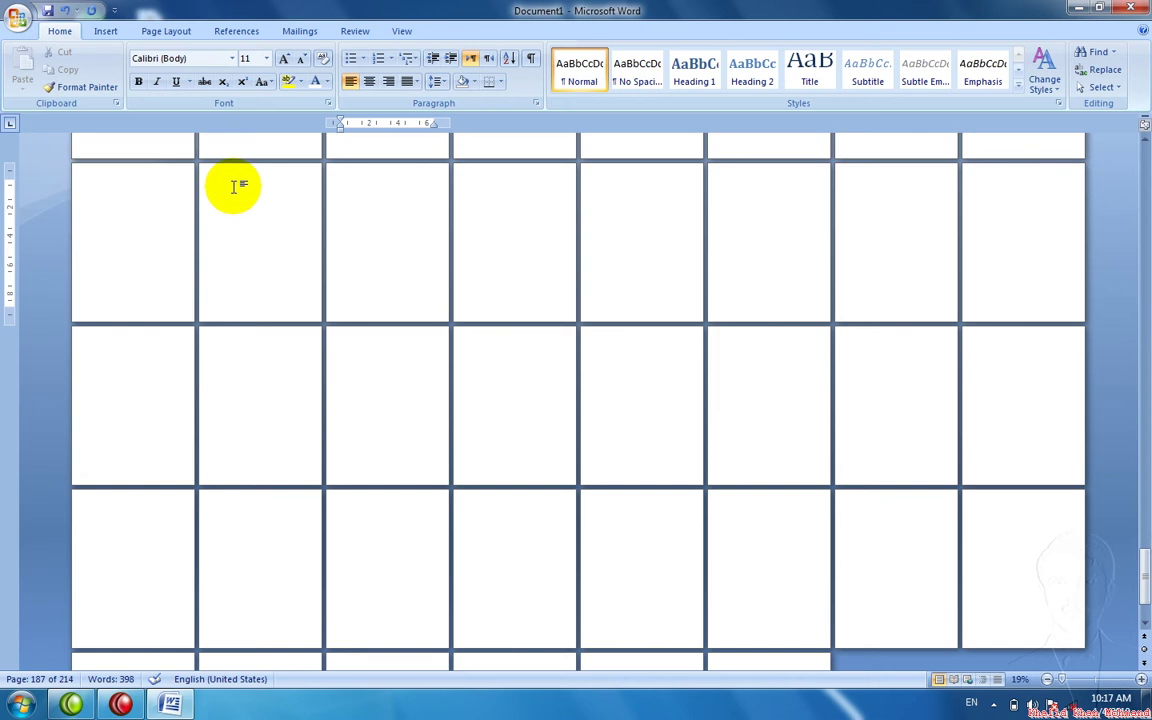
click(18, 18)
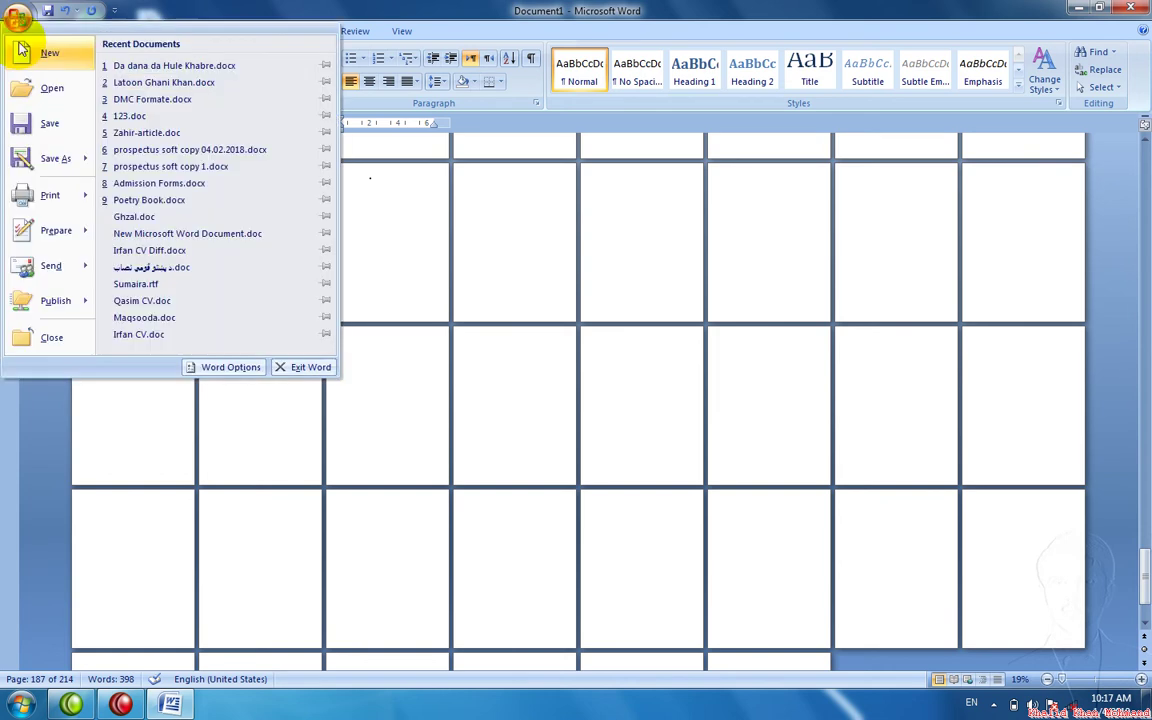
Step: Save the document to the Desktop as khan, using the Word Document (*.docx) format
click(52, 124)
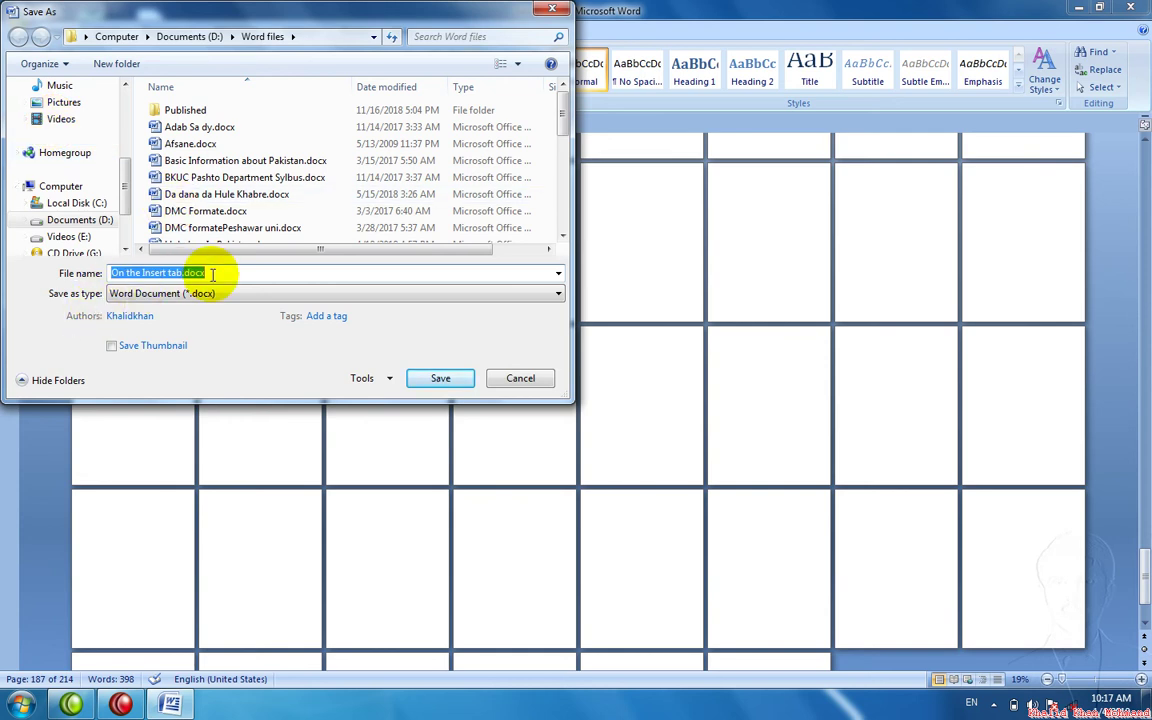
text(khan)
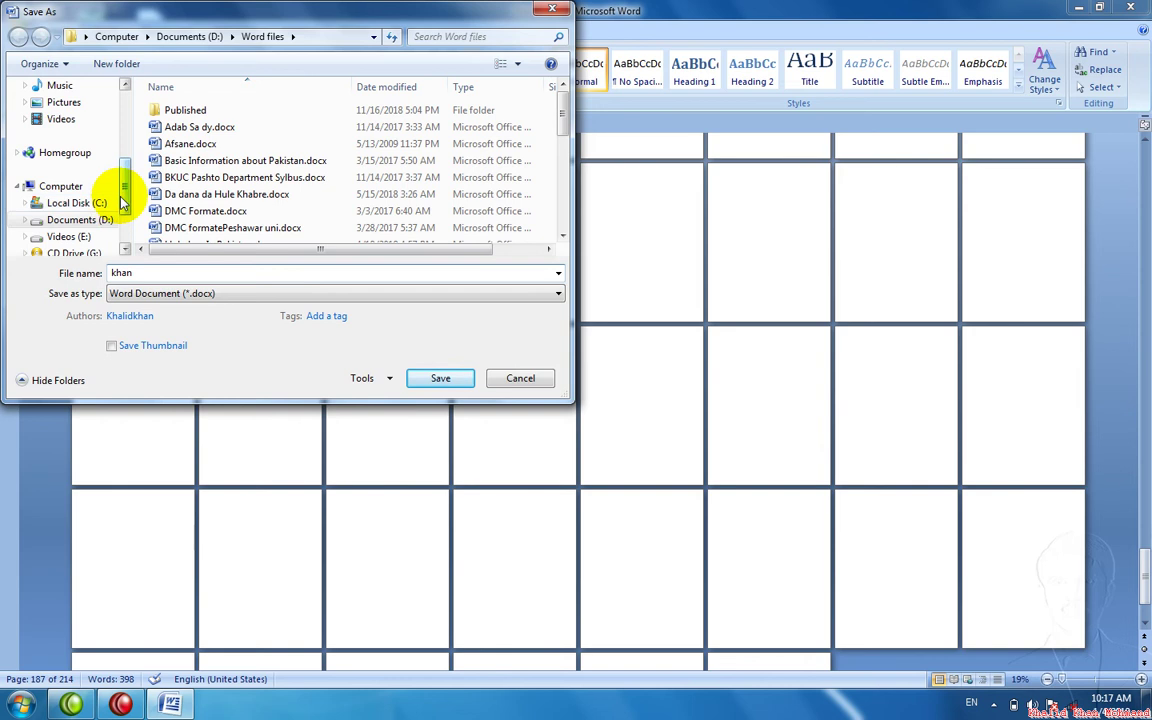
scroll(118, 129, up, 5)
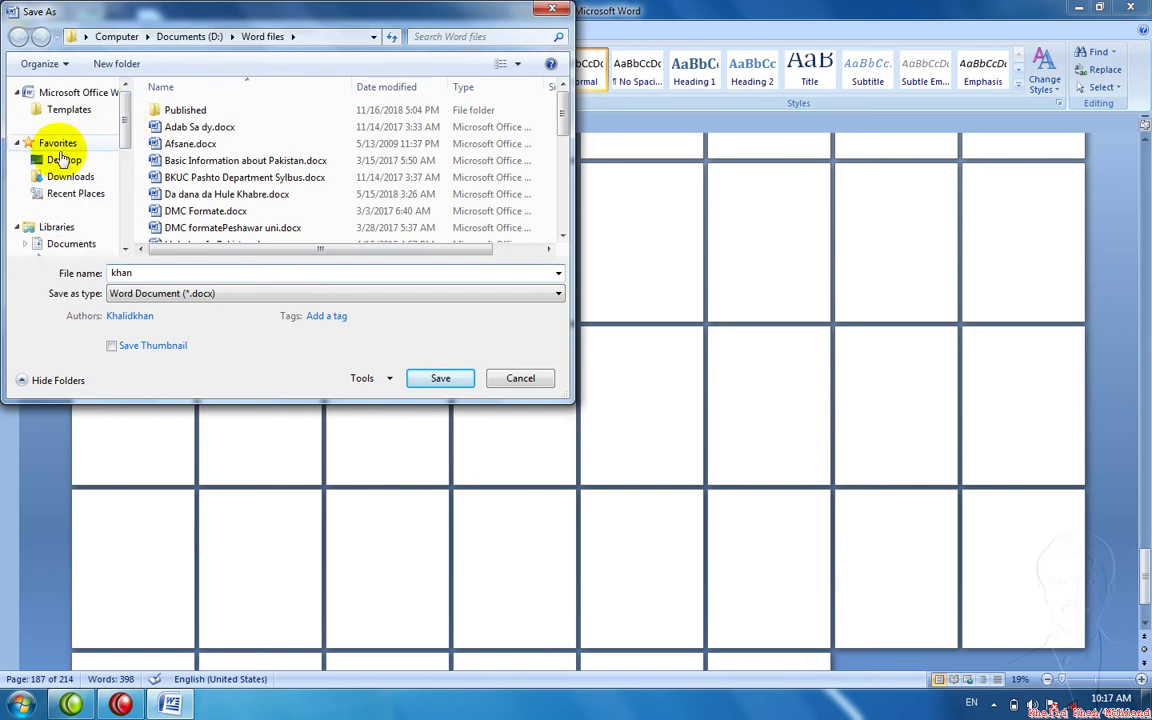
click(64, 162)
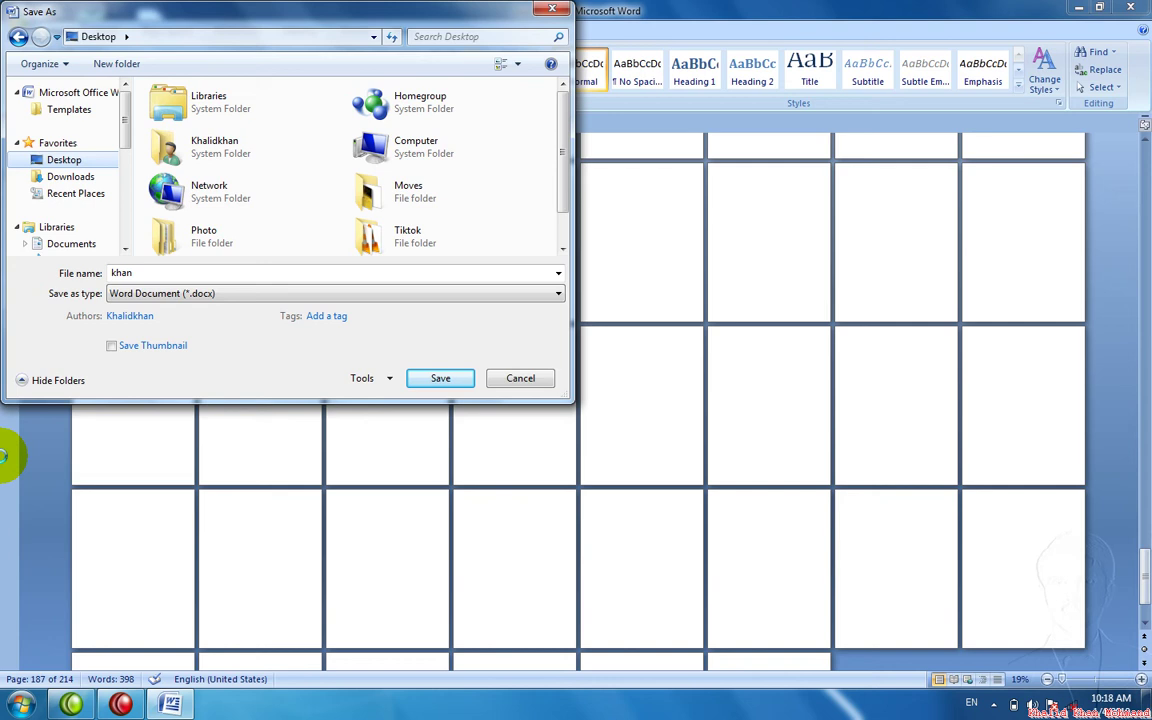
click(167, 297)
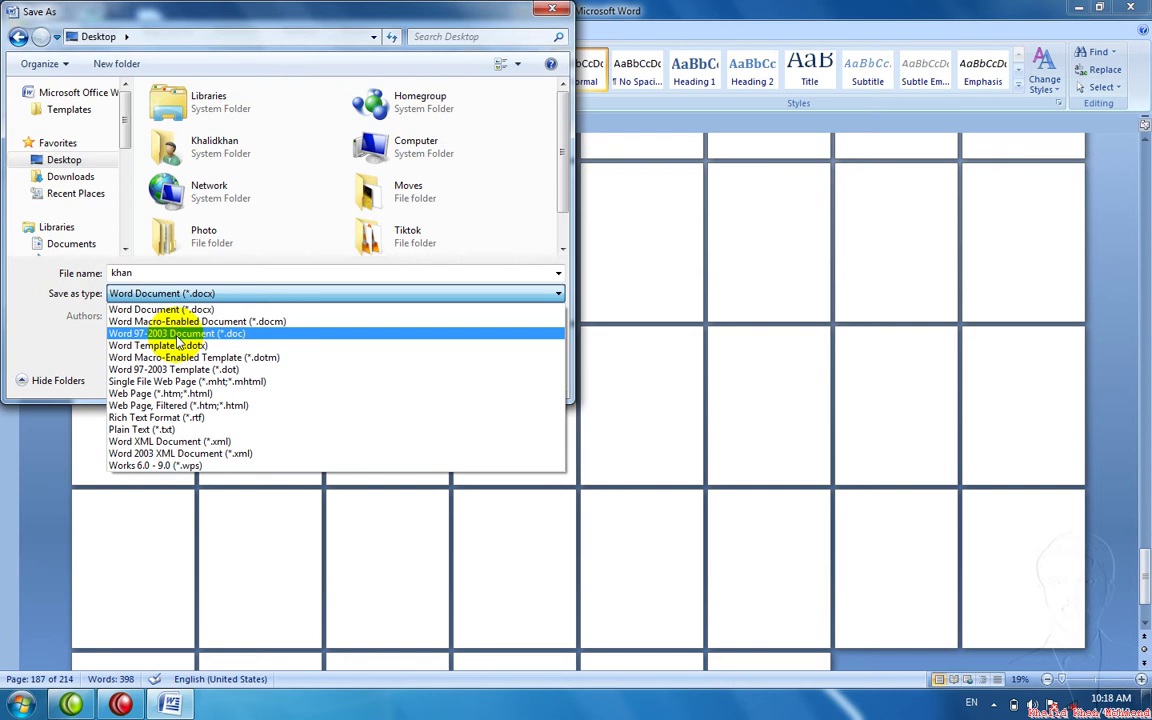
click(238, 276)
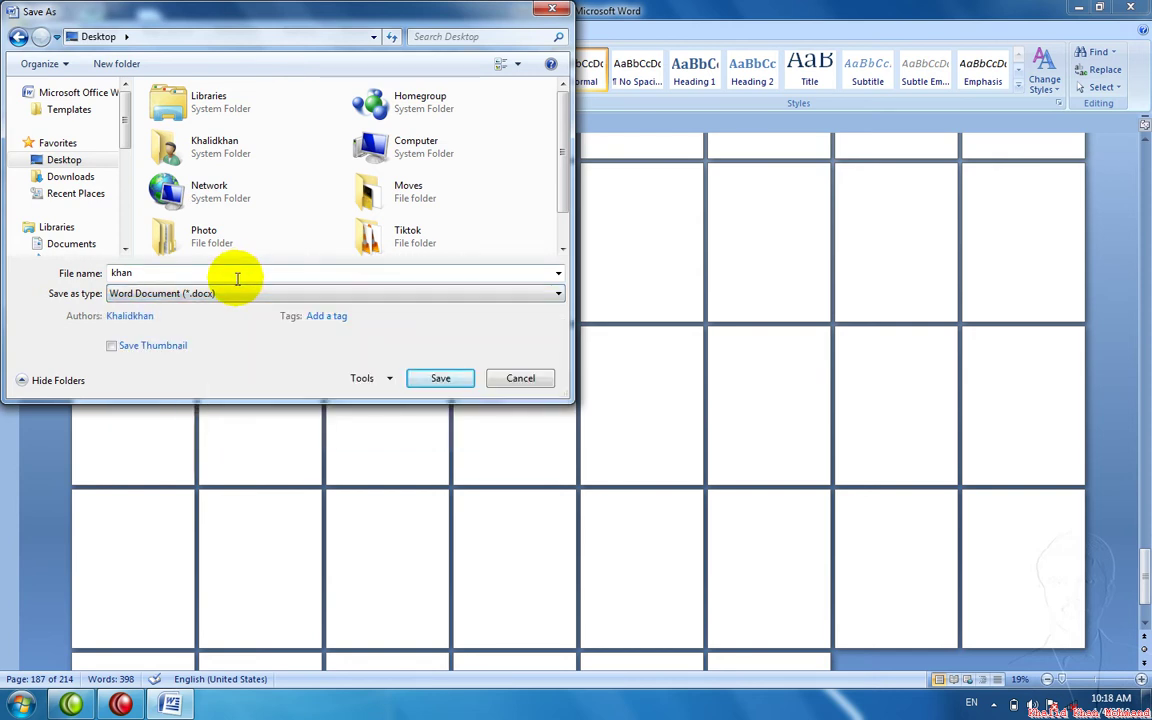
click(424, 378)
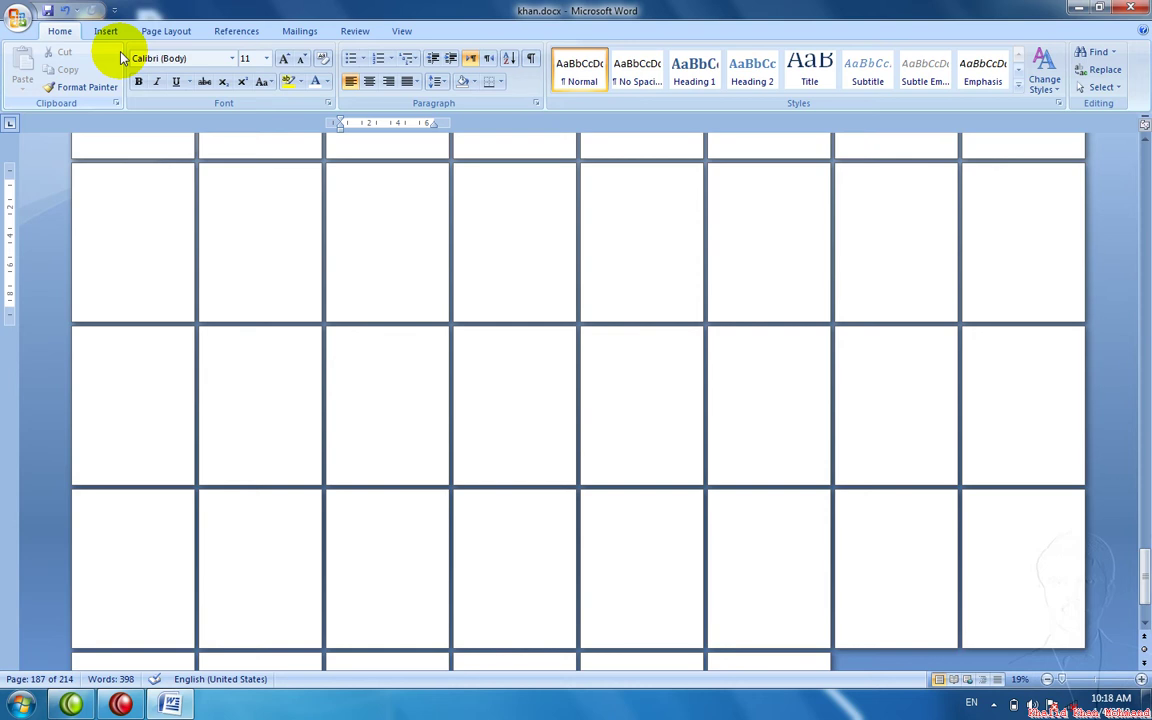
Step: Save khan.docx three times from the Office menu
click(19, 18)
mouse_move(60, 157)
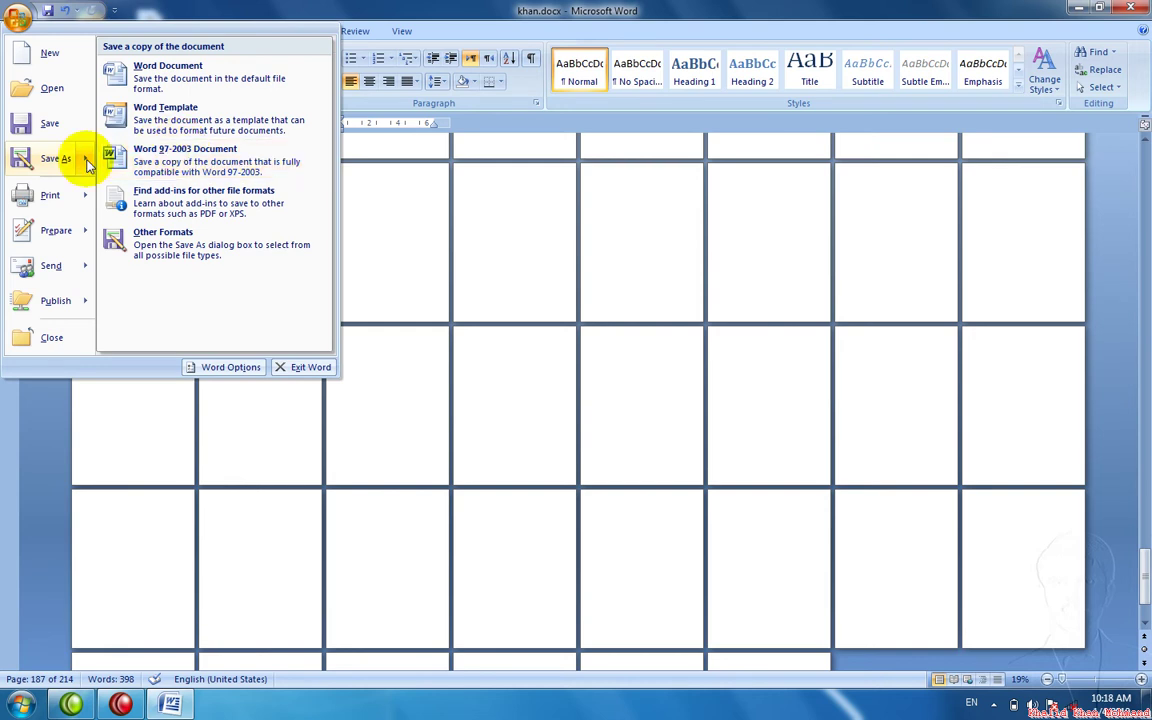
click(52, 123)
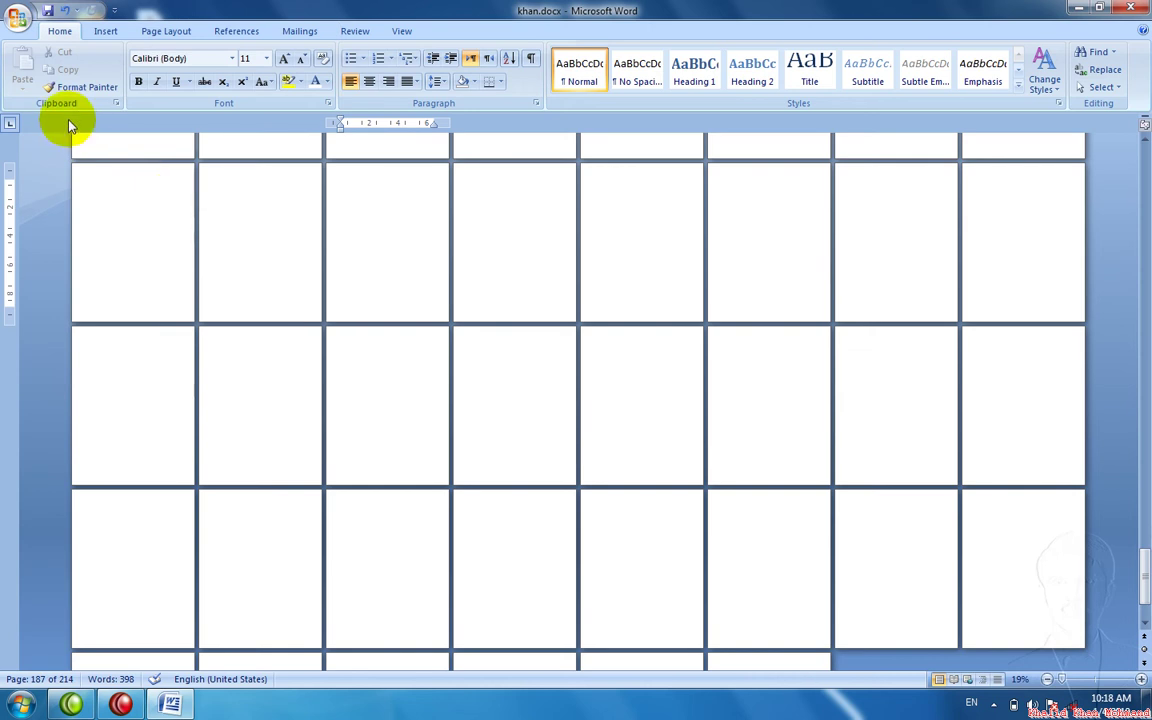
click(18, 18)
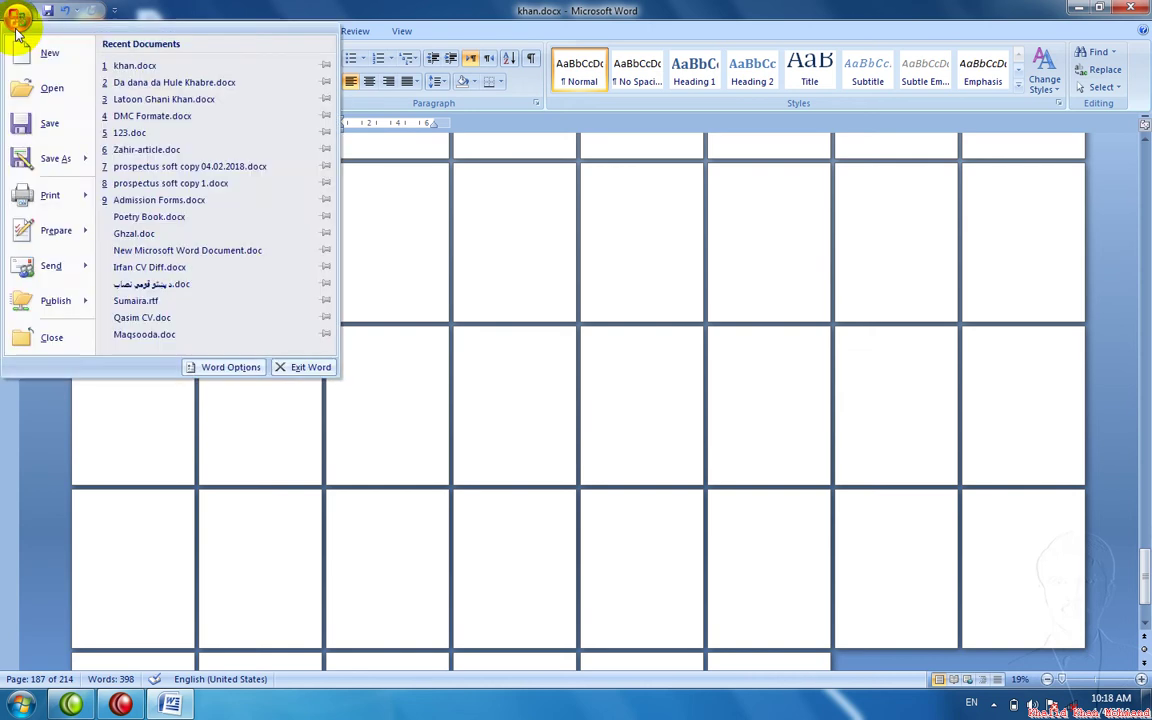
click(46, 133)
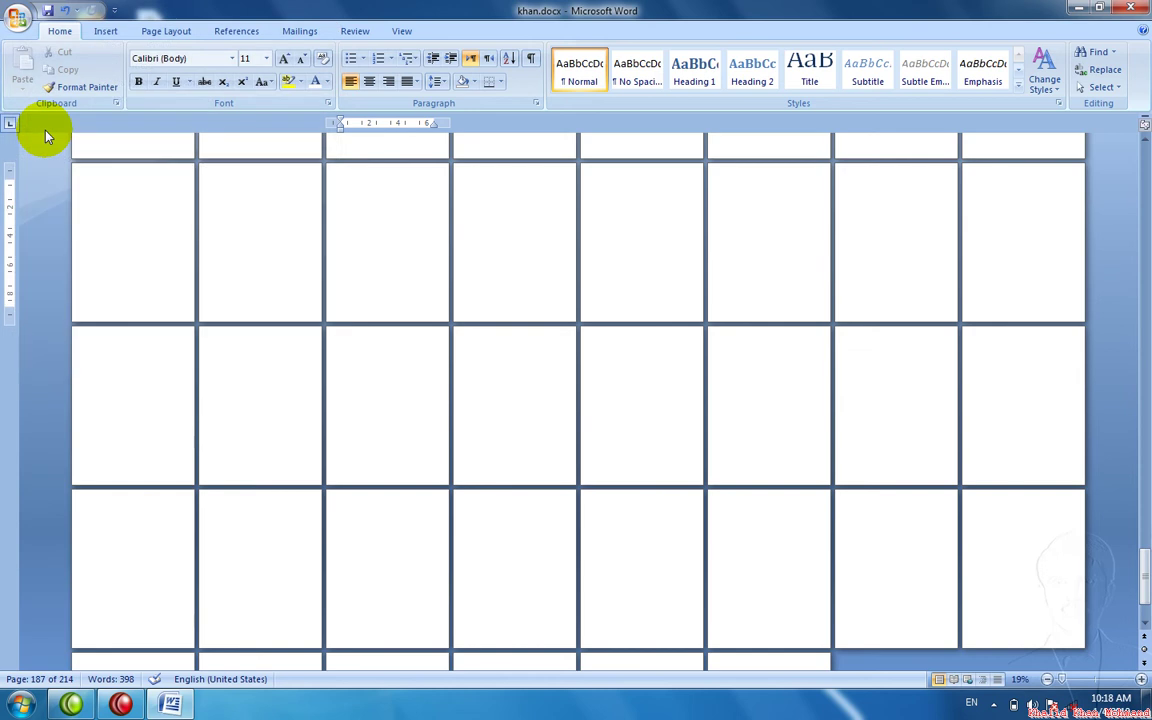
click(18, 18)
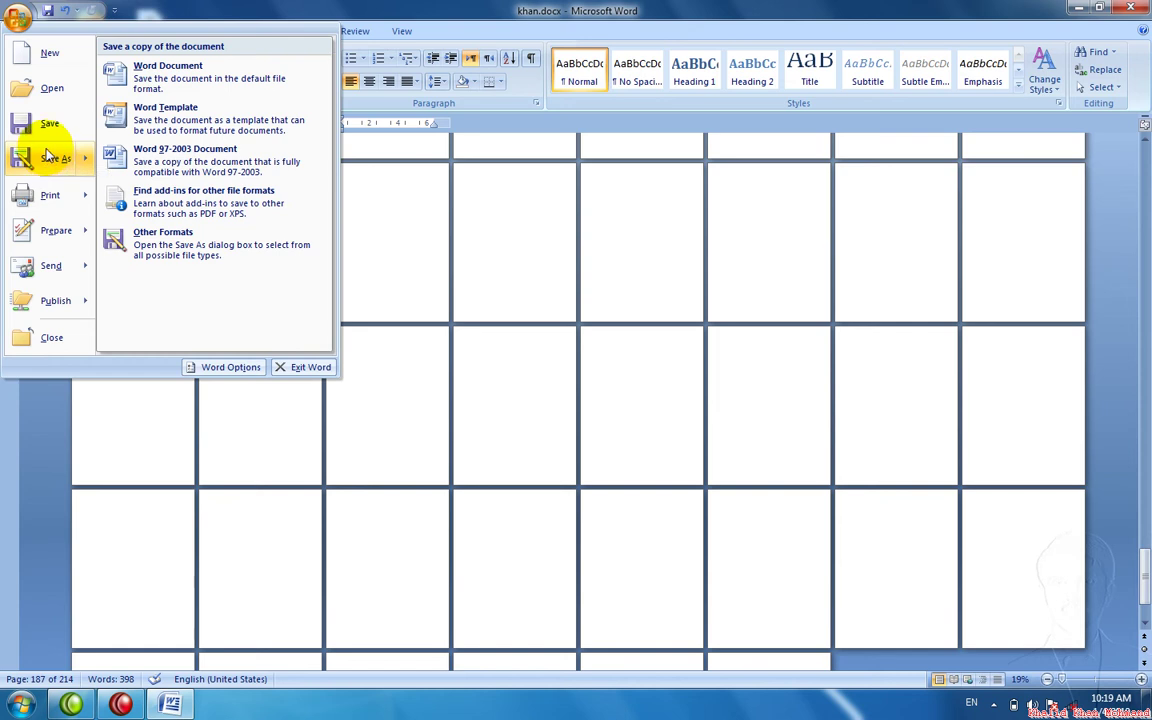
click(44, 130)
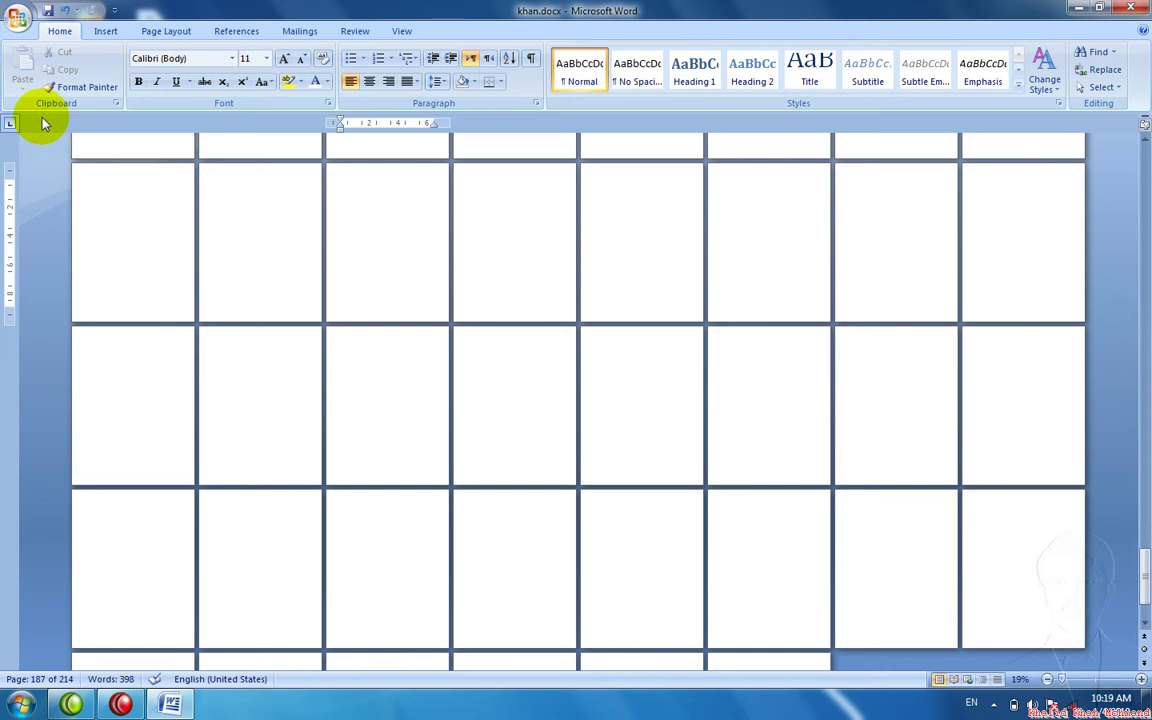
Step: Type 'text' into the next table cell
key(Tab)
text(text)
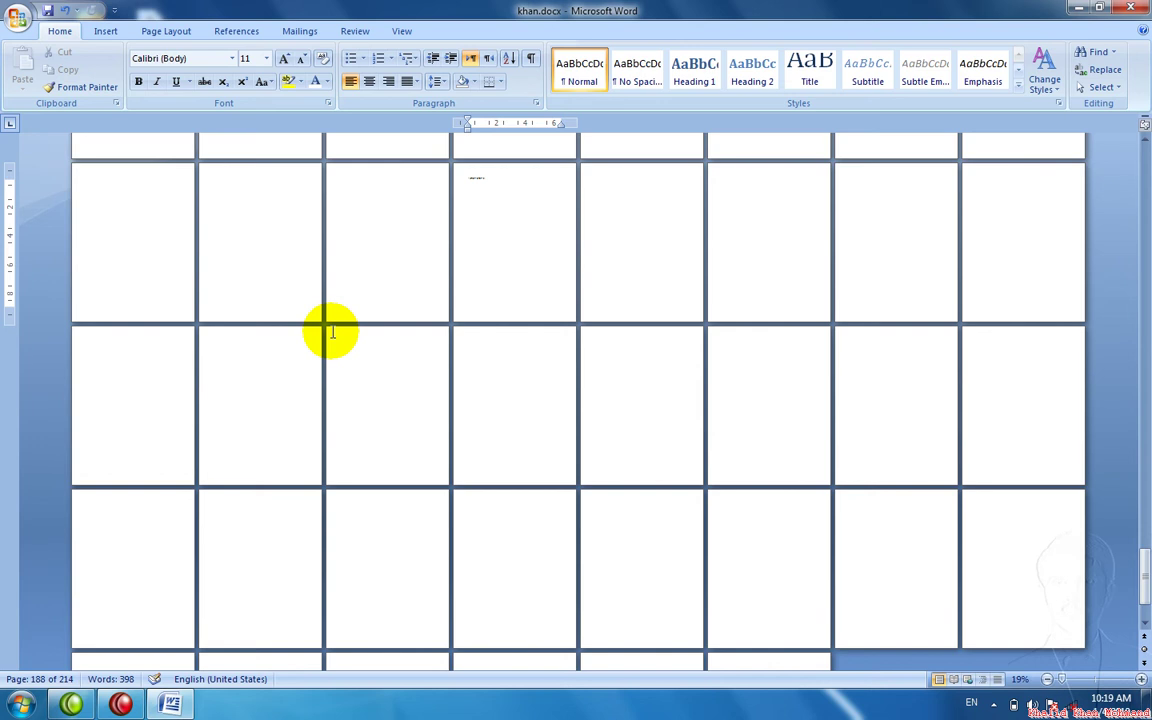
click(19, 20)
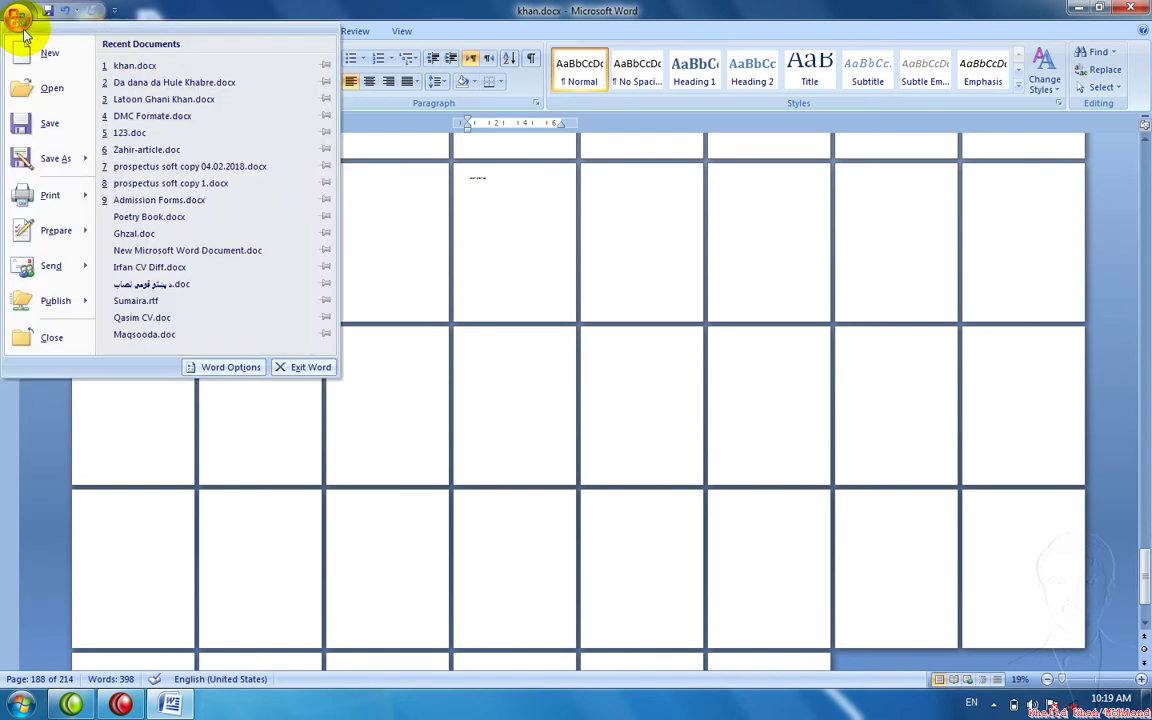
Step: Cancel saving a copy named 'ali' after viewing file types, then open the Windows Run box
click(58, 162)
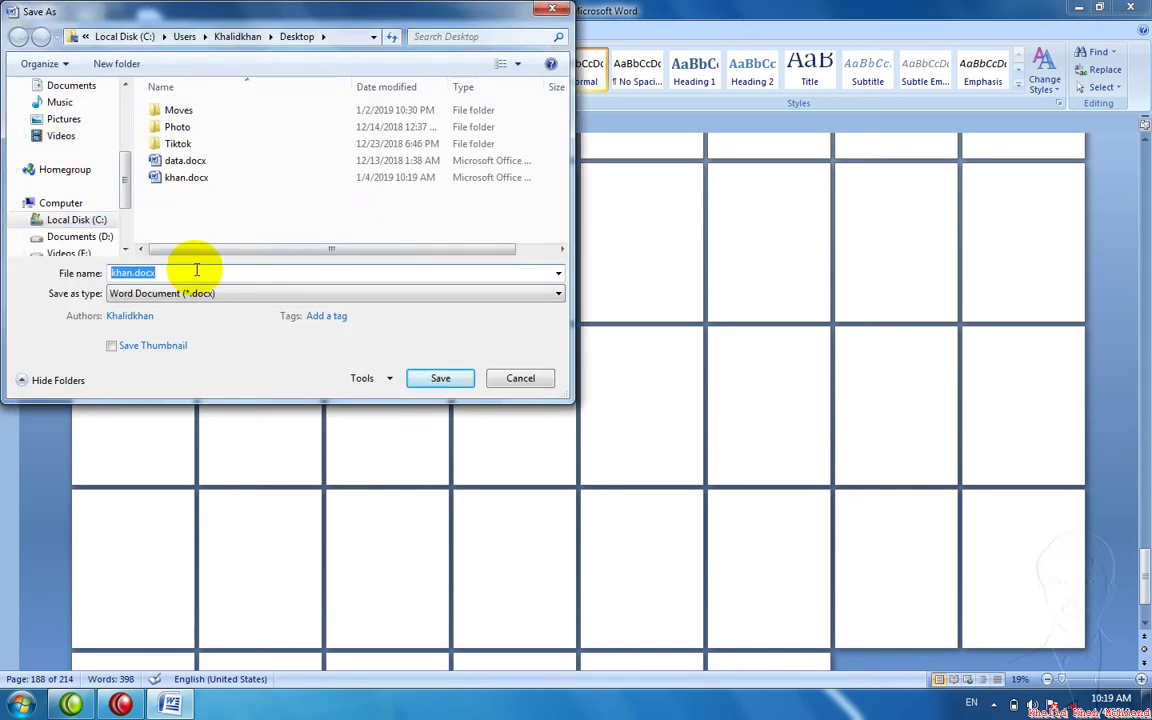
text(ali)
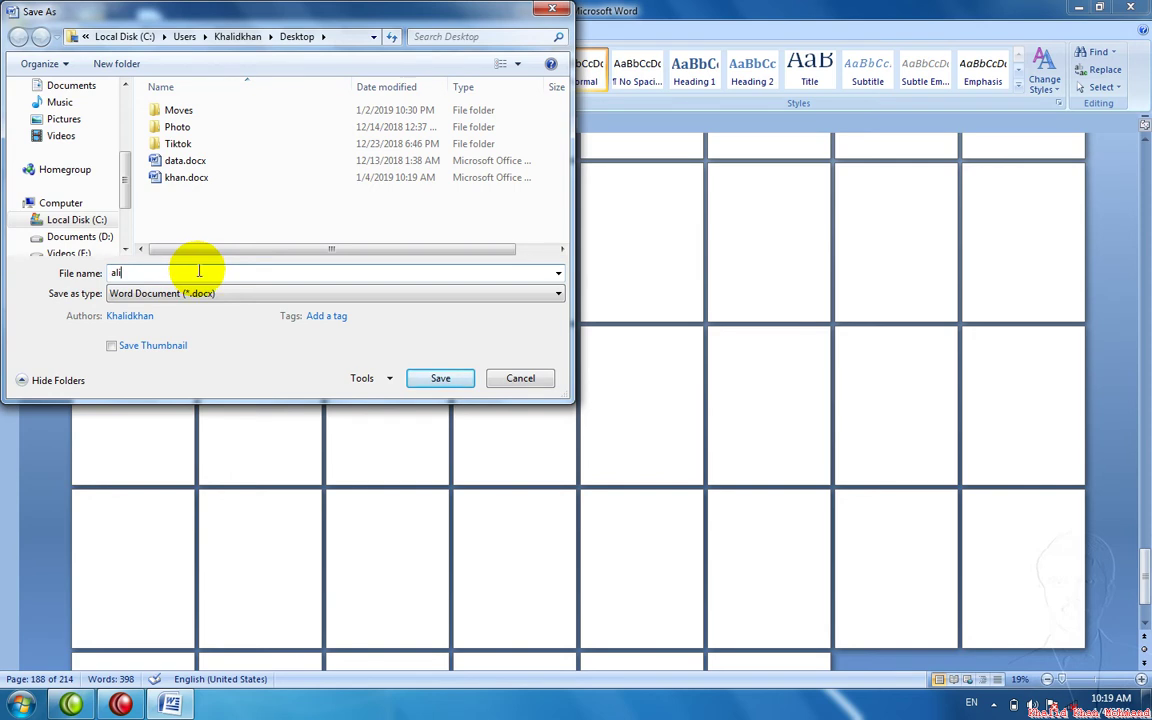
scroll(118, 200, up, 3)
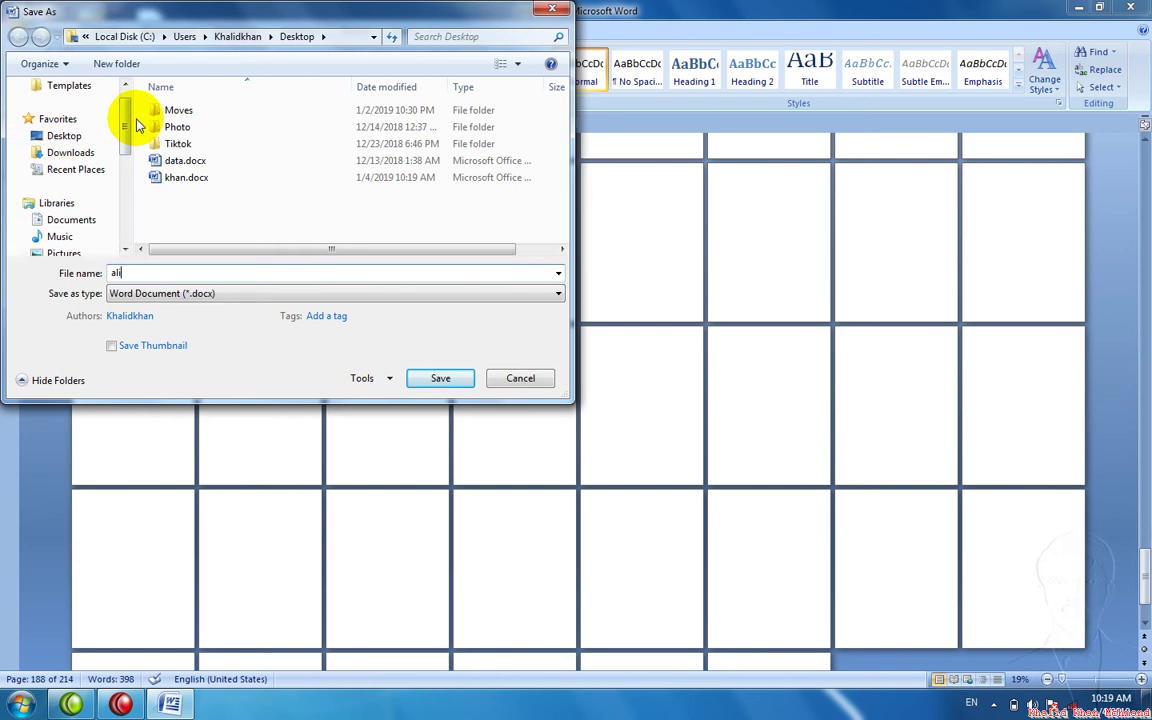
click(148, 298)
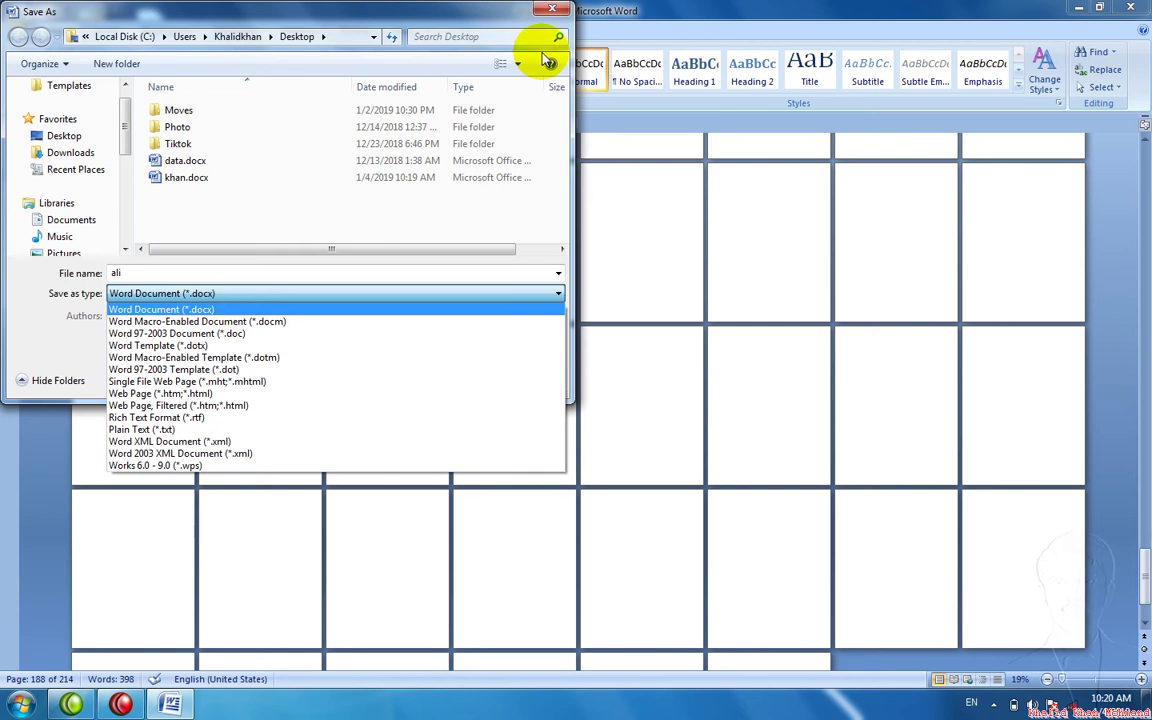
click(548, 12)
click(550, 12)
key(super+r)
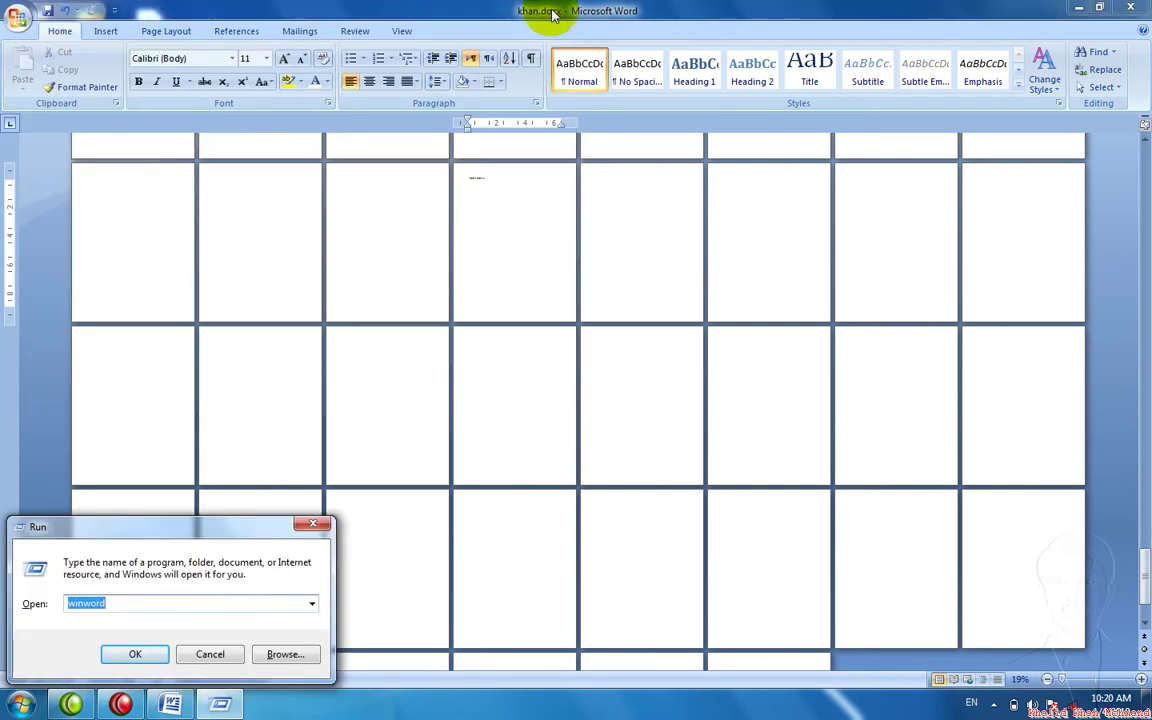
Step: Launch Word with the winword command and zoom the blank page to 124%
text(winword)
key(Return)
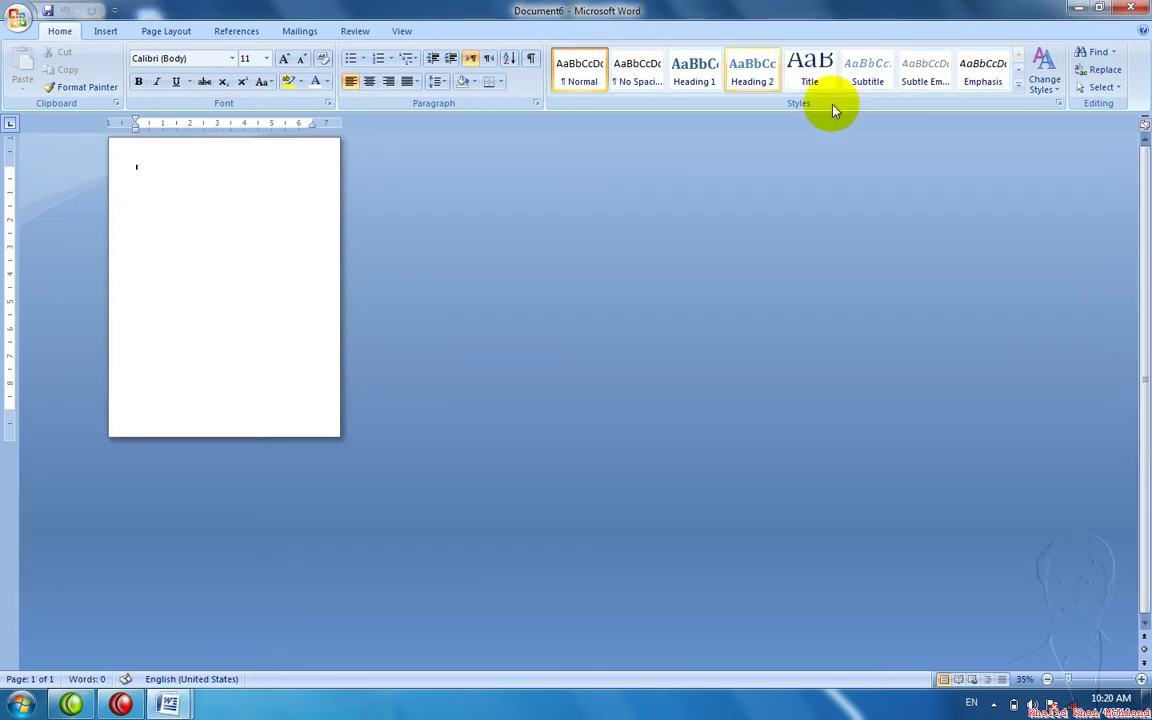
click(1098, 684)
Step: Type 'Executable name: winword' with '.docx' below it, fixing the spelling, and open Save As
text(exectubale name)
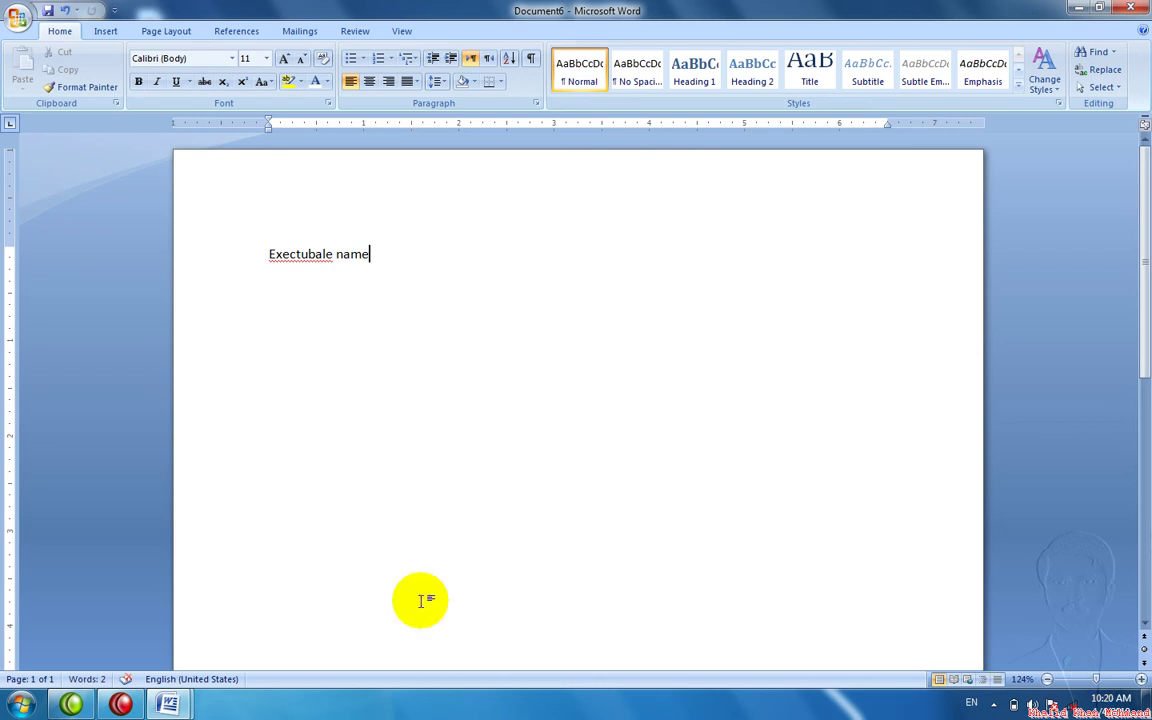
right_click(293, 258)
right_click(295, 262)
click(340, 272)
click(401, 257)
key(Return)
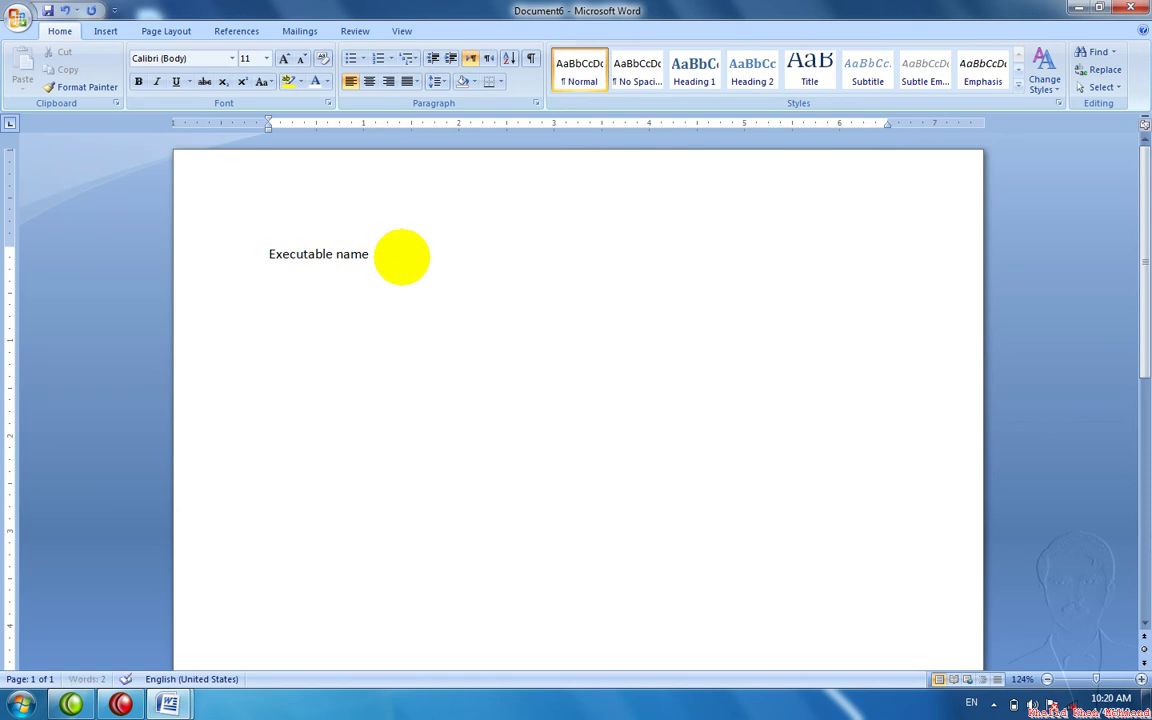
text(: winword)
key(Return)
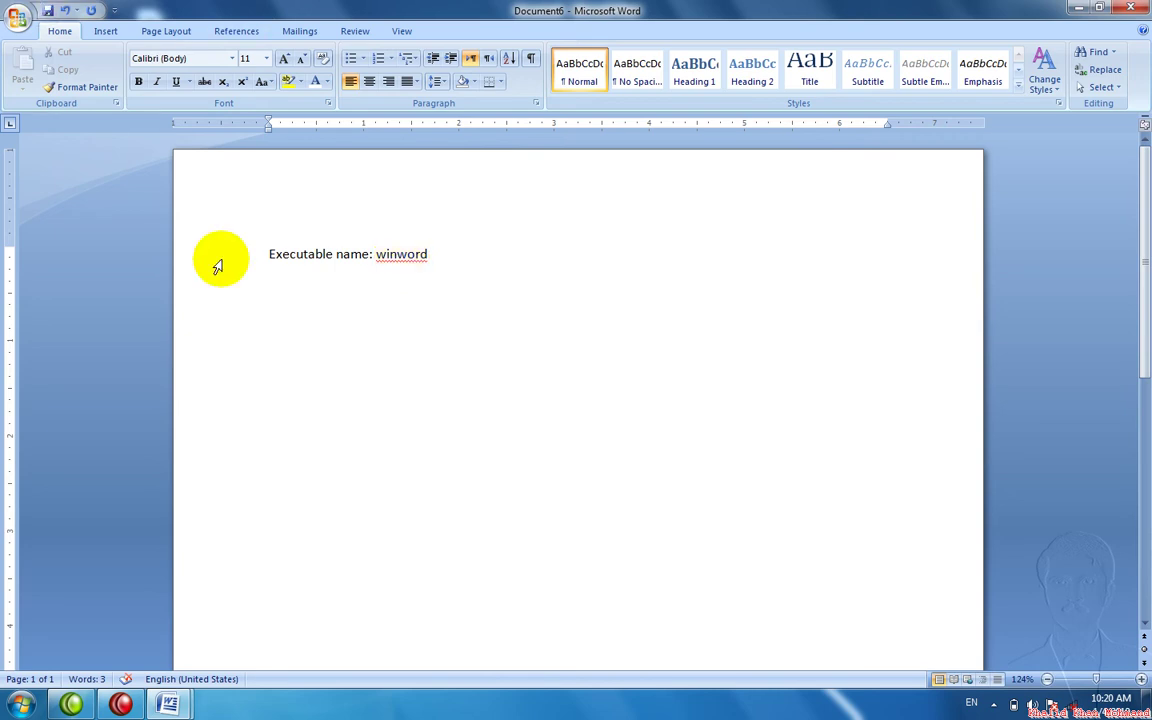
text(.docx)
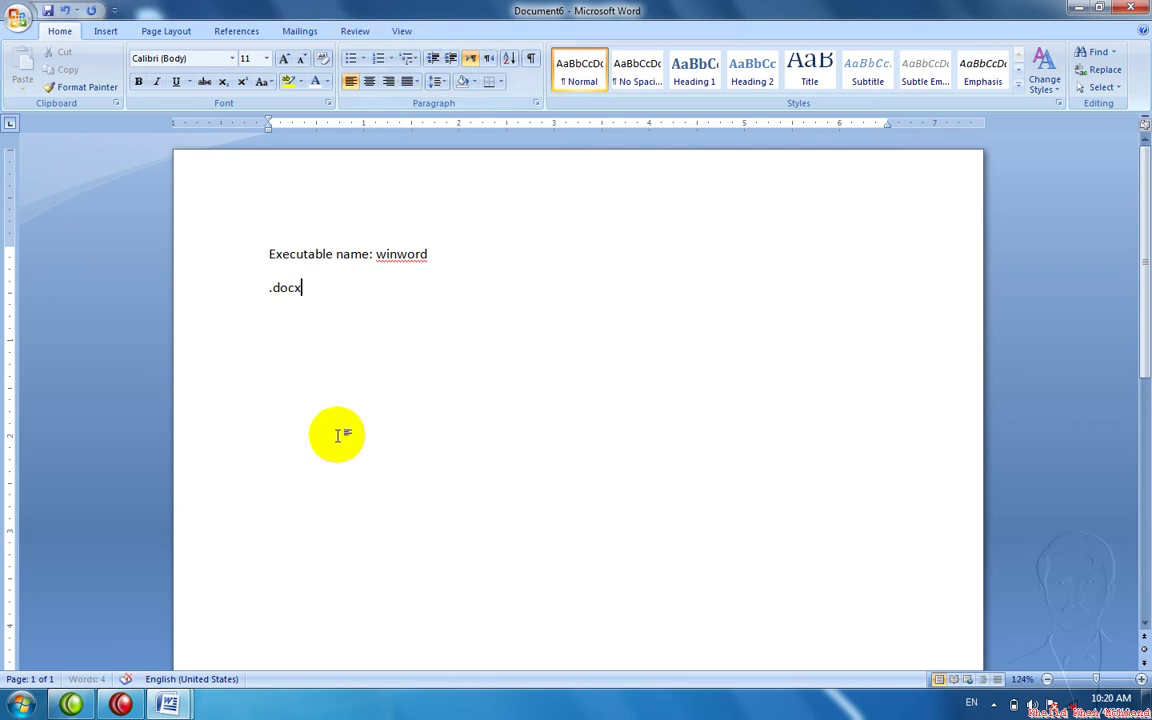
key(ctrl+s)
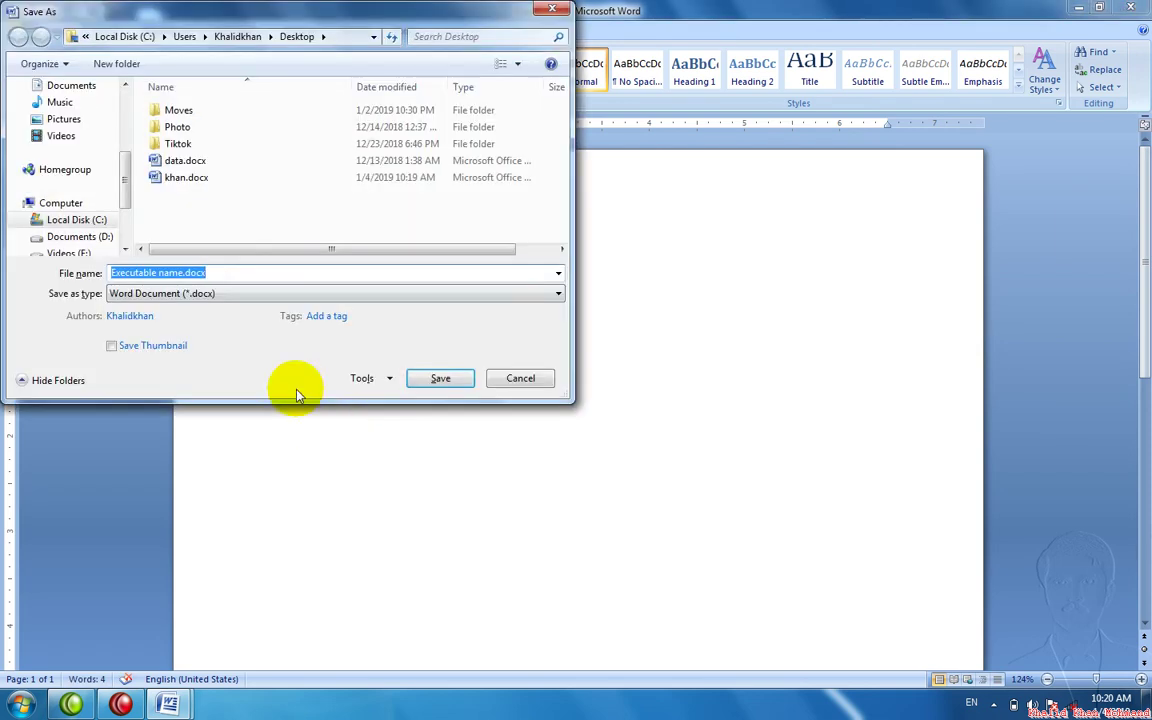
Step: Leave the Word save dialog unsaved and bring up the Windows Run box
click(240, 268)
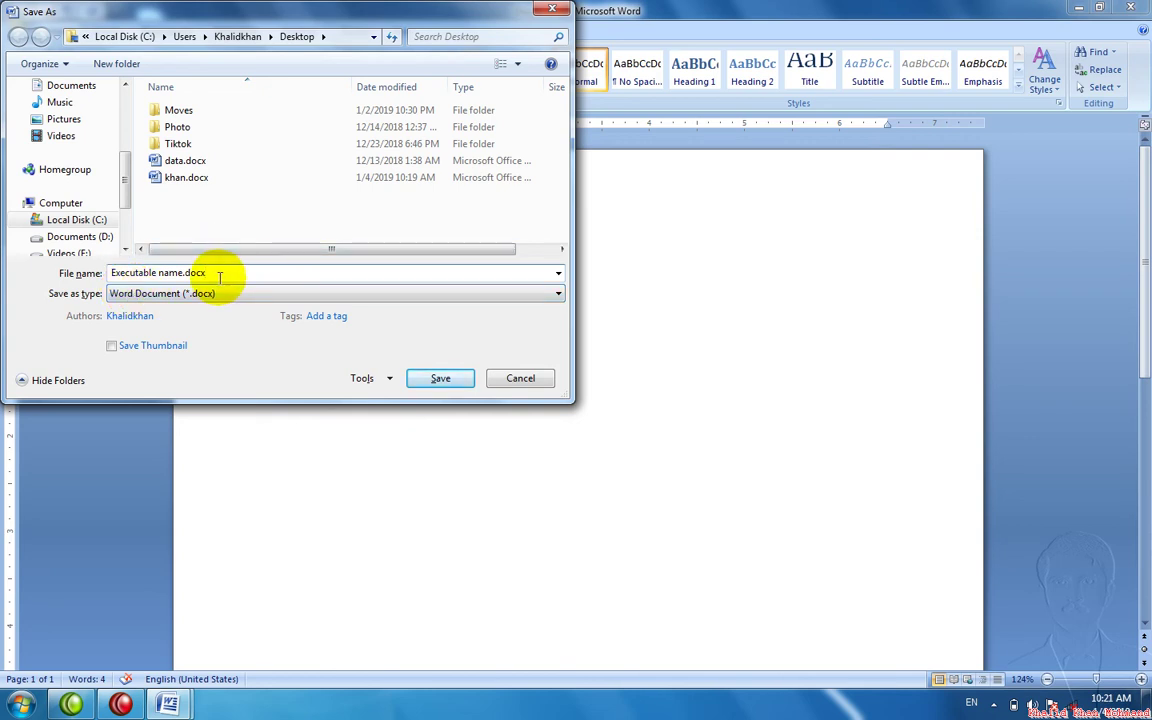
key(super+r)
Step: Run excel, open Save As for Book1.xlsx, then close that dialog without saving
text(excel)
key(Return)
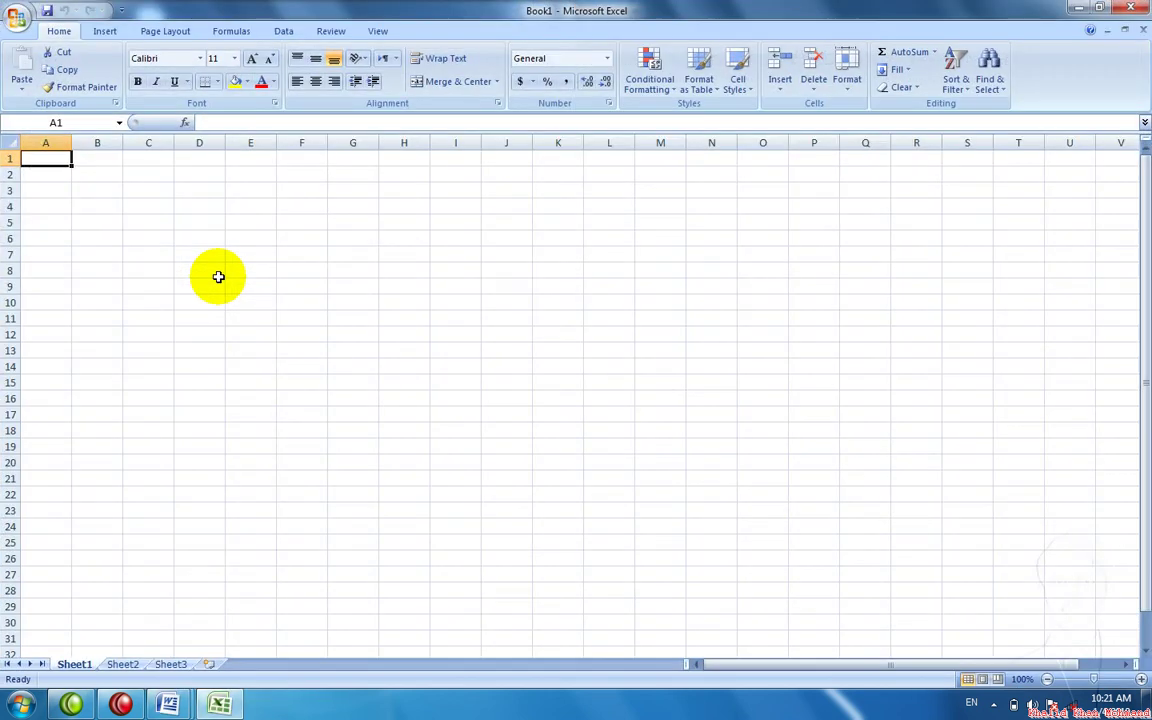
key(F12)
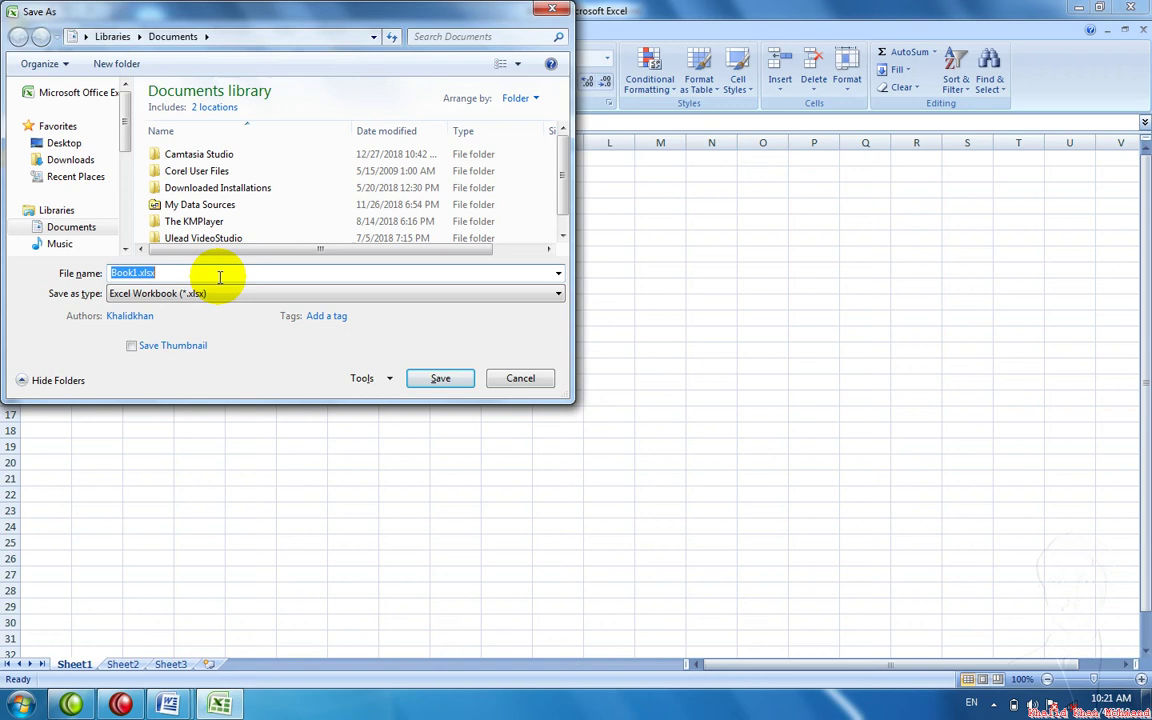
click(220, 277)
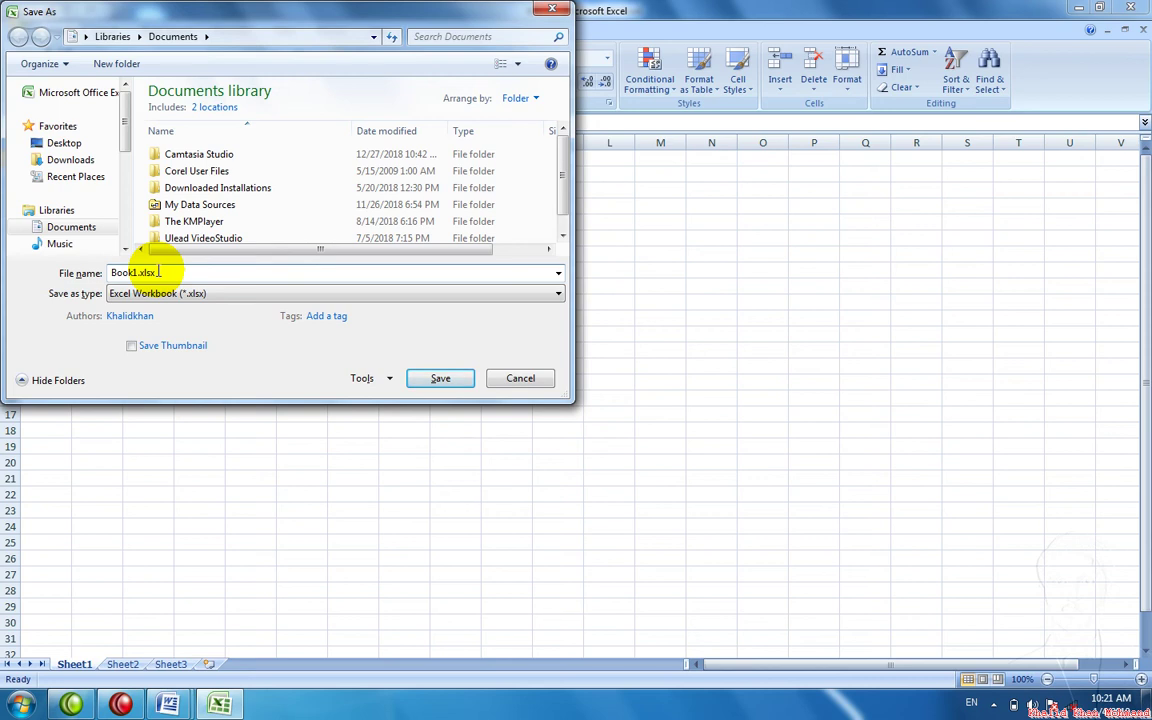
click(552, 9)
Step: Quit Excel, cancel the Word save, and delete the leading dot before docx
click(1130, 8)
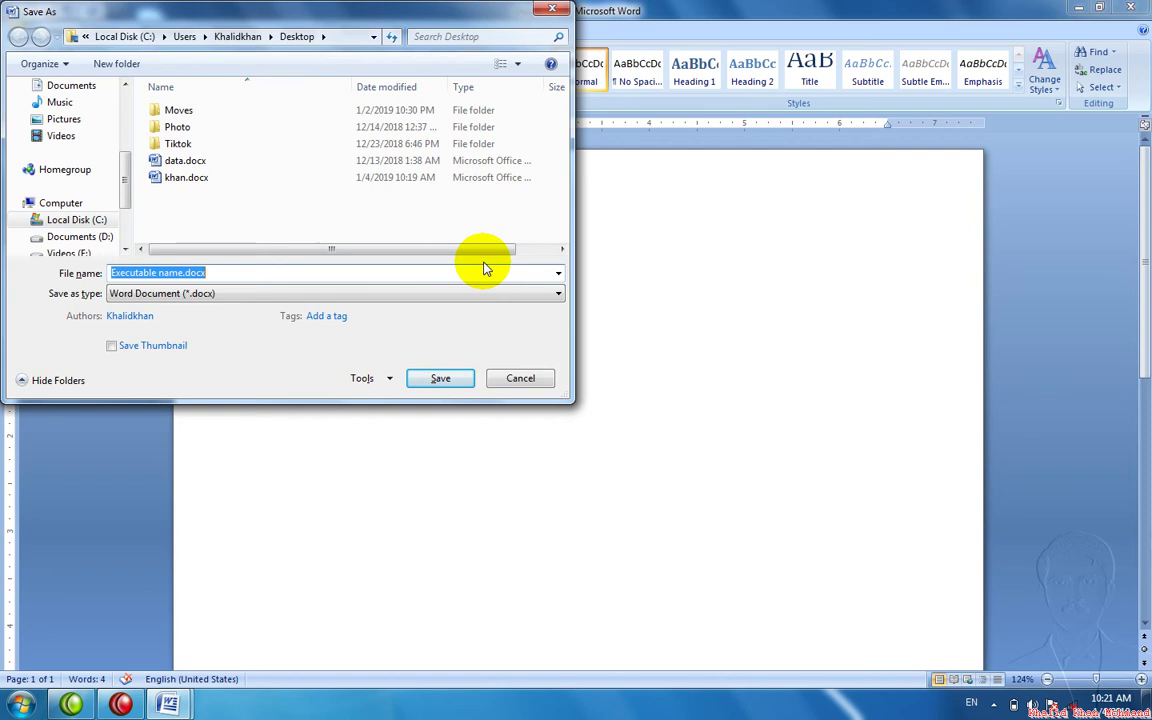
click(524, 376)
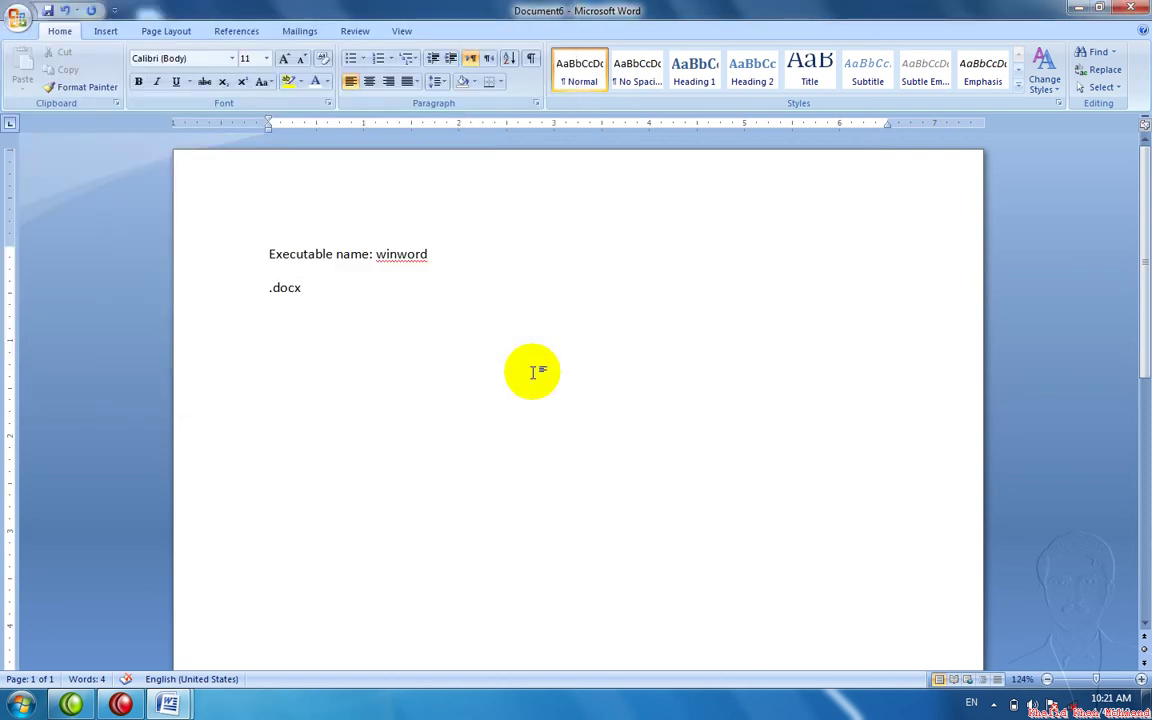
key(Left)
key(Left)
key(Left)
key(Left)
key(Left)
key(Right)
key(Delete)
Step: Type 'Extenation name' and correct it to 'Extenuation' from the spelling suggestions
text(Exten.)
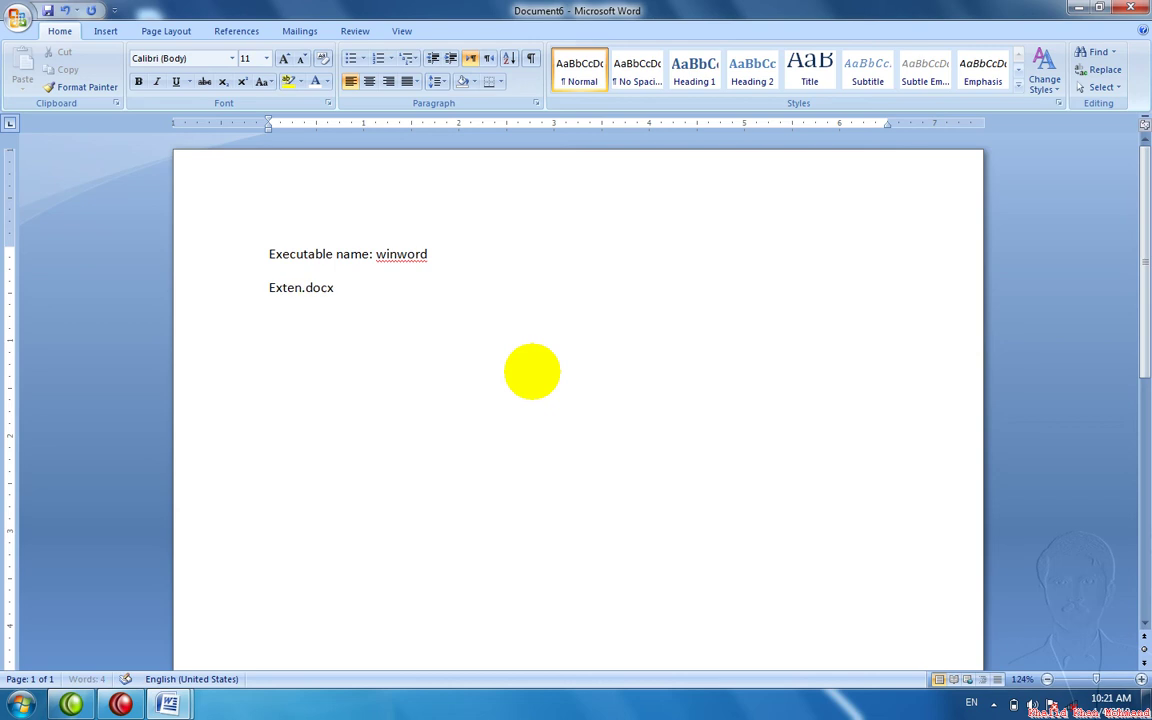
text(ation name)
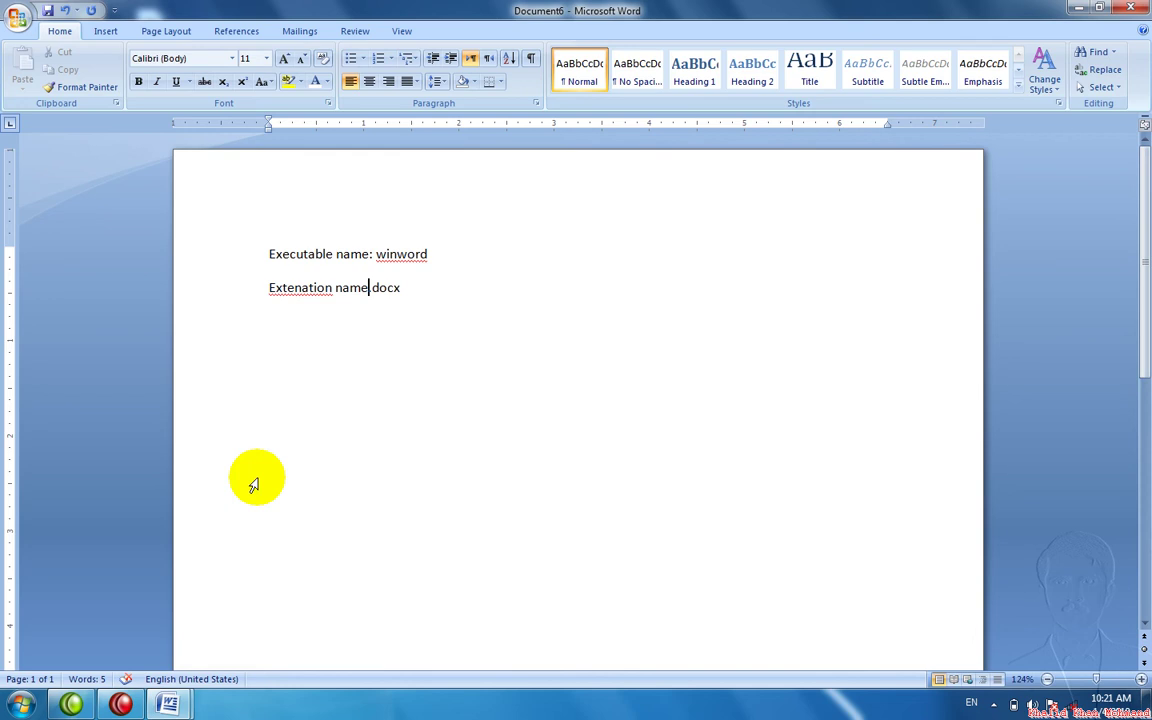
right_click(289, 294)
click(289, 294)
right_click(290, 290)
click(358, 306)
Step: Add a comma after docx and insert 'Ms word -->' before it
click(418, 305)
text(,)
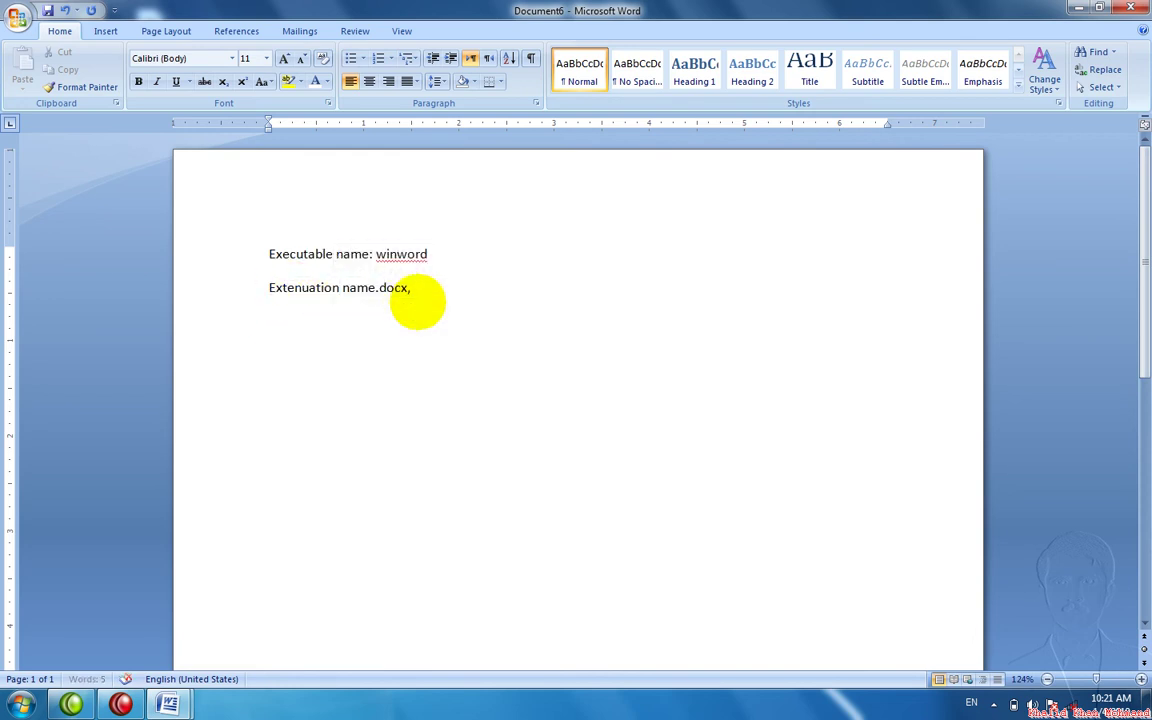
key(Left)
key(Left)
key(Left)
key(Left)
key(Left)
text(Ms )
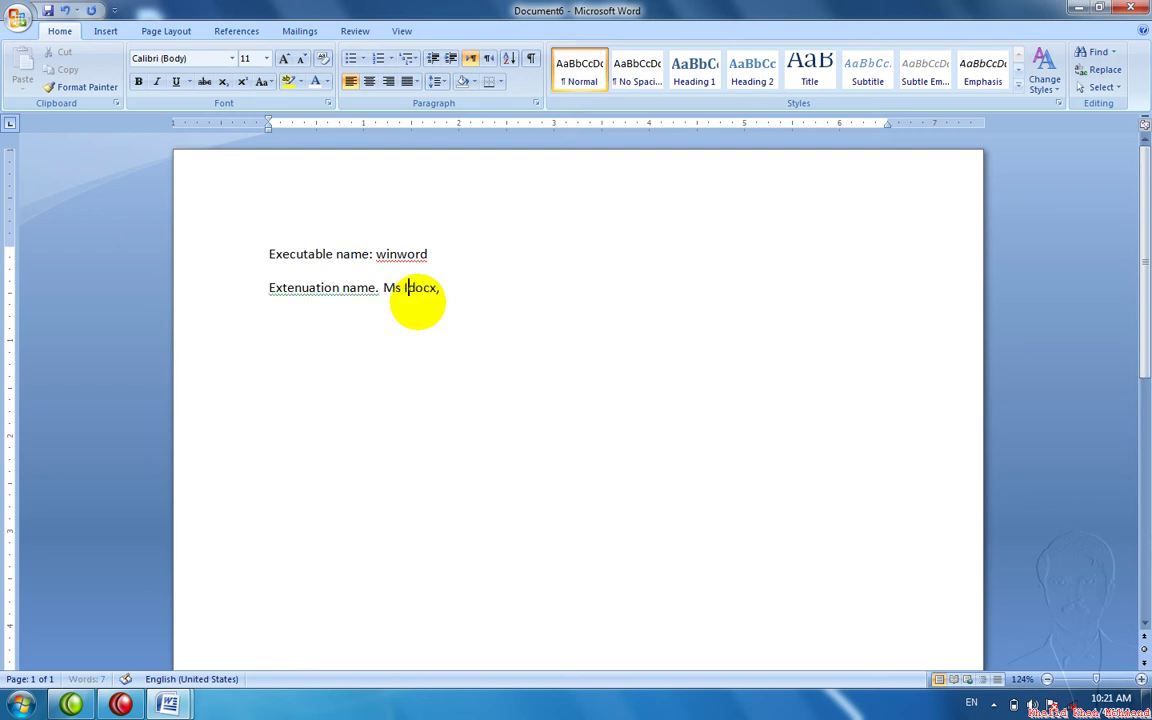
text(ord)
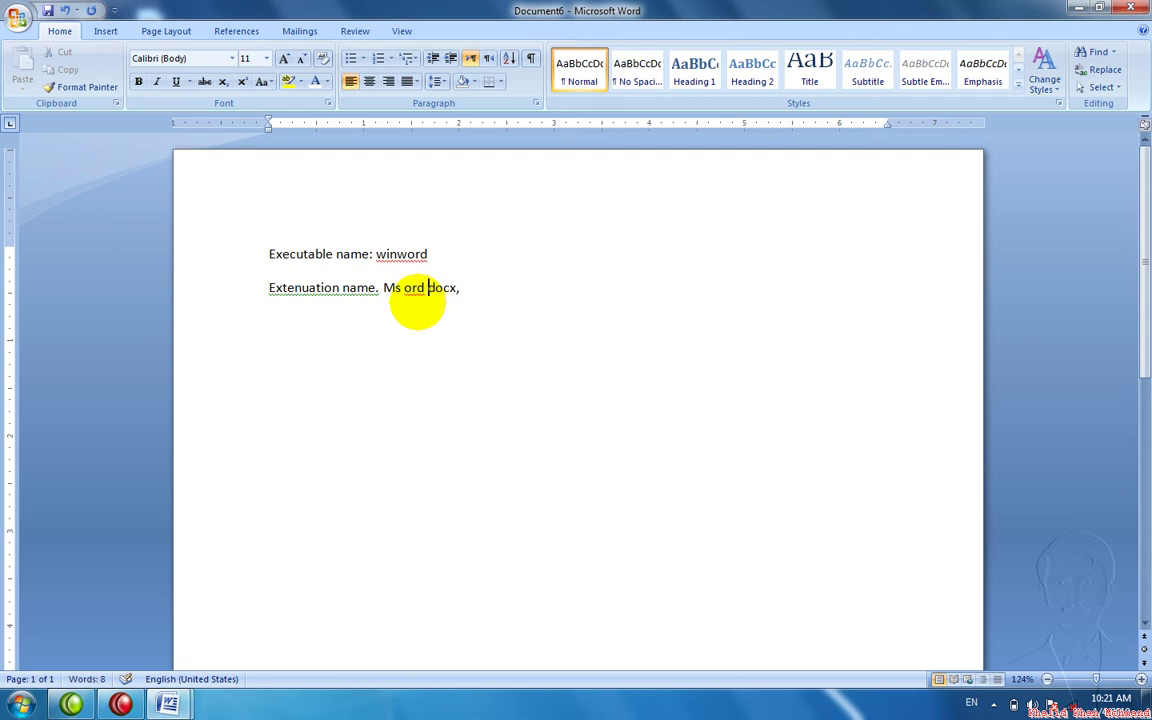
key(BackSpace)
key(BackSpace)
text(word)
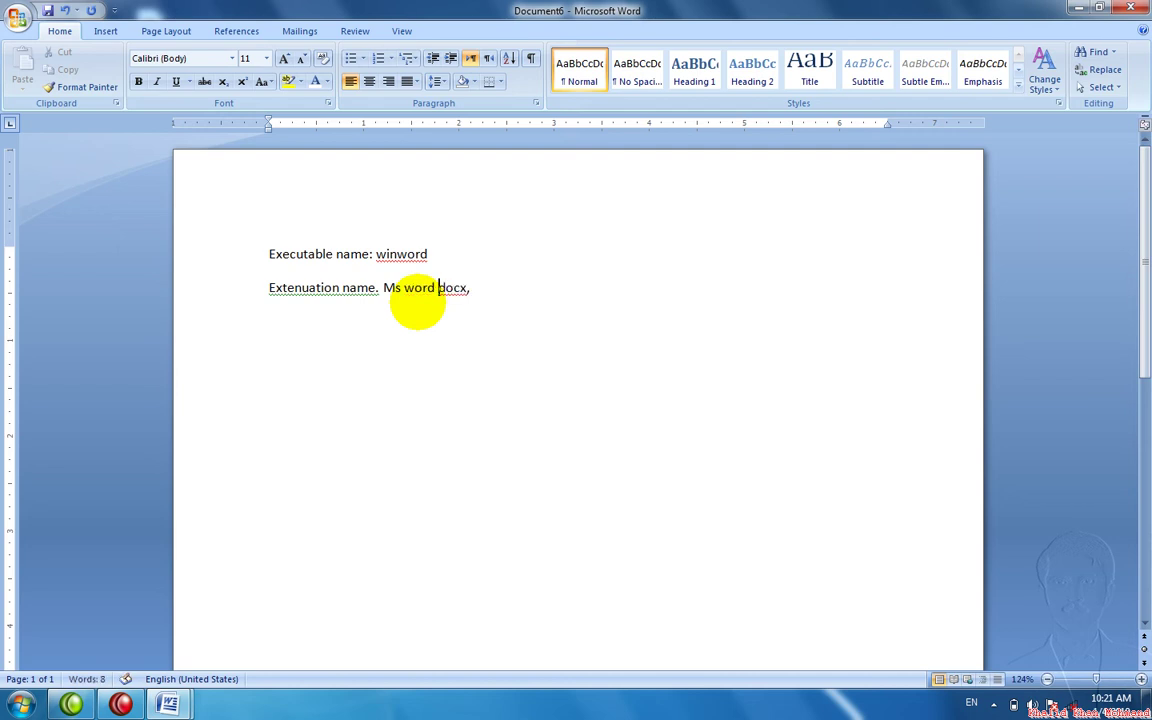
text( -->)
Step: Add an 'audio' entry, corrected from 'auduio', pointing to mp3
click(512, 296)
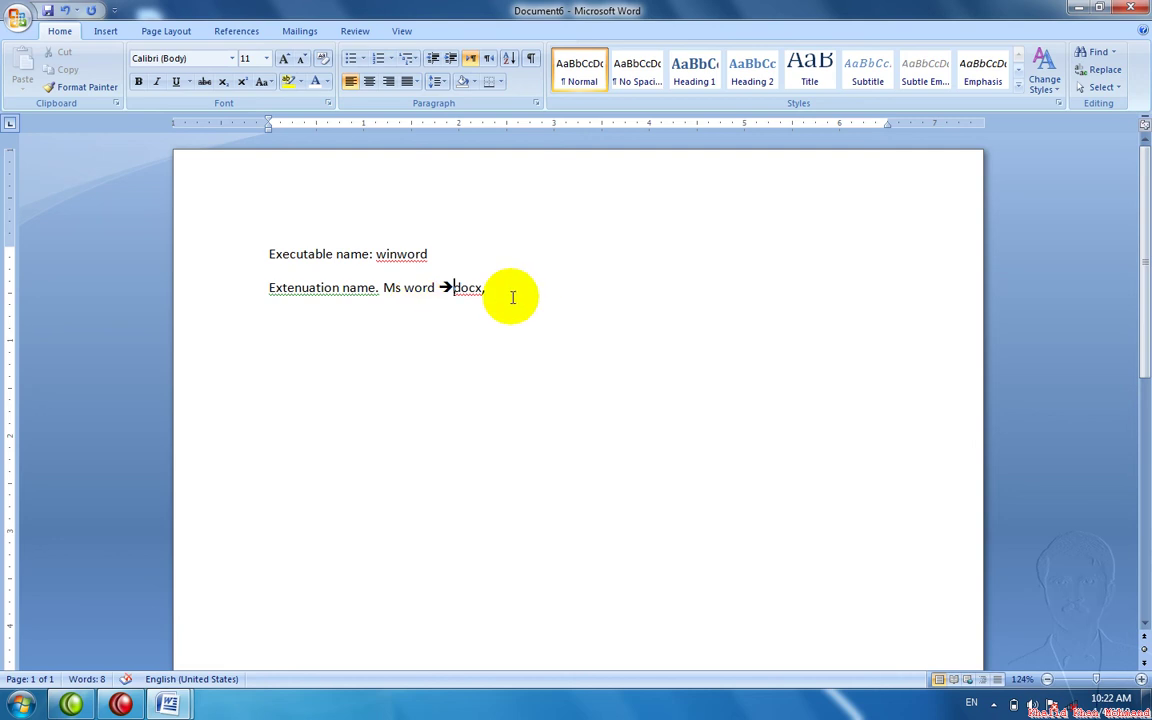
text(auduio)
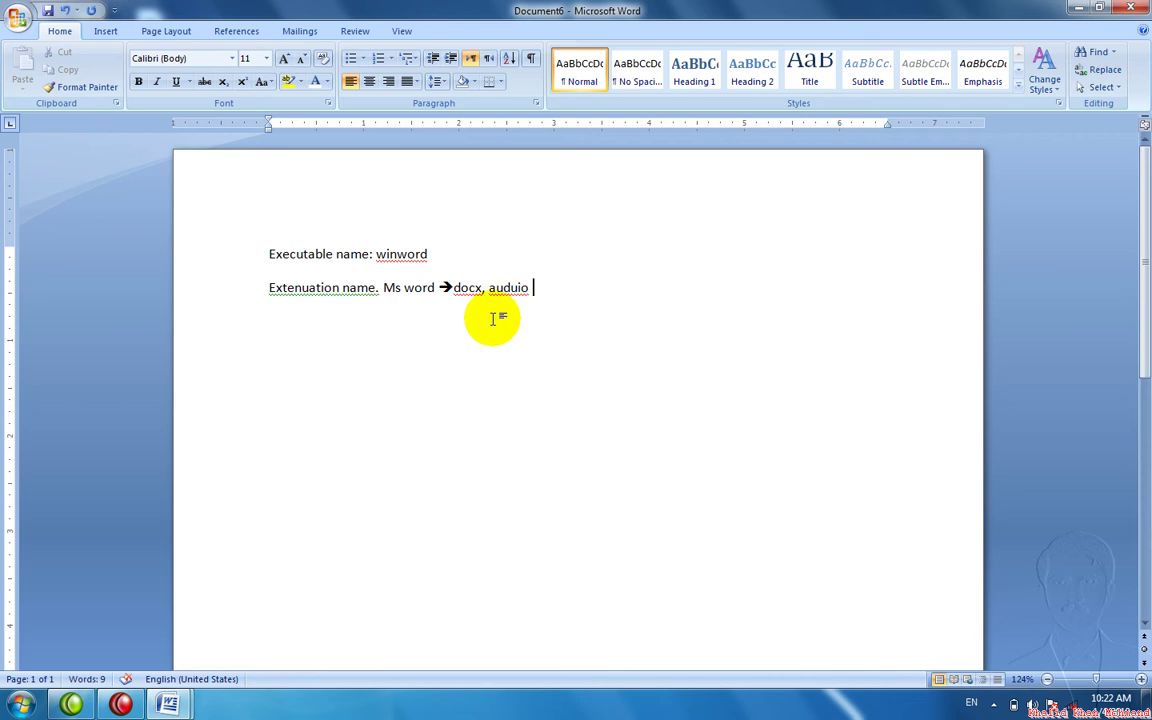
right_click(495, 294)
click(545, 306)
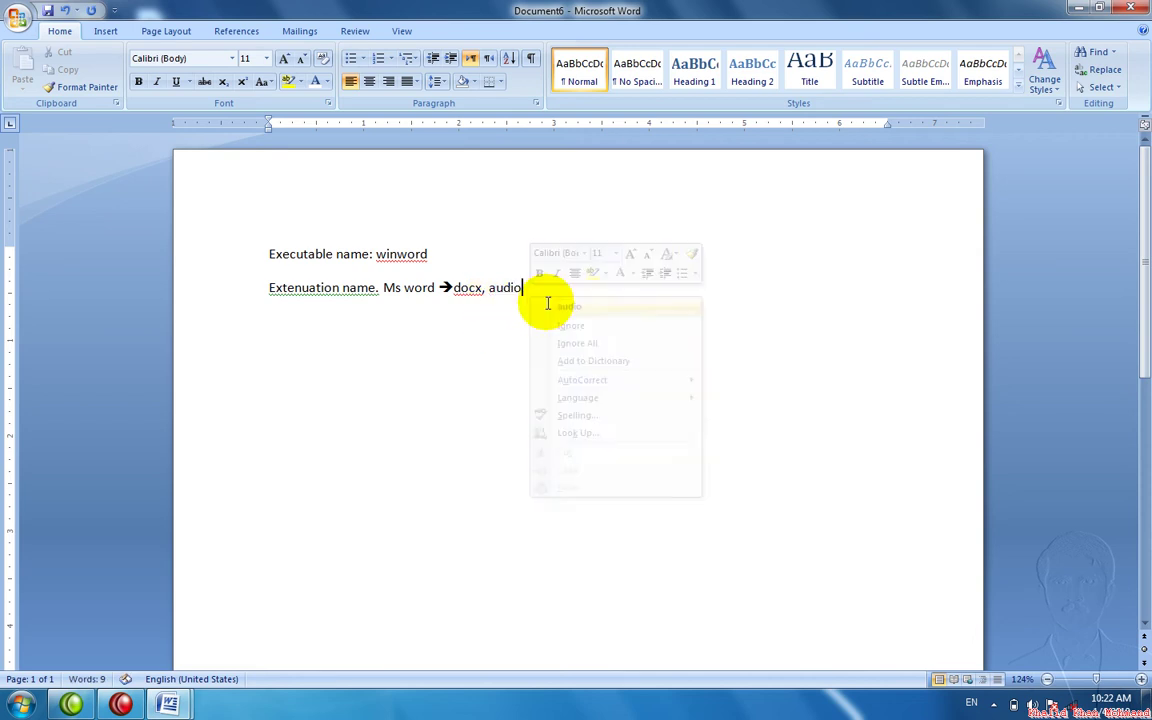
text(>)
text(mp)
text(3)
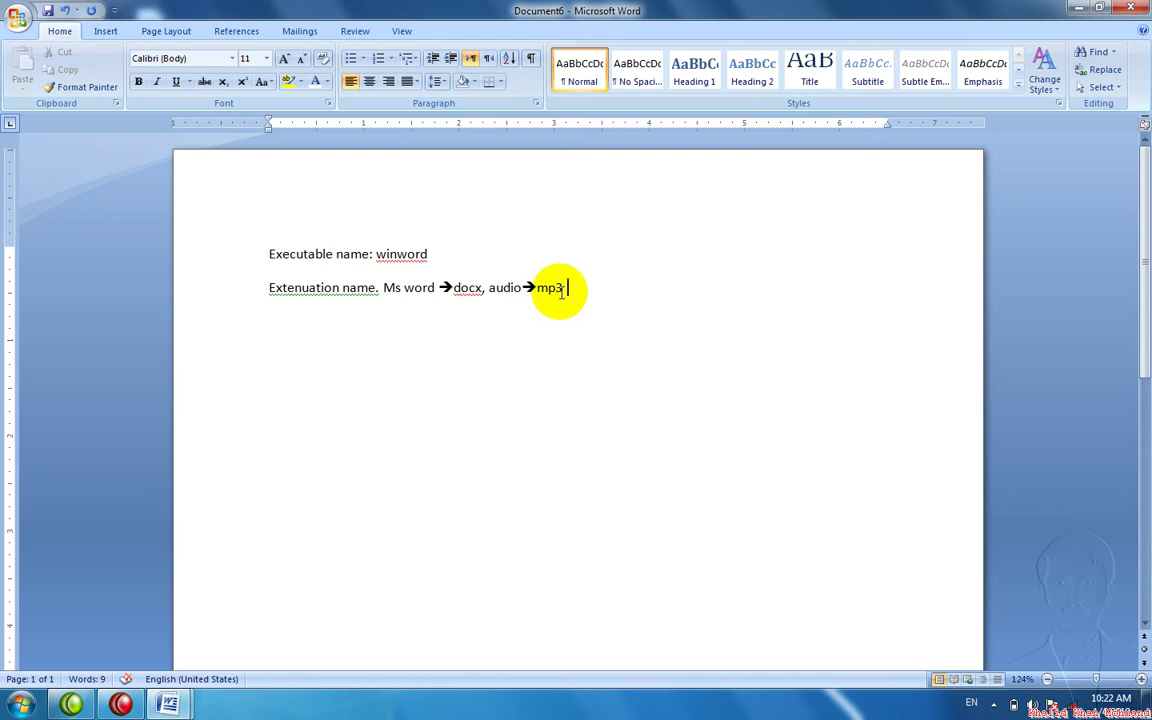
Step: Add 'Picture==>jpg' and insert dots so the entries read .jpg and .mp3
text(Picture)
text(==>)
text(g)
text(pe)
text(g)
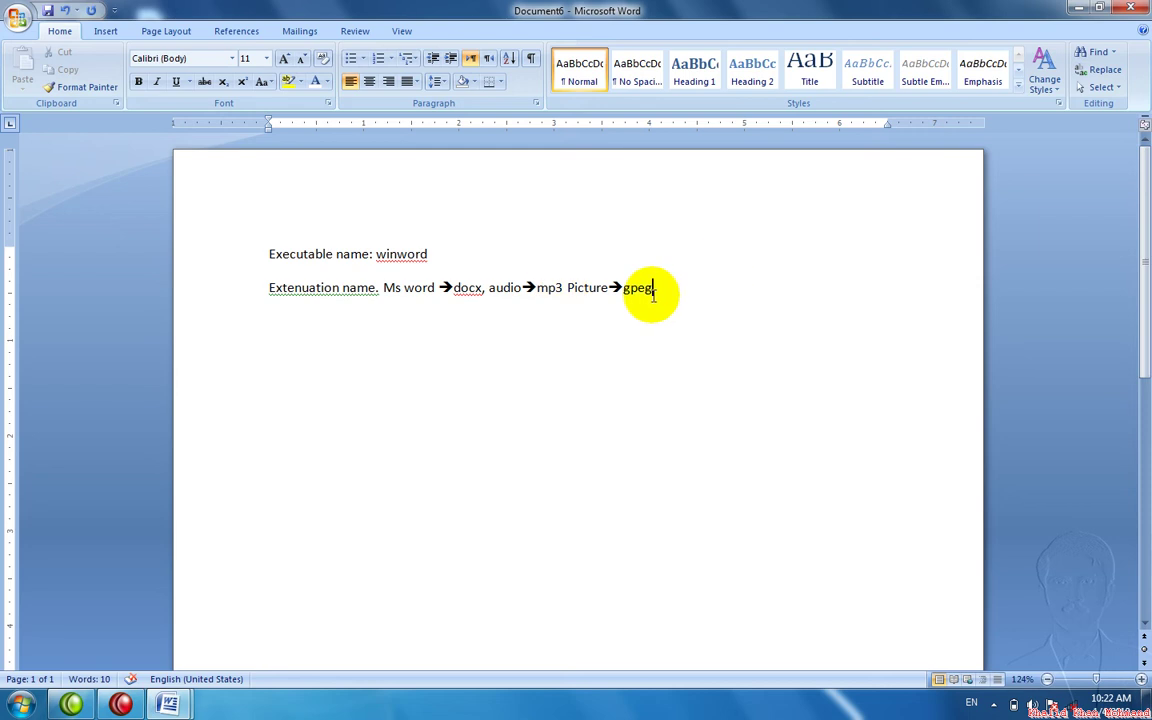
key(BackSpace)
key(BackSpace)
key(BackSpace)
key(BackSpace)
text(jpg)
key(Left)
key(Left)
key(Left)
text(.)
key(Left)
key(Left)
key(Left)
key(Left)
key(Left)
key(Left)
key(Left)
key(Left)
key(Left)
key(Left)
key(Left)
key(Left)
text(.)
key(Left)
key(Left)
key(Left)
key(Left)
key(Left)
key(Left)
key(Left)
key(Left)
key(Left)
key(Left)
key(Left)
key(Left)
text(.)
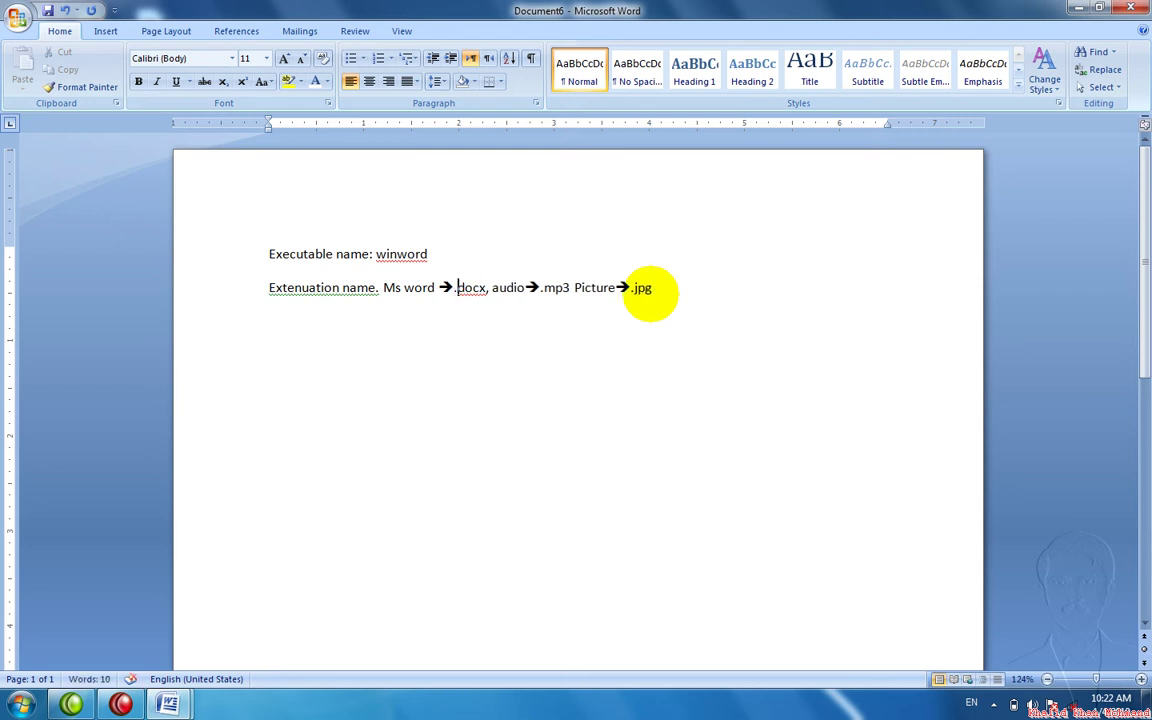
Step: Insert 'Excel==>xlsx' after .docx, then bring up the Office button menu
key(Right)
key(Right)
key(Right)
key(Right)
key(Left)
key(Left)
key(BackSpace)
text(xlsx)
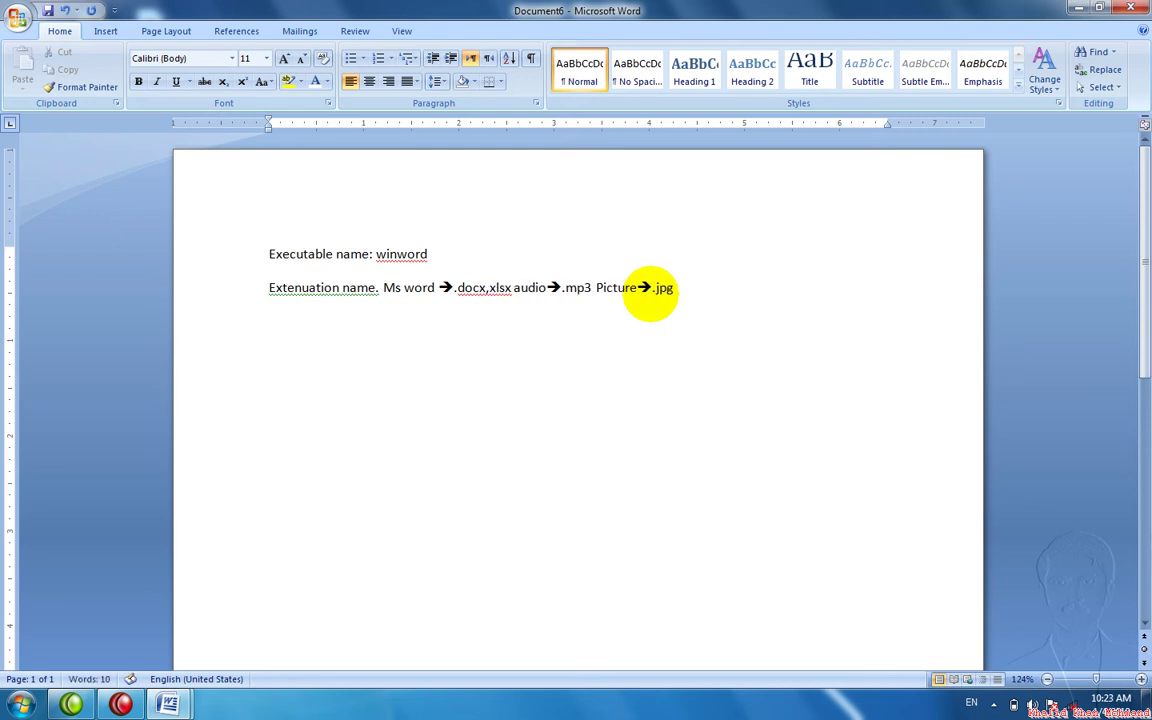
key(Left)
key(Left)
key(Left)
text(Excel)
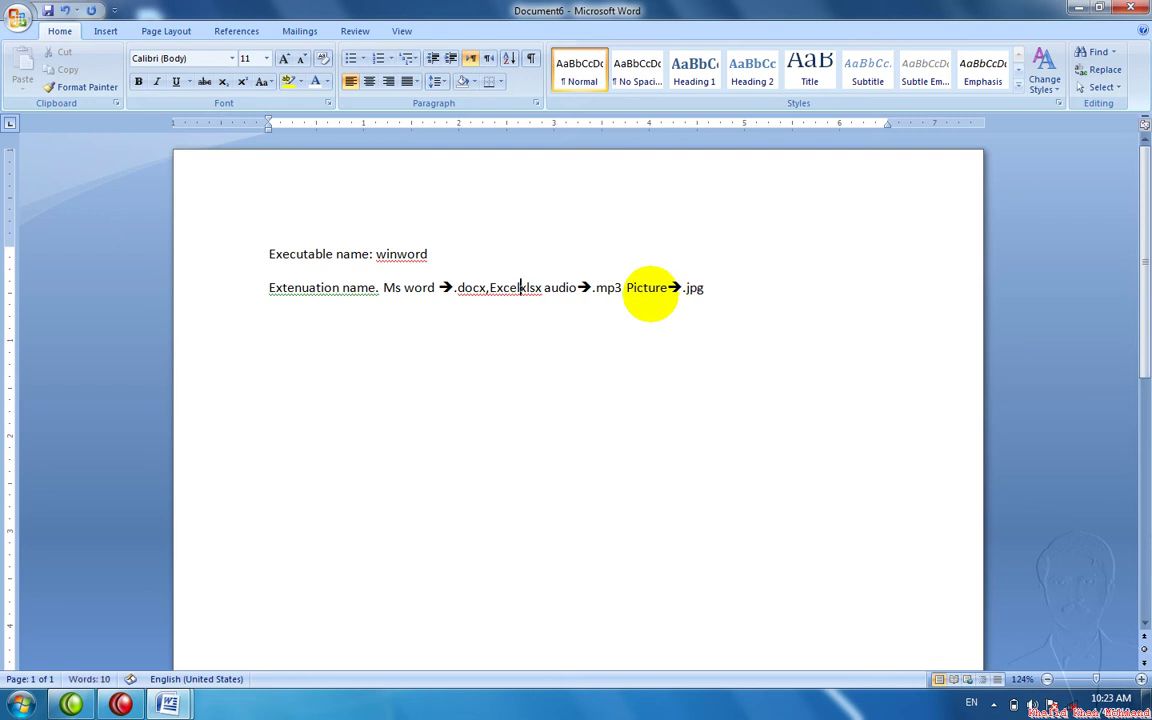
text(==>)
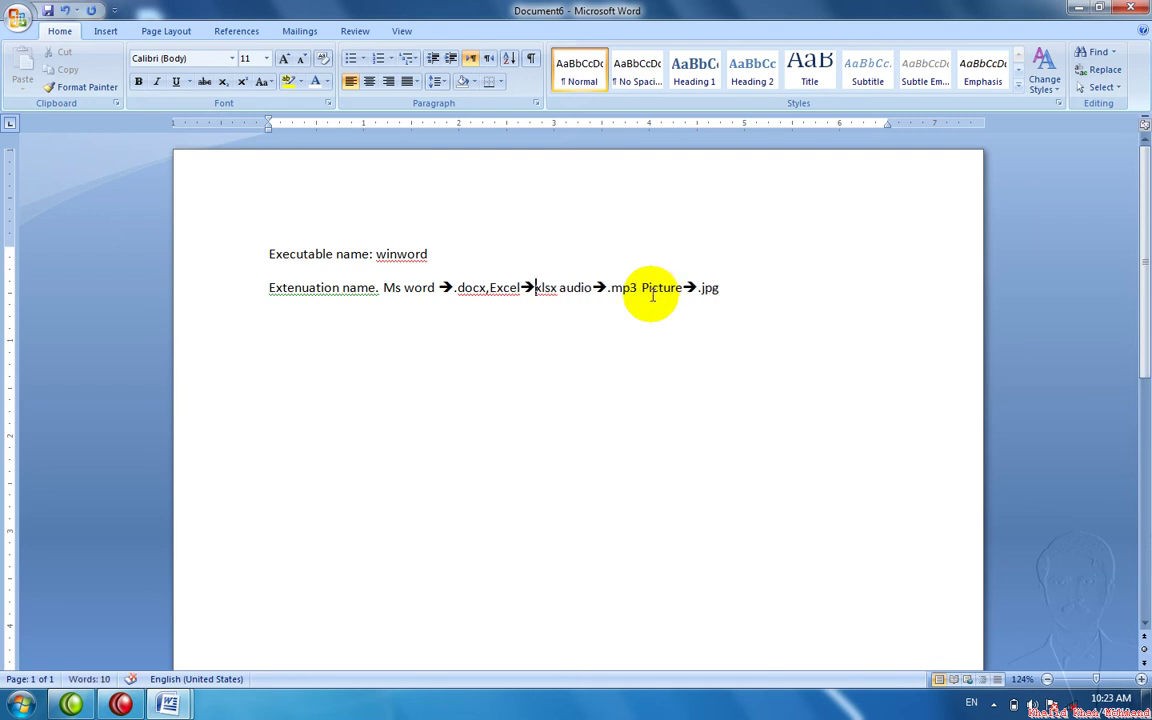
click(22, 18)
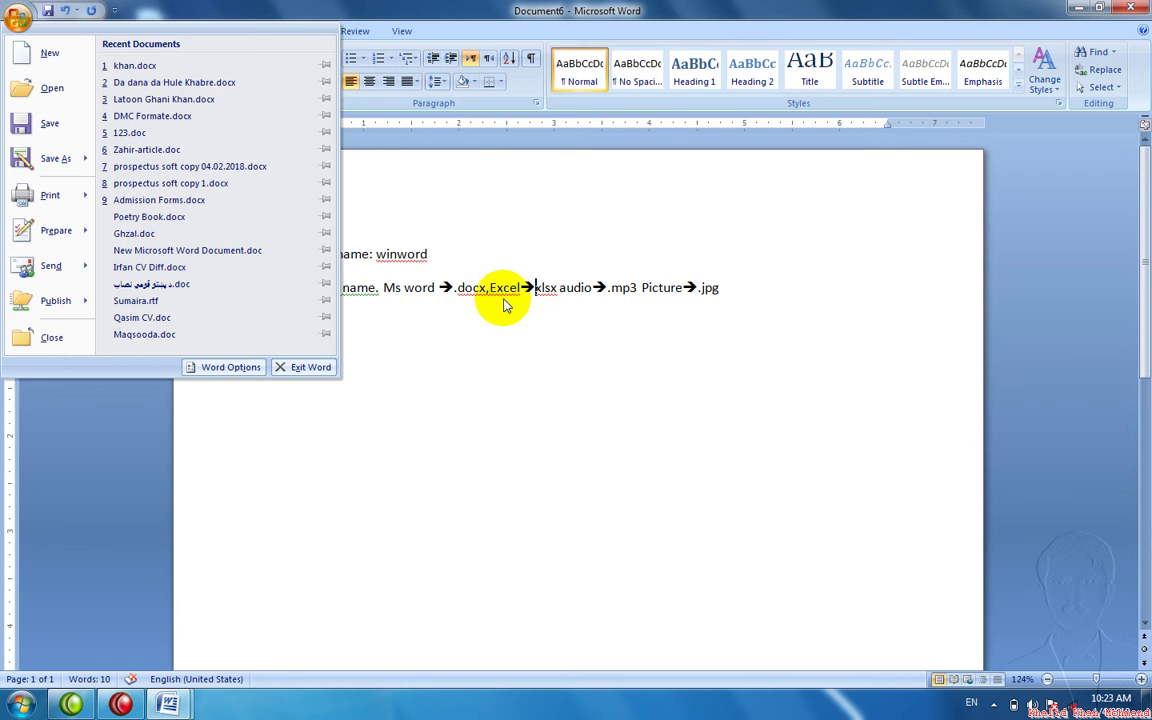
Step: In Save As, change the file name to 'Ms office Button Class'
click(60, 160)
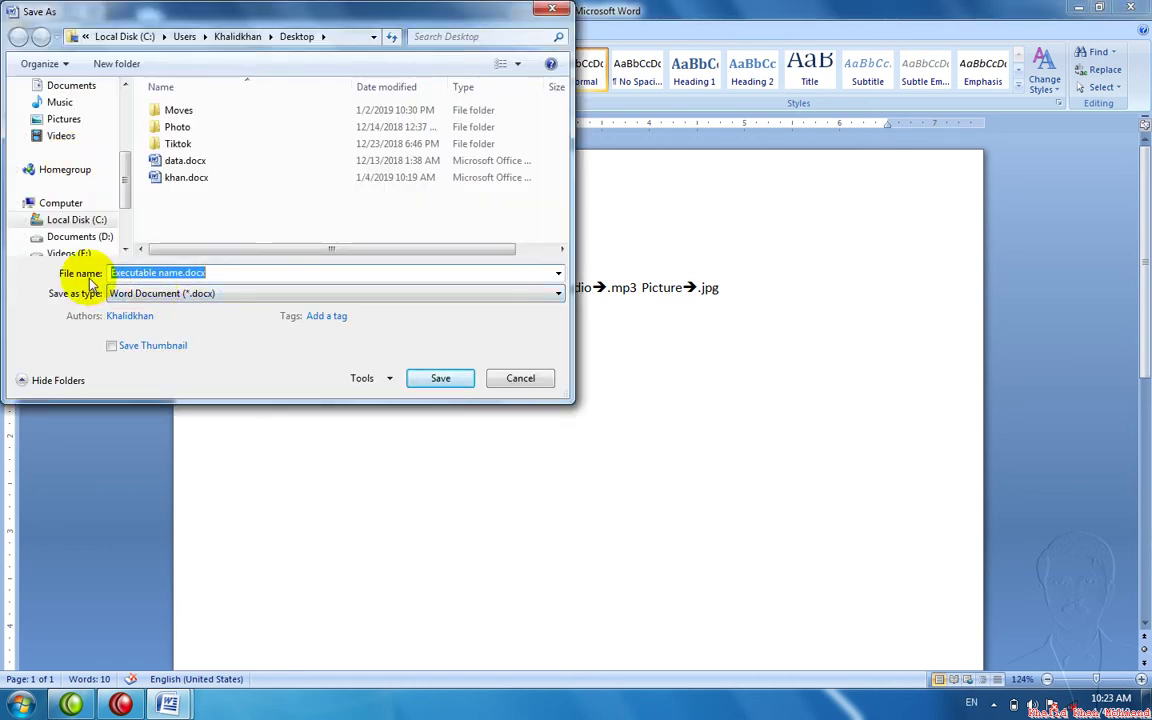
click(168, 273)
double_click(160, 272)
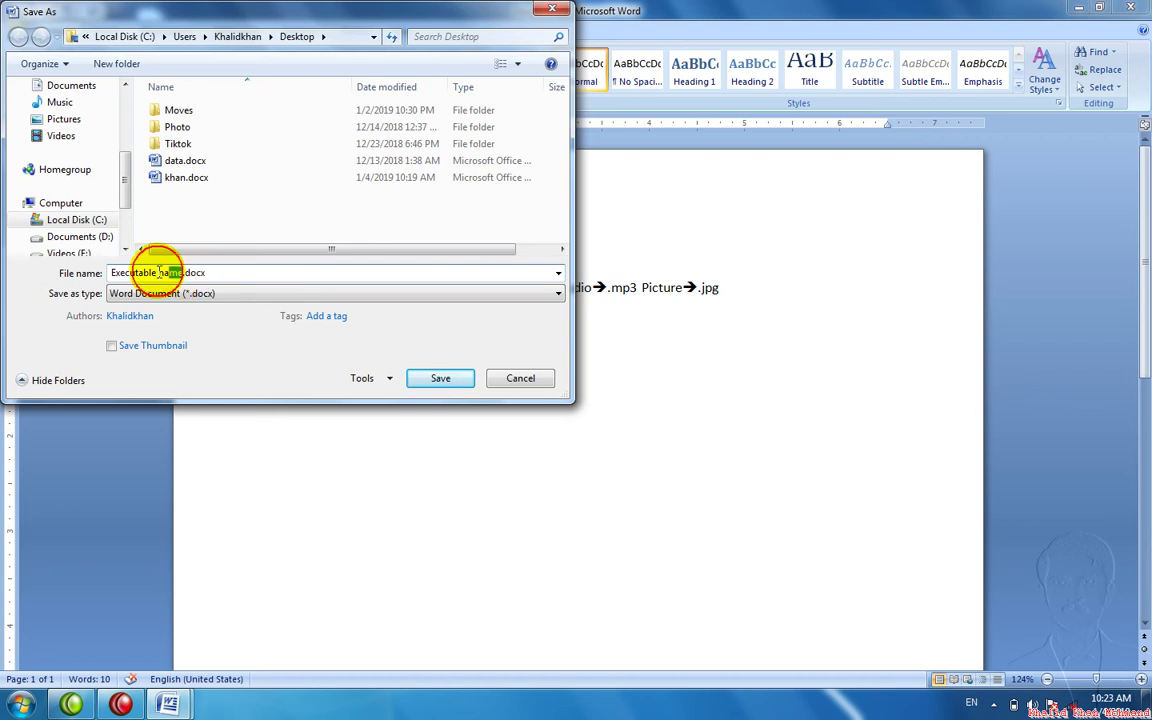
click(70, 257)
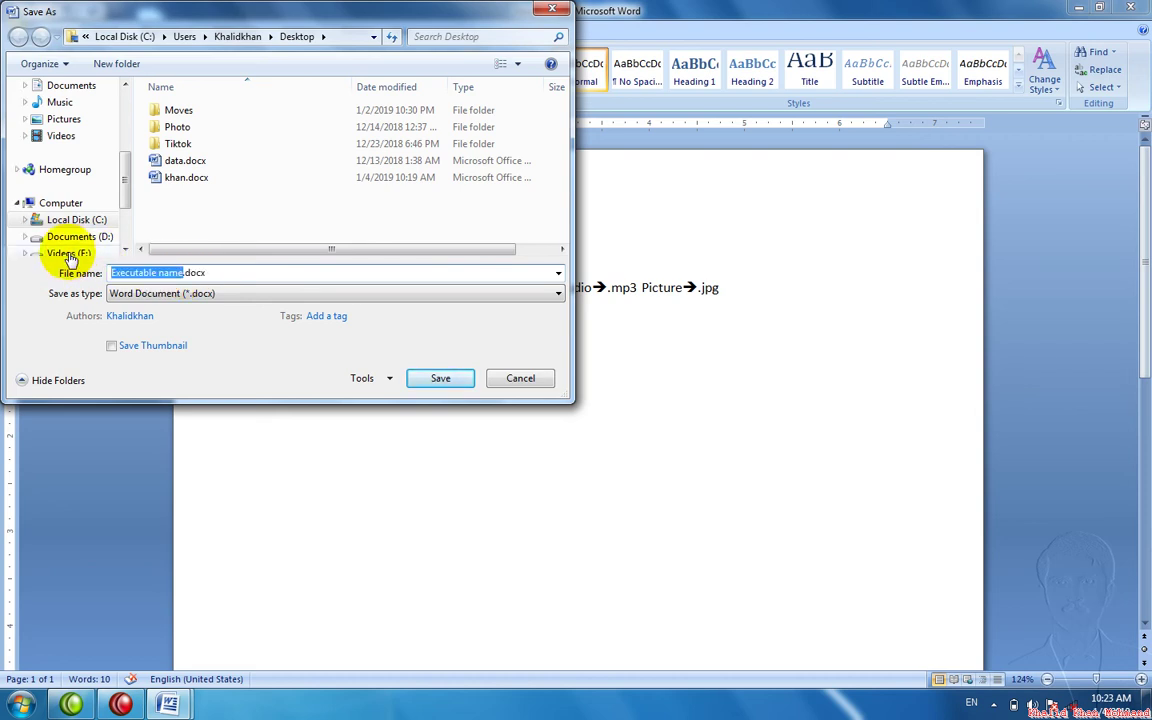
text(Ms office Butto)
key(BackSpace)
text(on Class)
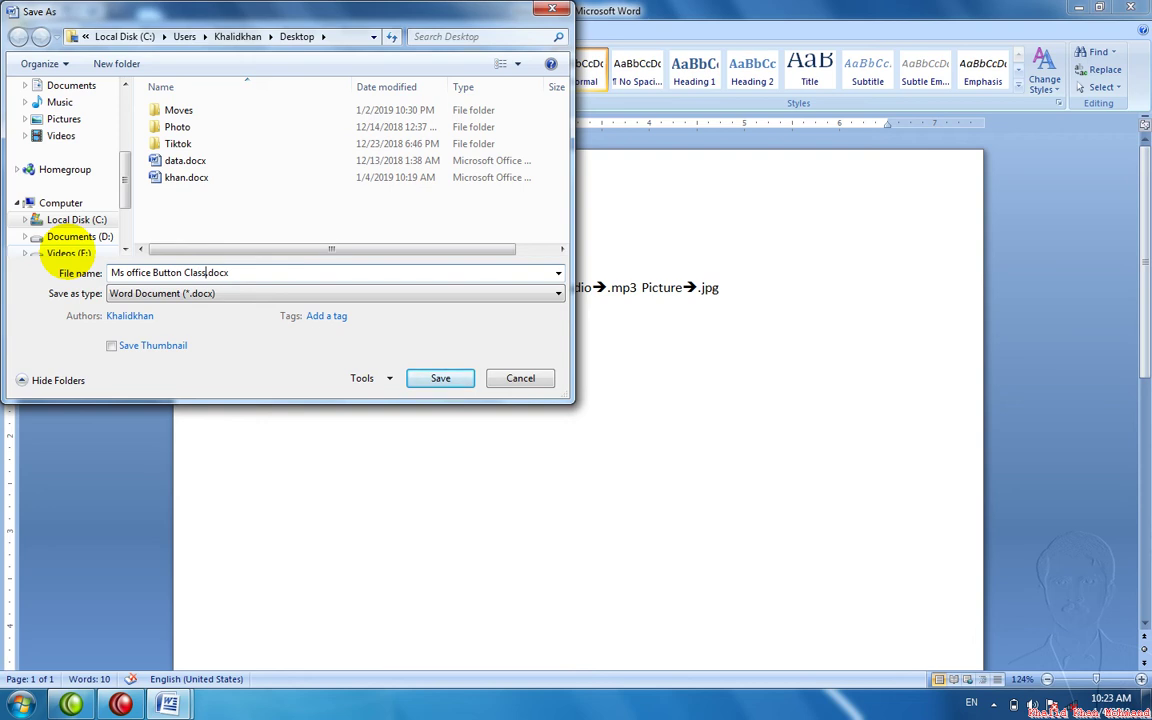
Step: Set the save type to Word 97-2003 Document (*.doc) and reposition the dialog
click(120, 300)
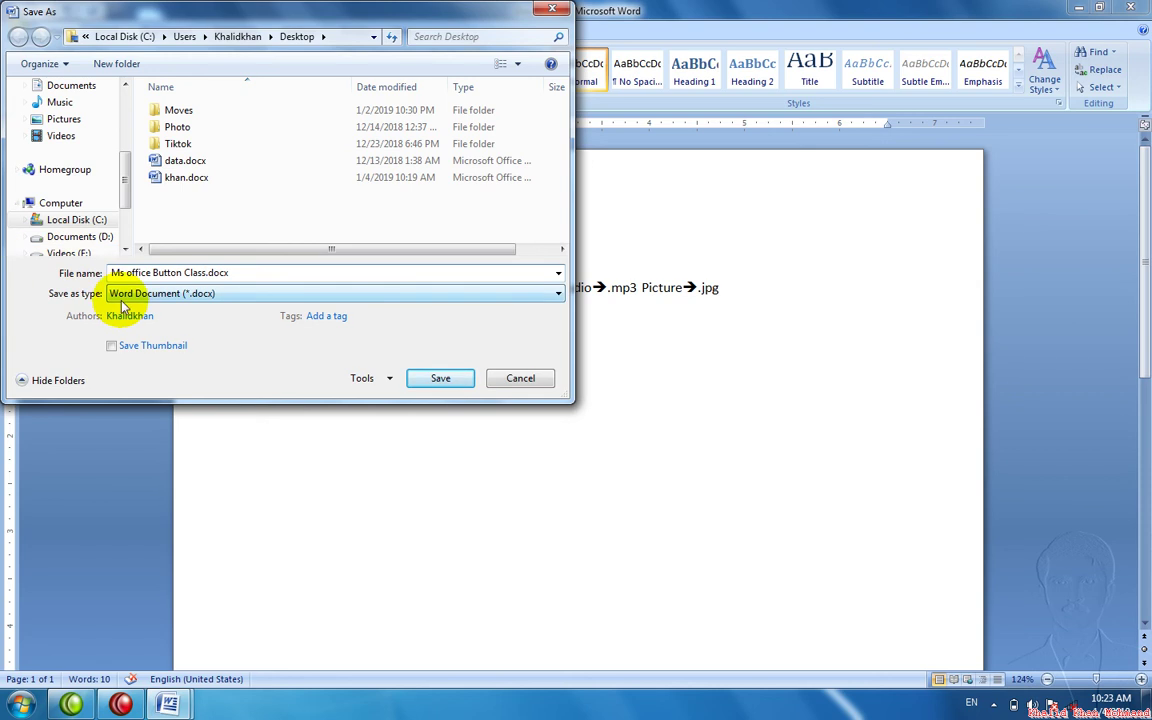
click(127, 303)
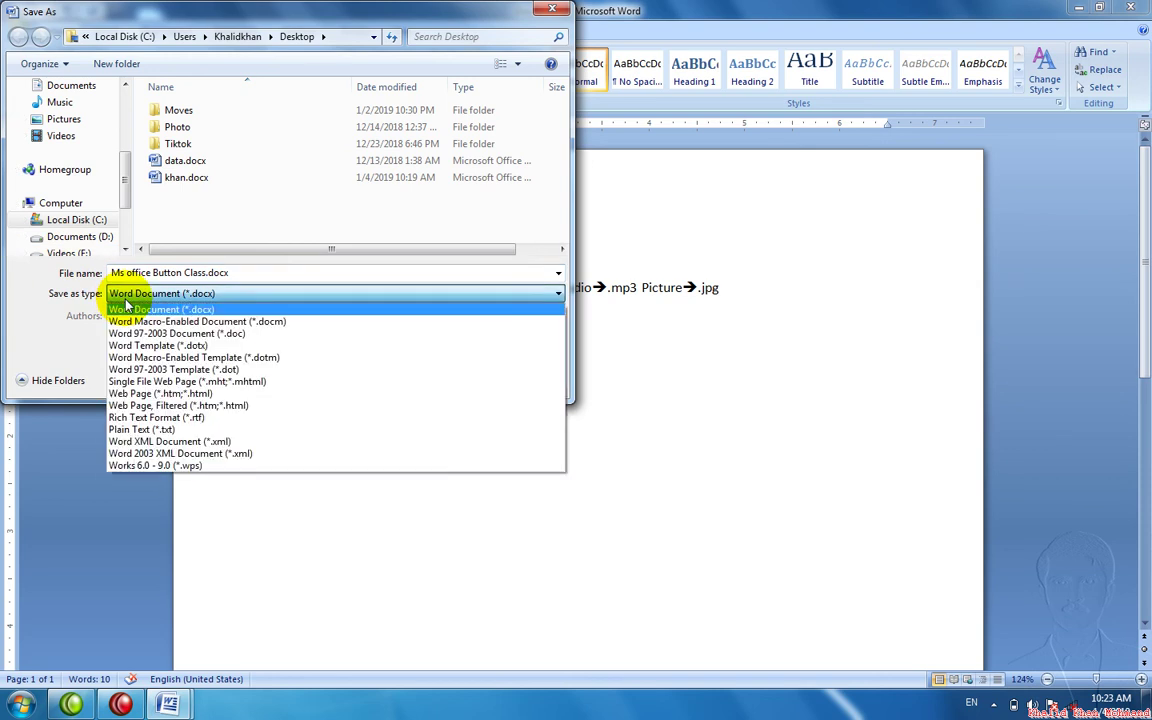
click(135, 335)
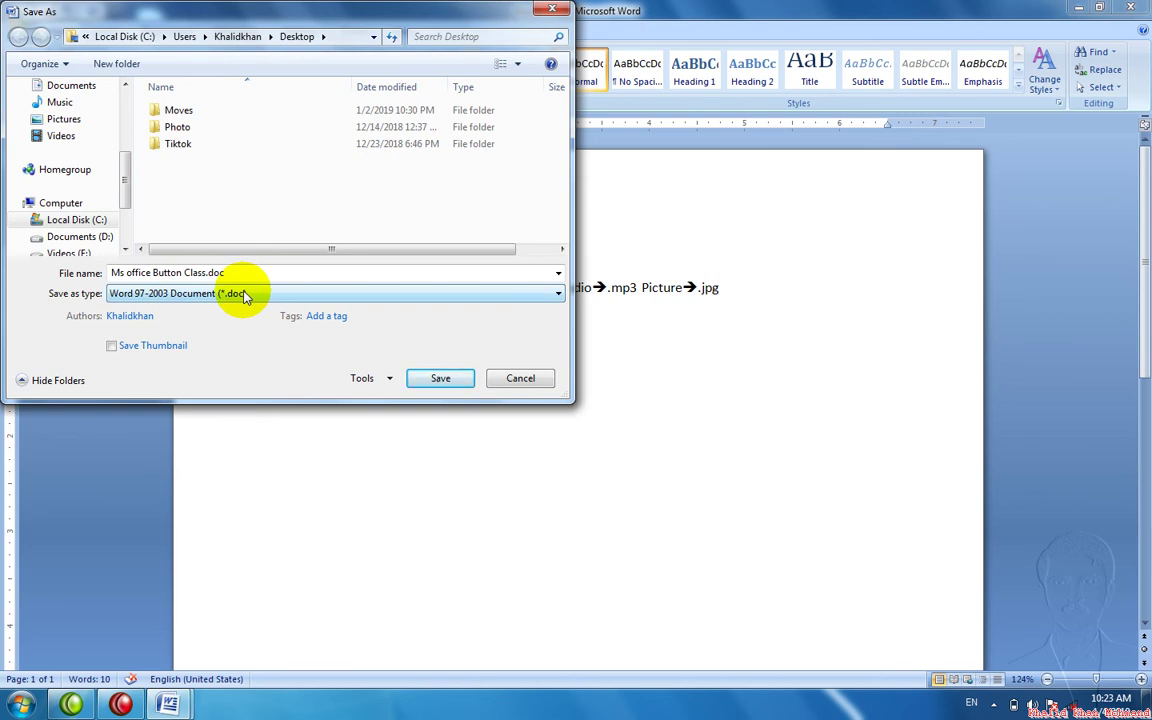
mouse_move(312, 18)
mouse_down()
mouse_move(410, 160)
mouse_move(476, 352)
mouse_up()
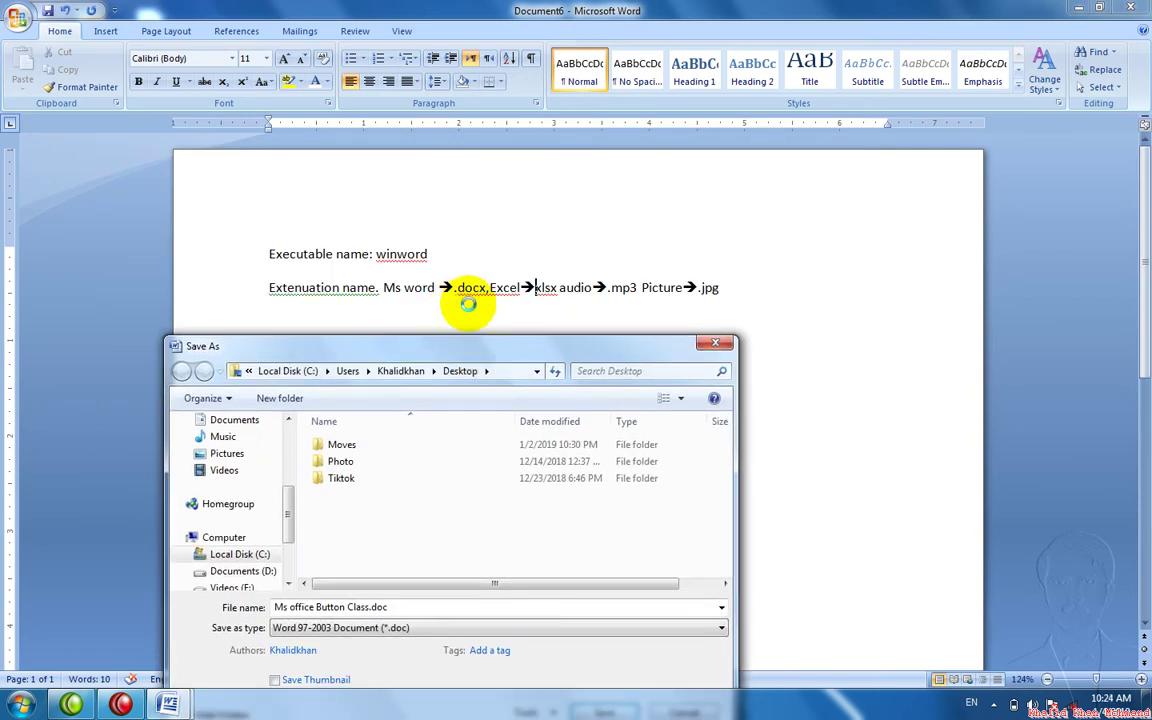
drag(470, 346, 470, 292)
Step: Cancel Save As, select khan.docx and data.docx on the desktop, then return to Document6
click(400, 552)
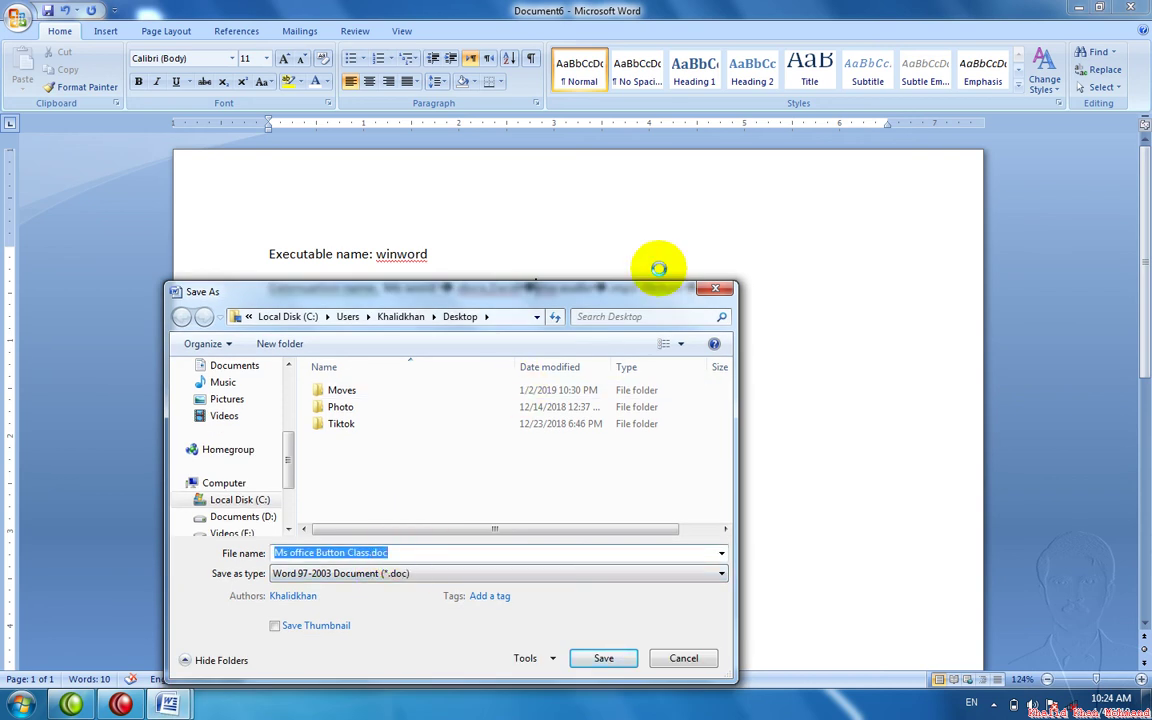
click(718, 289)
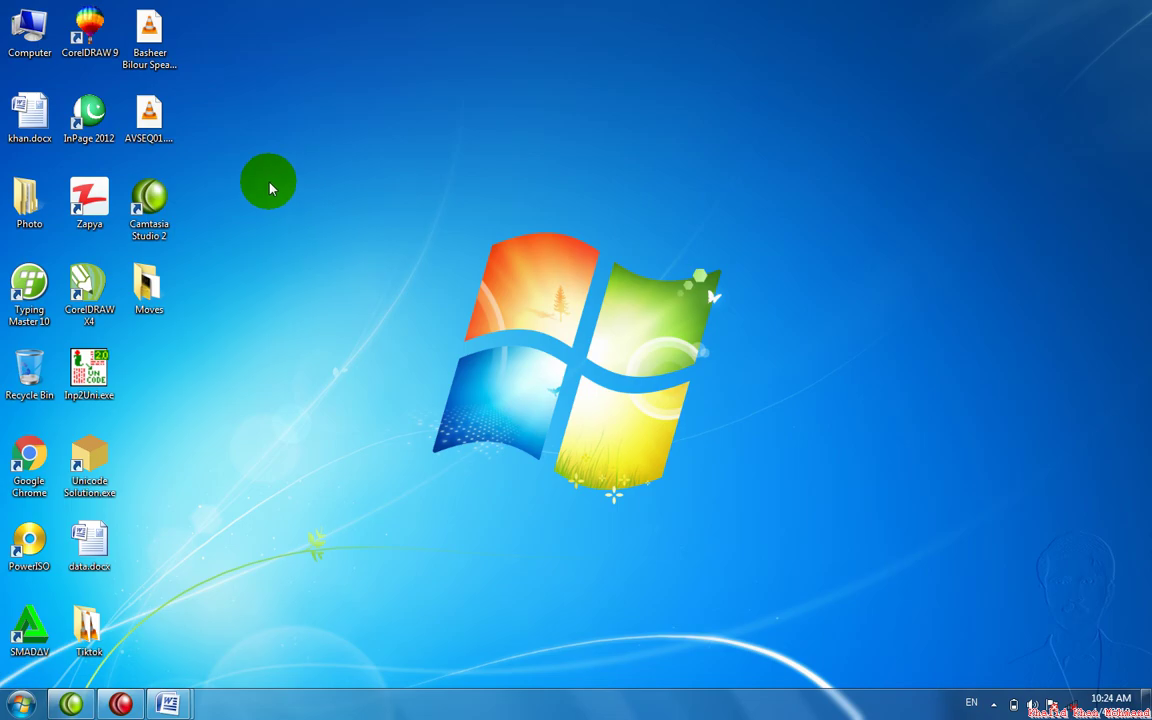
click(150, 122)
click(30, 140)
double_click(30, 143)
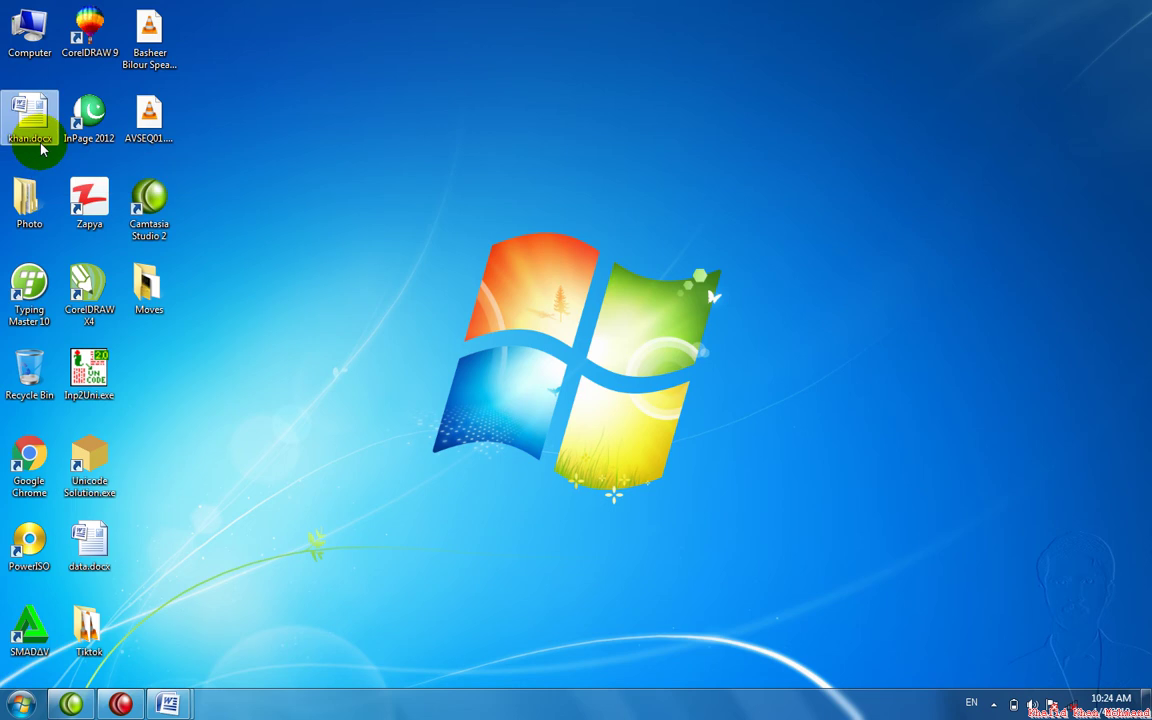
click(98, 572)
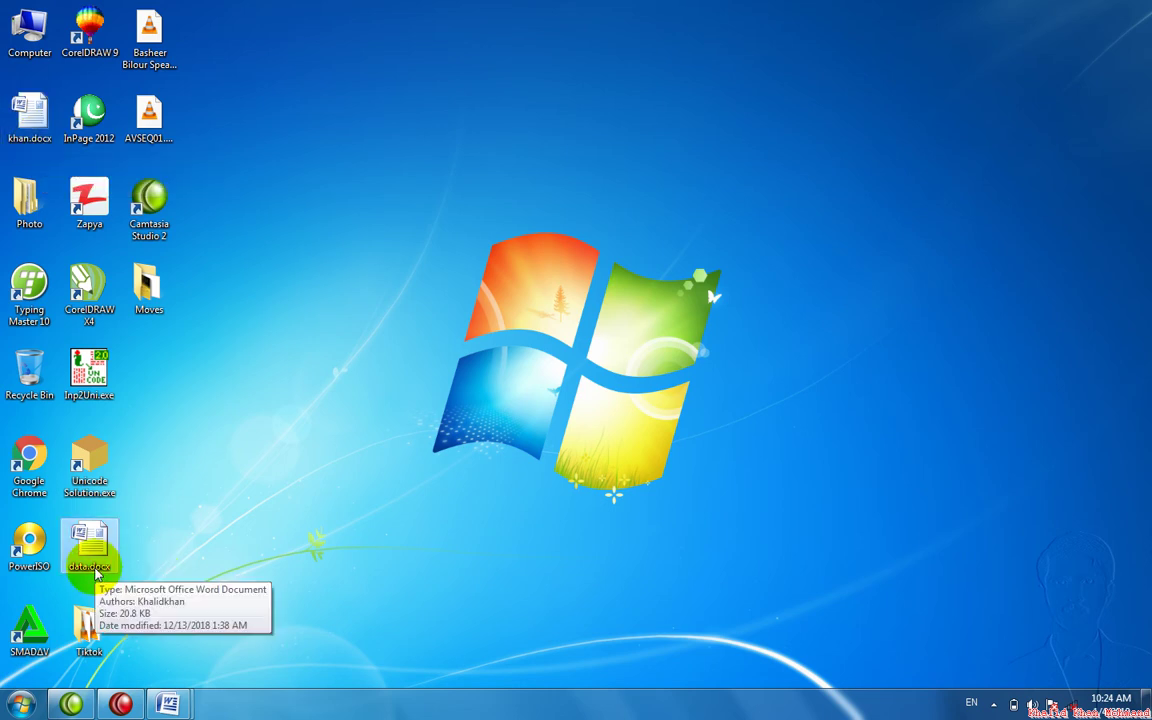
mouse_move(168, 703)
click(228, 612)
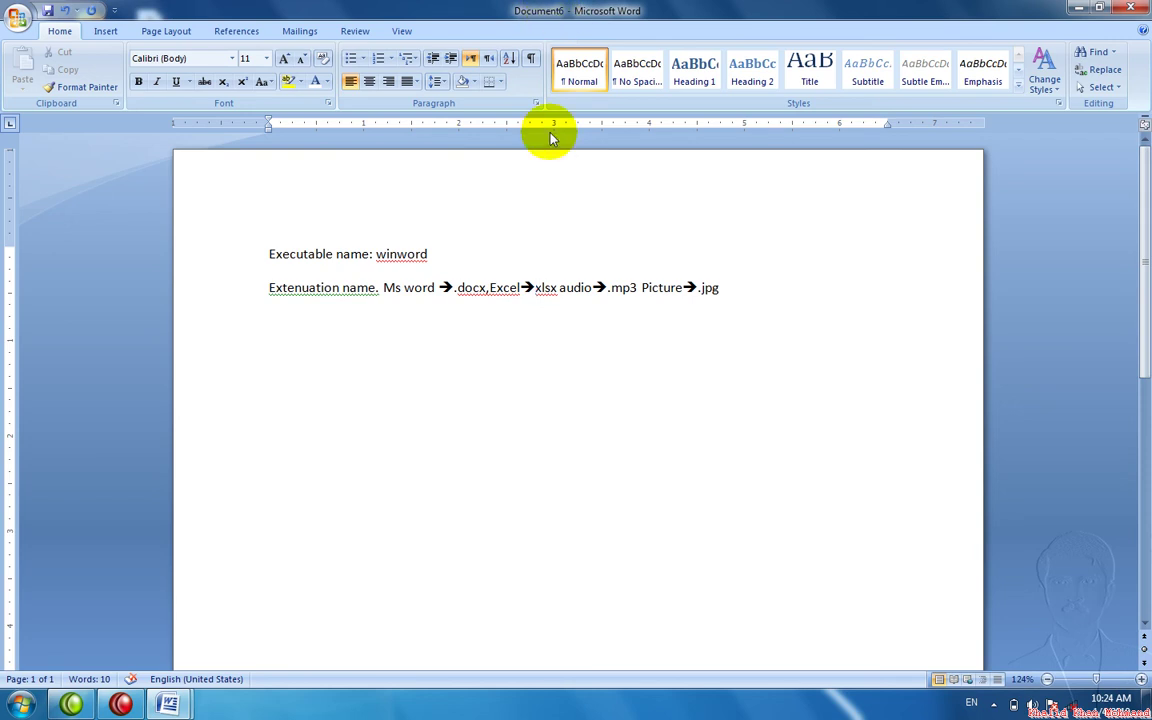
Step: Switch to the khan.docx window from the taskbar's Word button
mouse_move(170, 705)
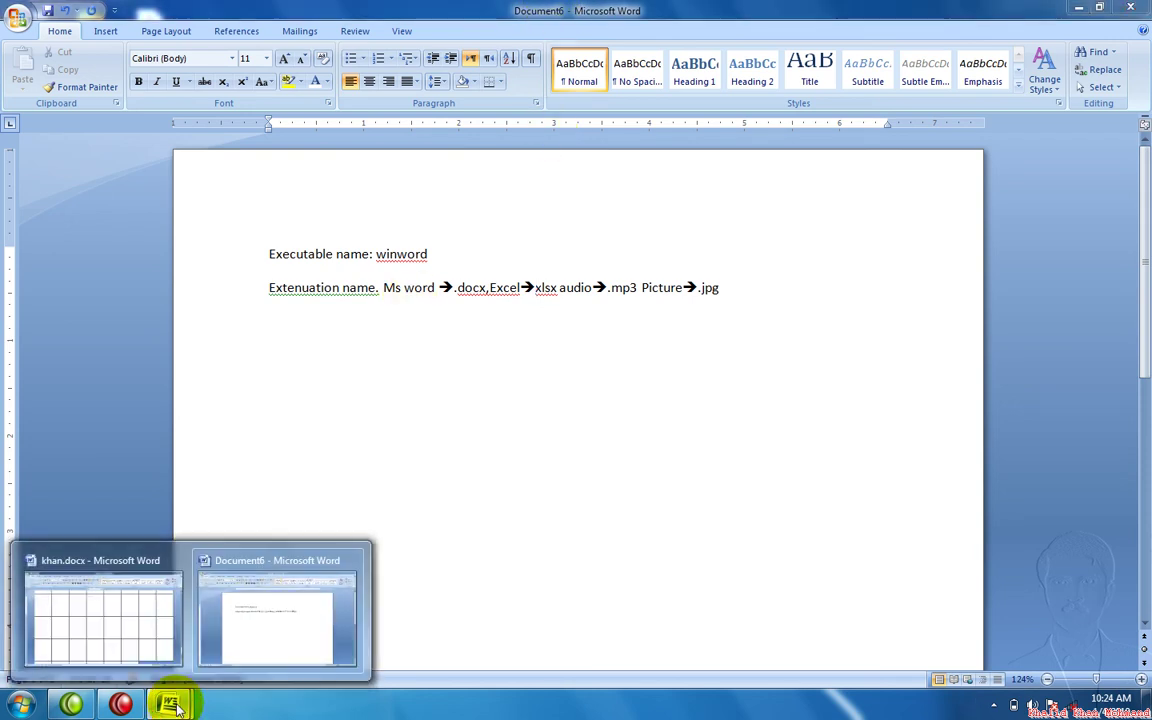
click(123, 620)
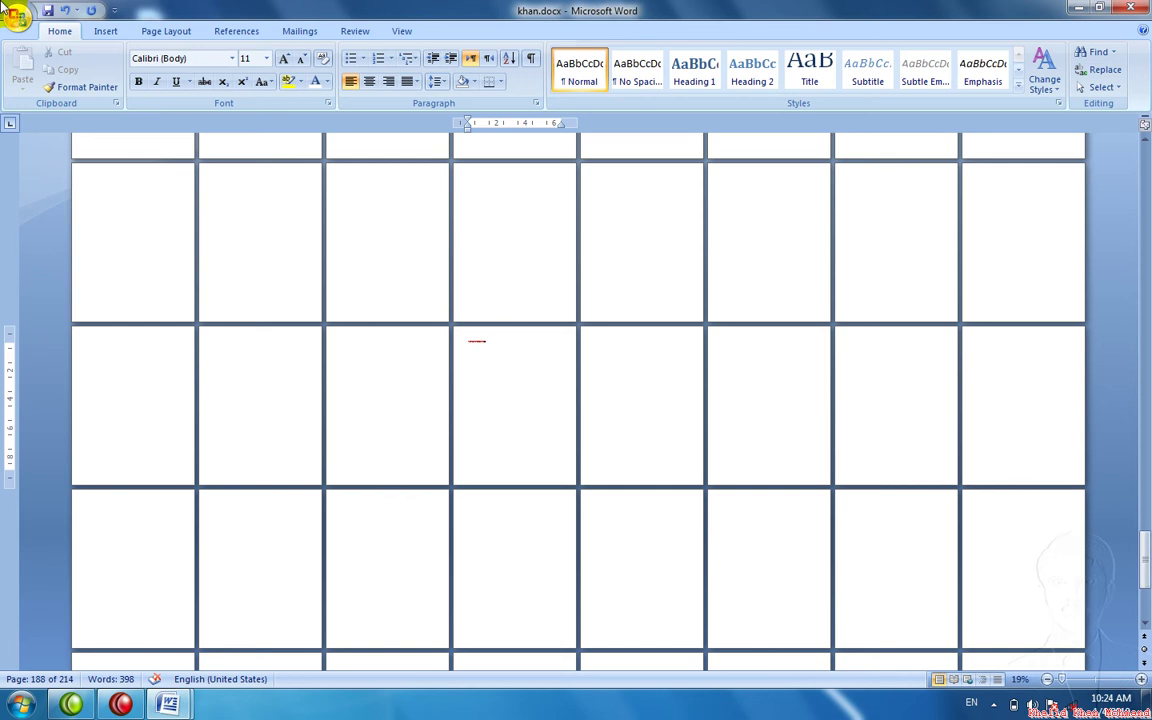
click(14, 16)
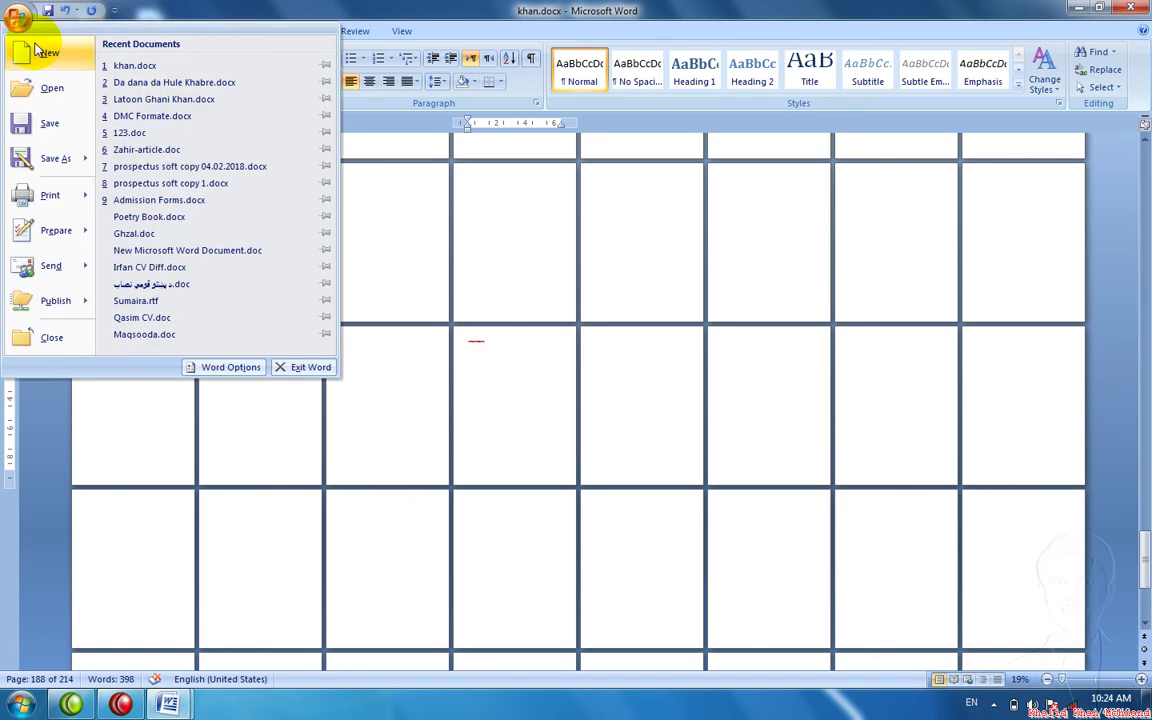
mouse_move(53, 194)
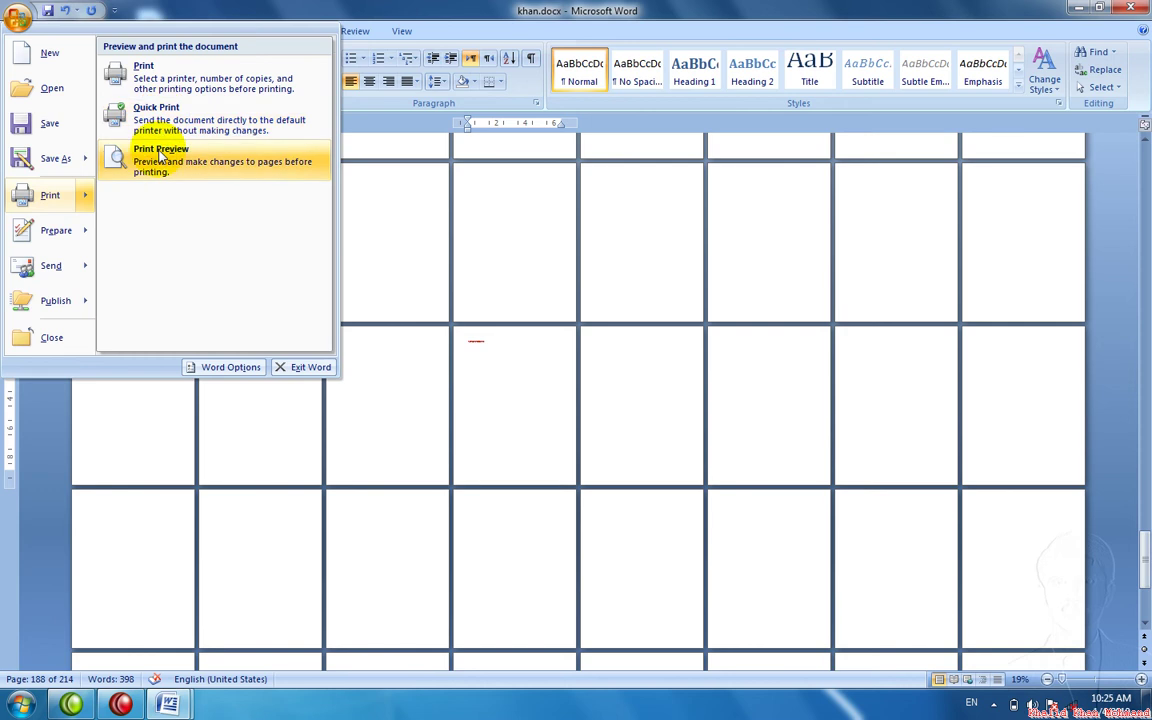
click(160, 155)
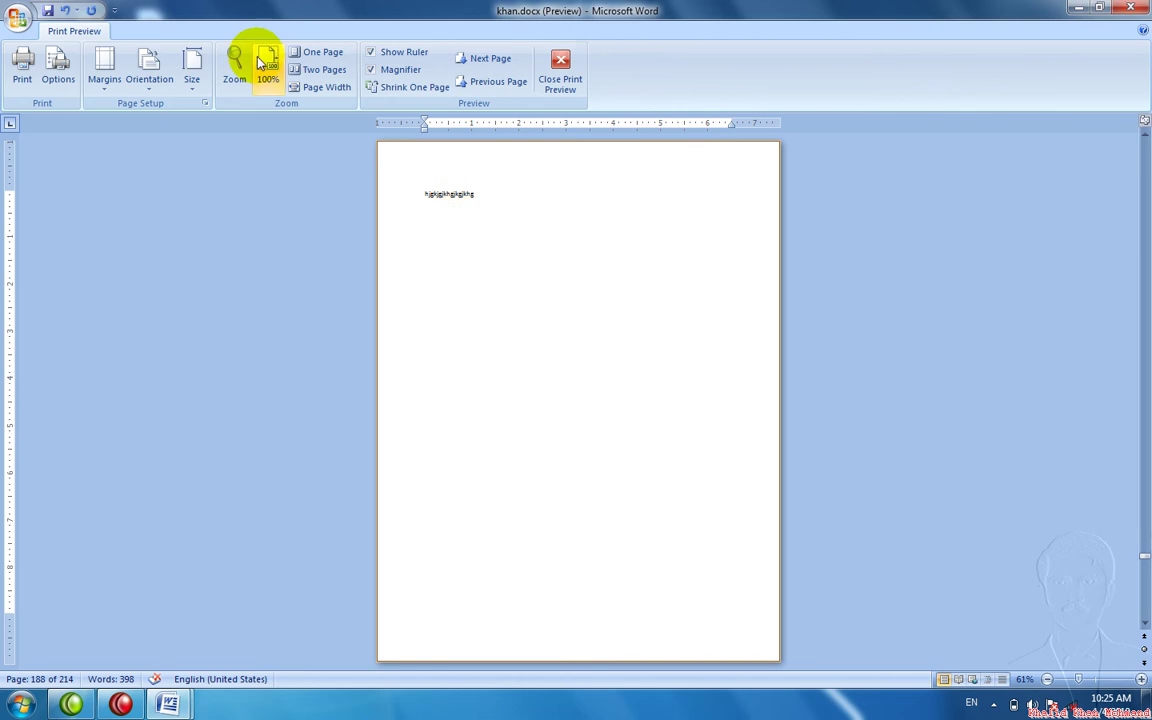
click(306, 69)
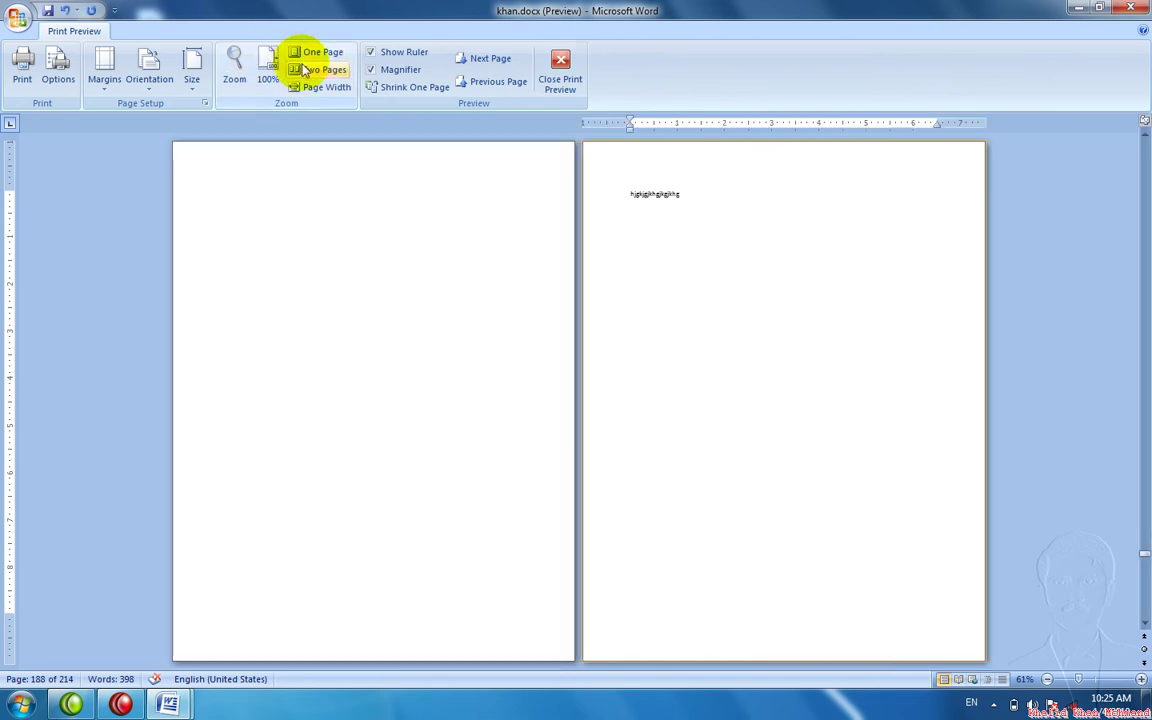
click(308, 52)
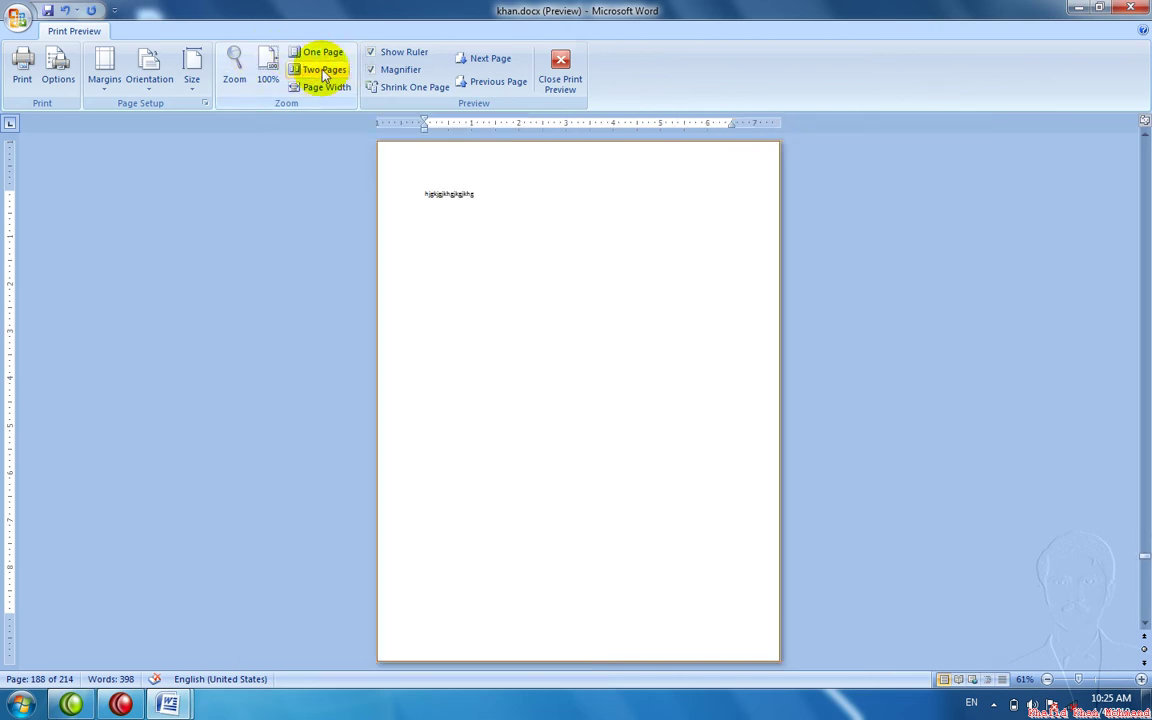
click(228, 66)
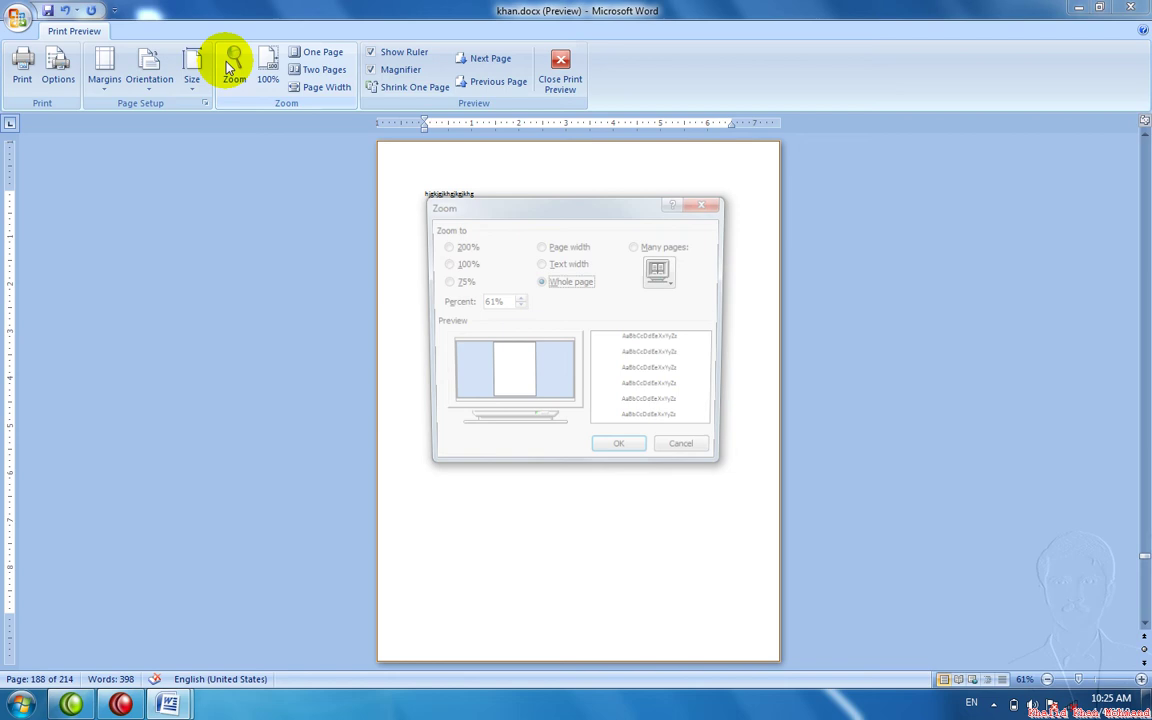
click(447, 282)
click(620, 456)
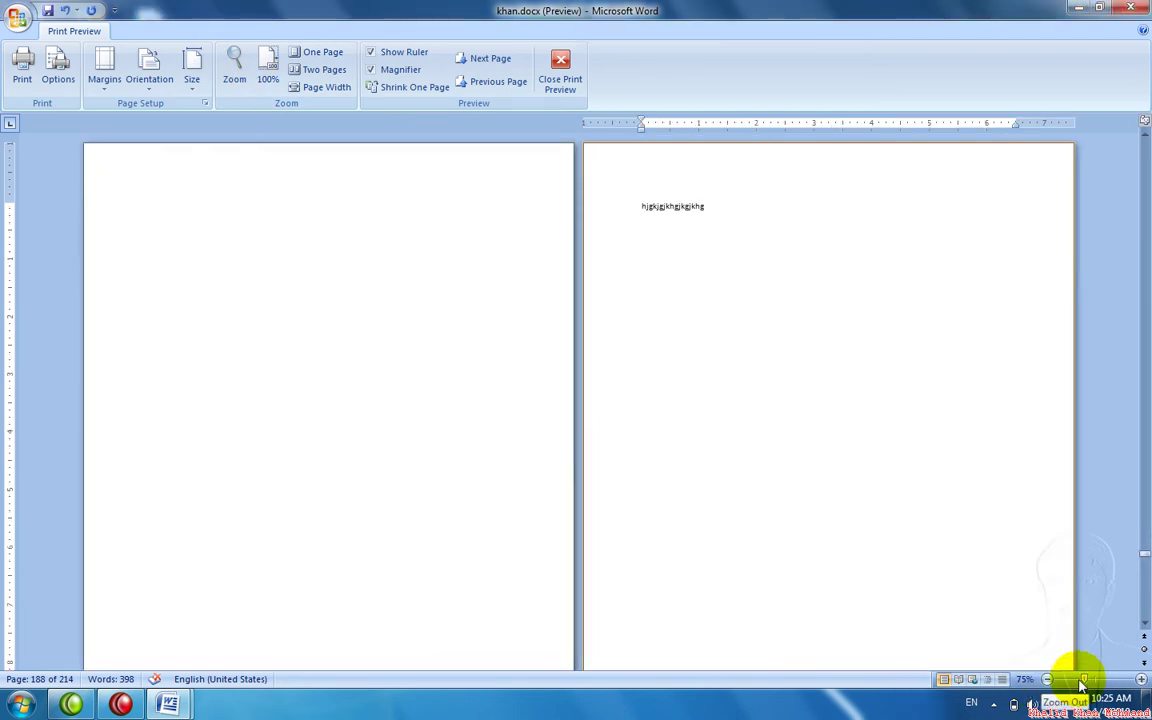
mouse_move(1083, 680)
mouse_down()
mouse_move(1071, 680)
mouse_move(1091, 680)
mouse_up()
click(559, 58)
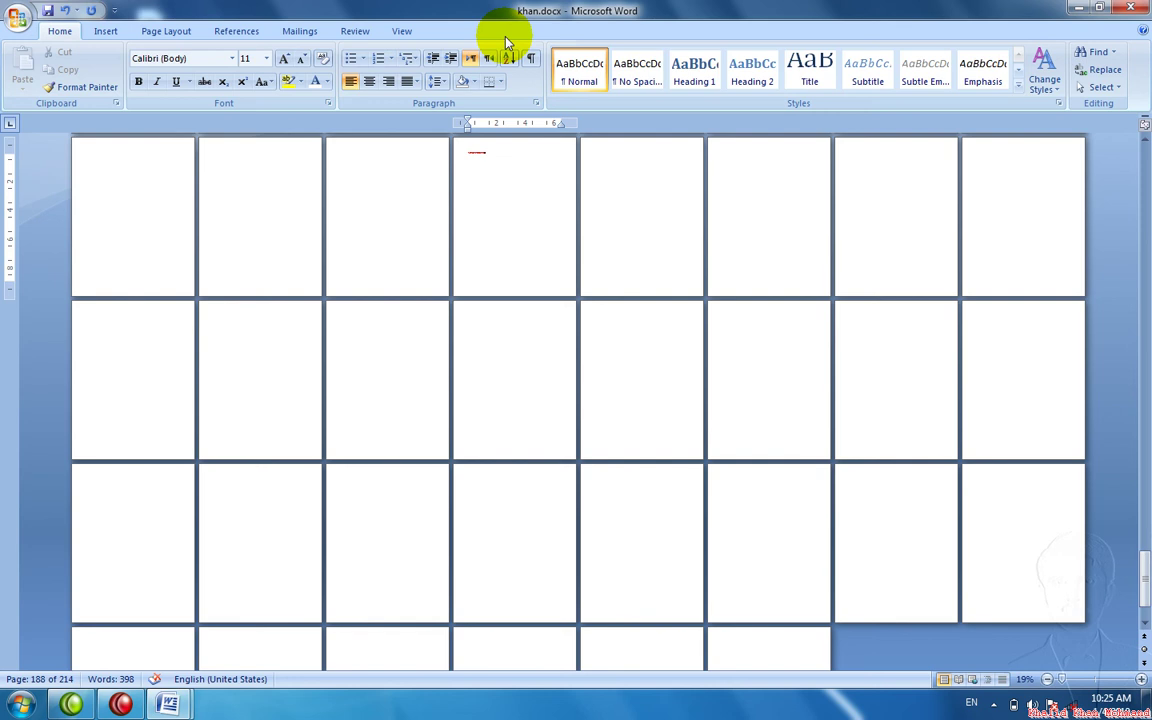
key(ctrl+p)
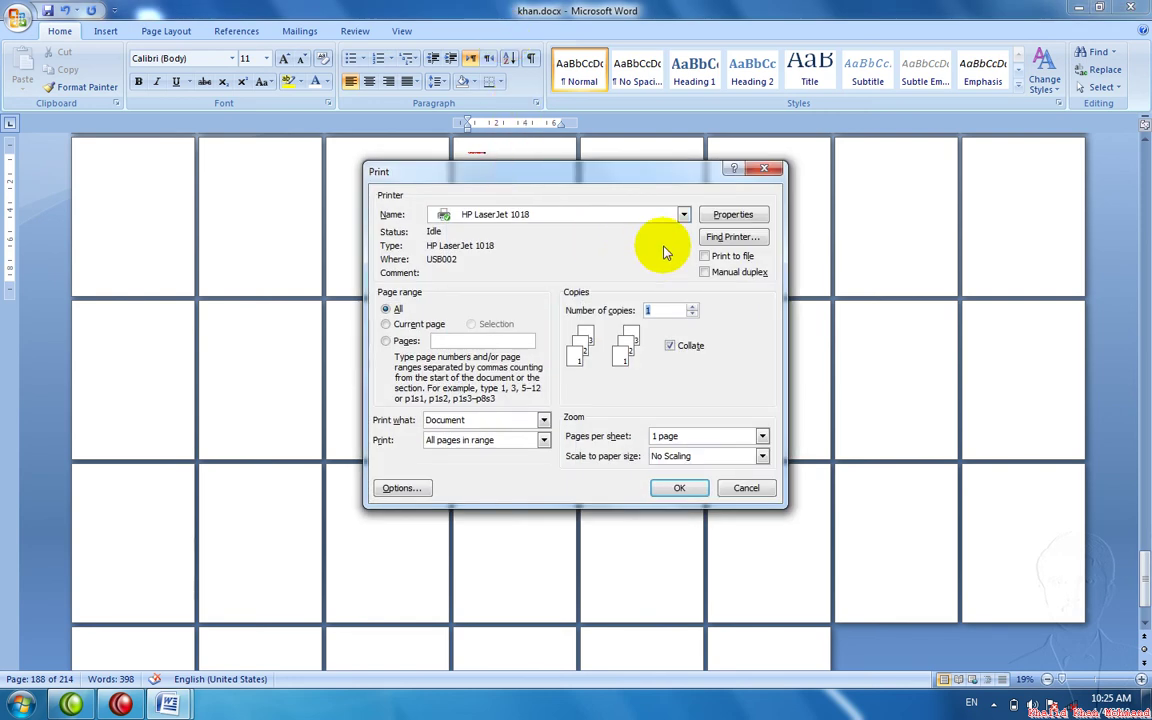
click(684, 214)
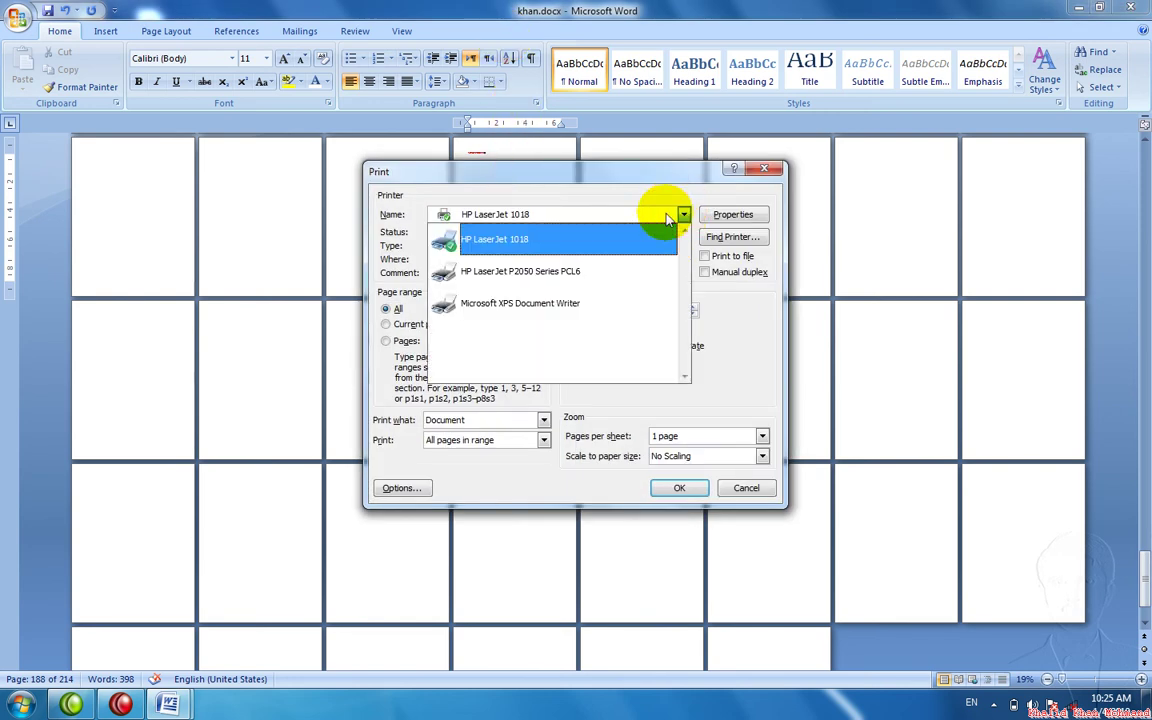
click(515, 268)
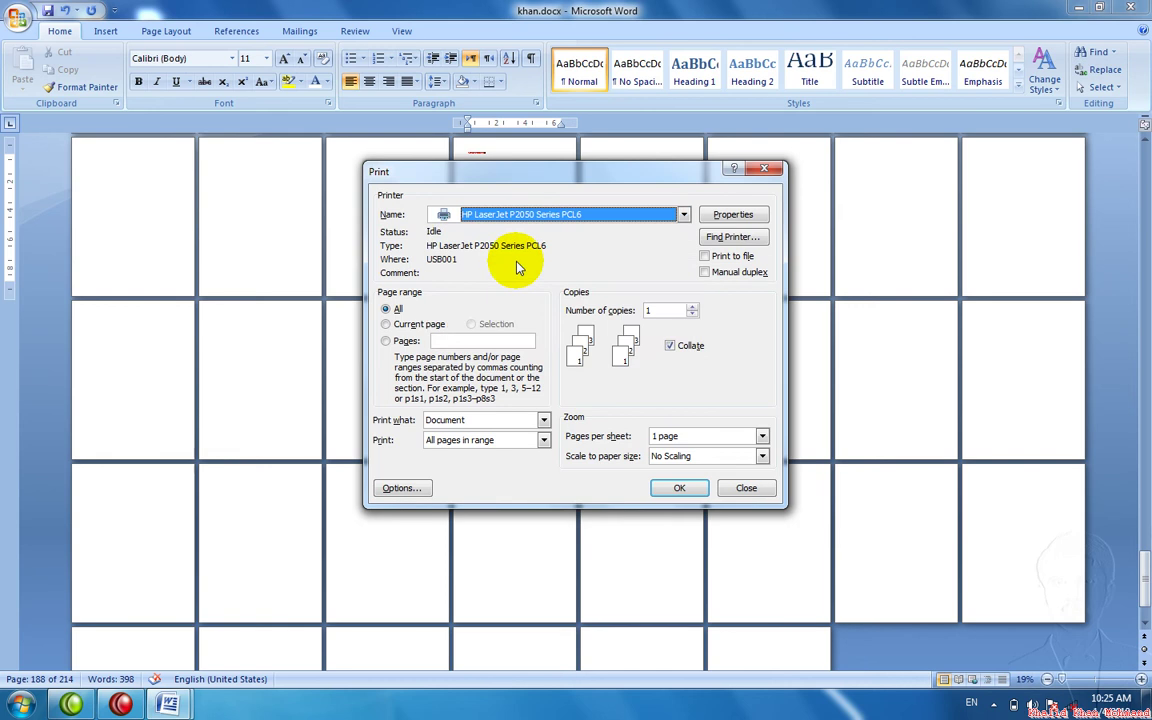
click(556, 220)
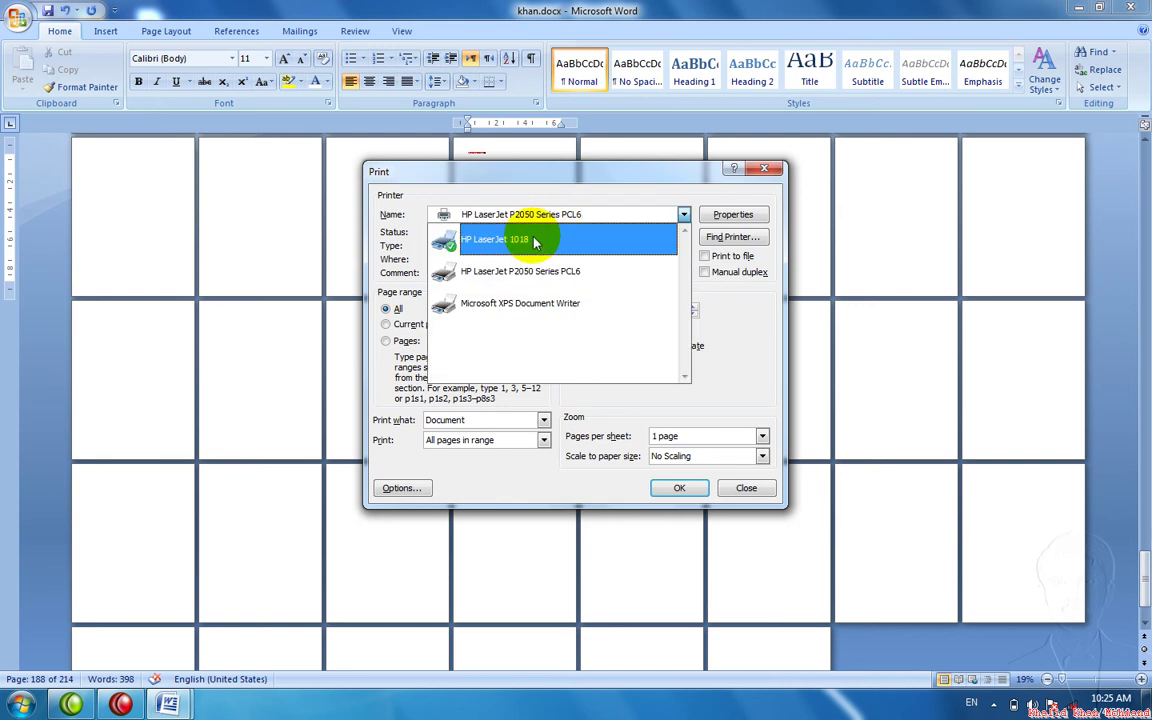
click(535, 242)
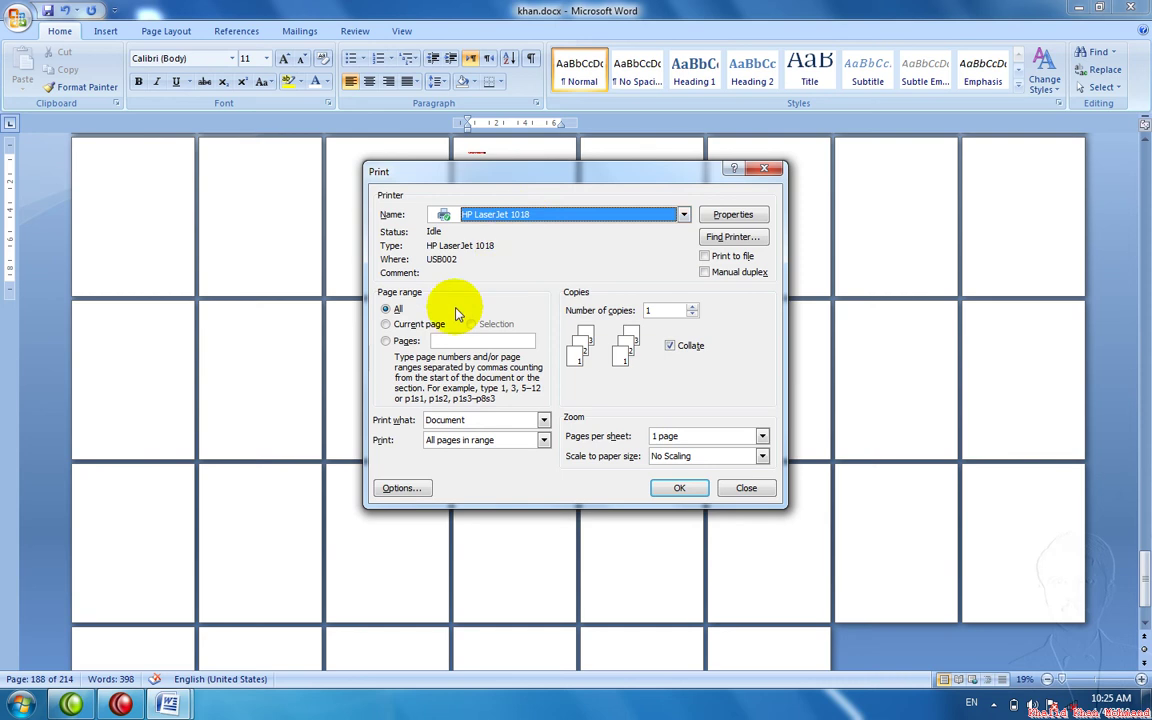
click(429, 332)
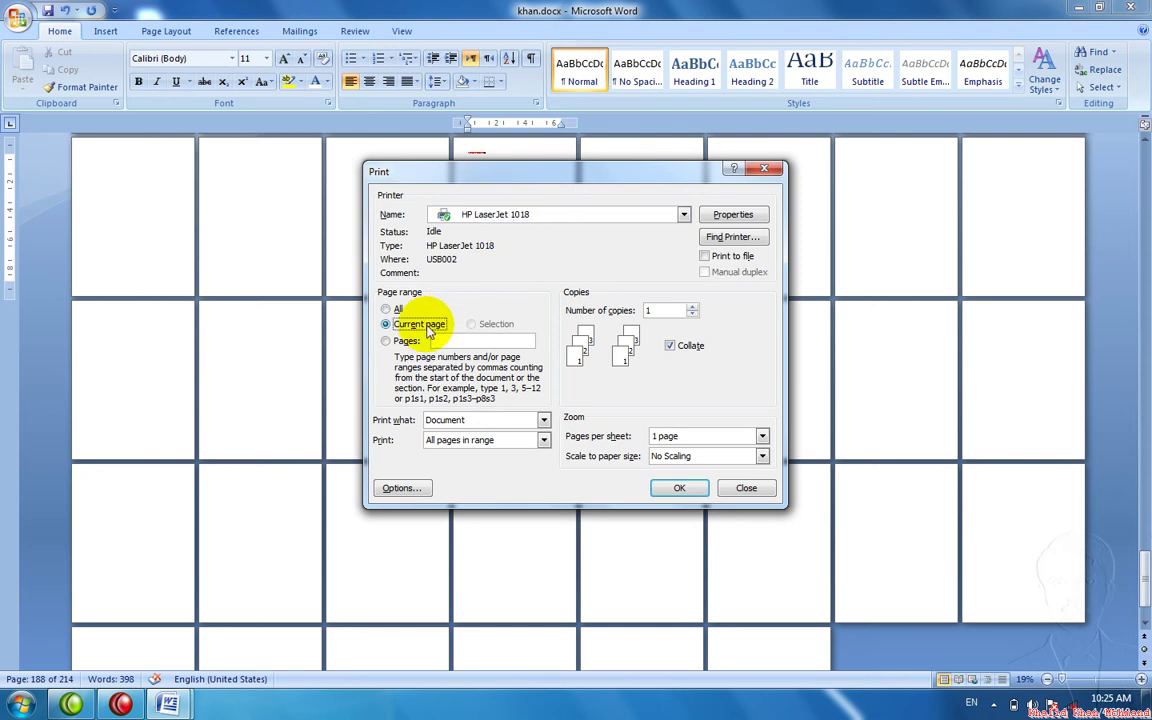
key(Escape)
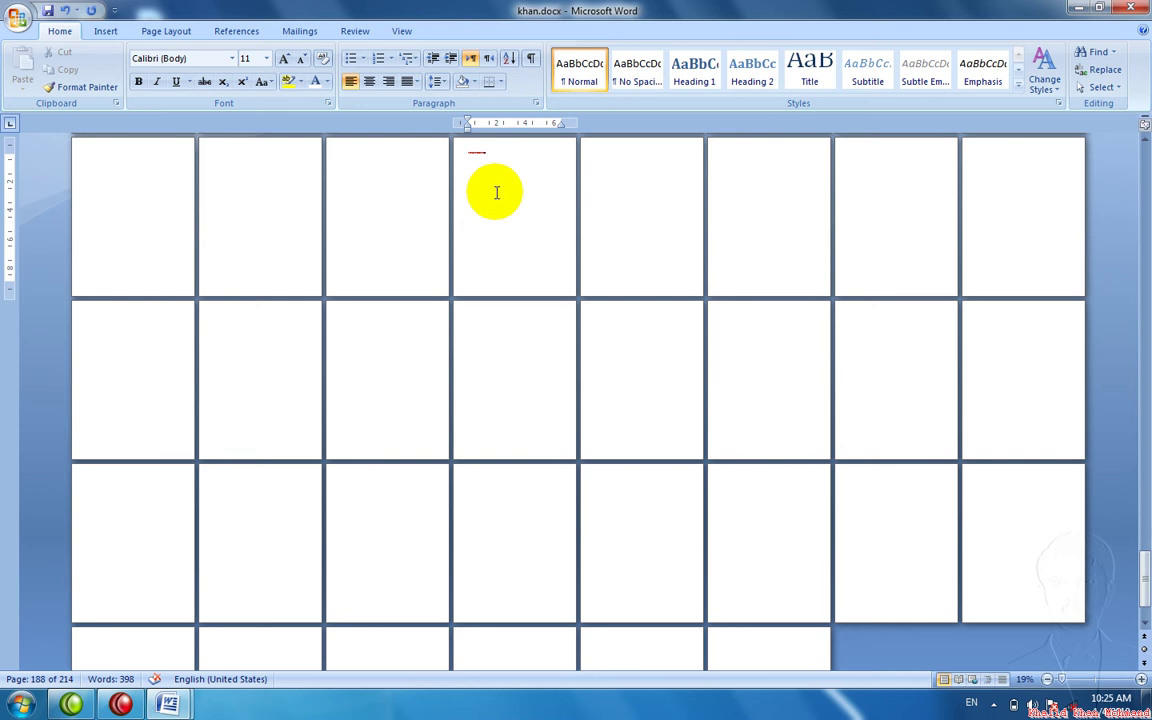
Step: Move to the next page and choose Current page in the Print dialog, confirming with Enter
key(Down)
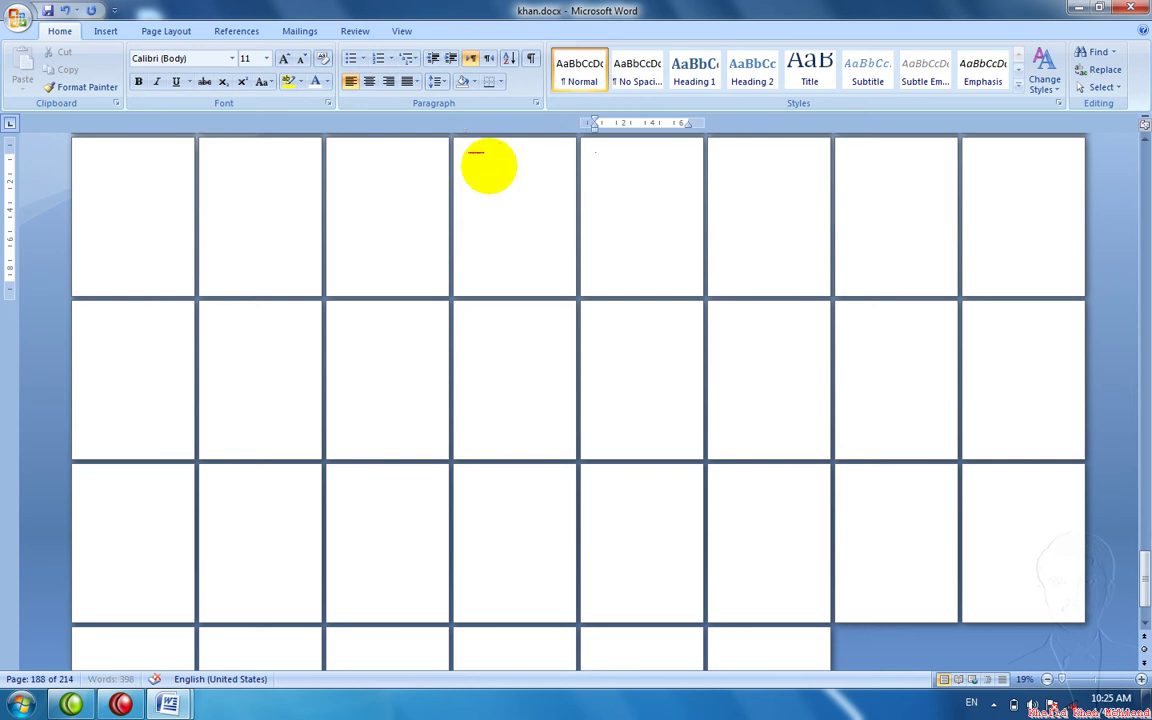
click(492, 193)
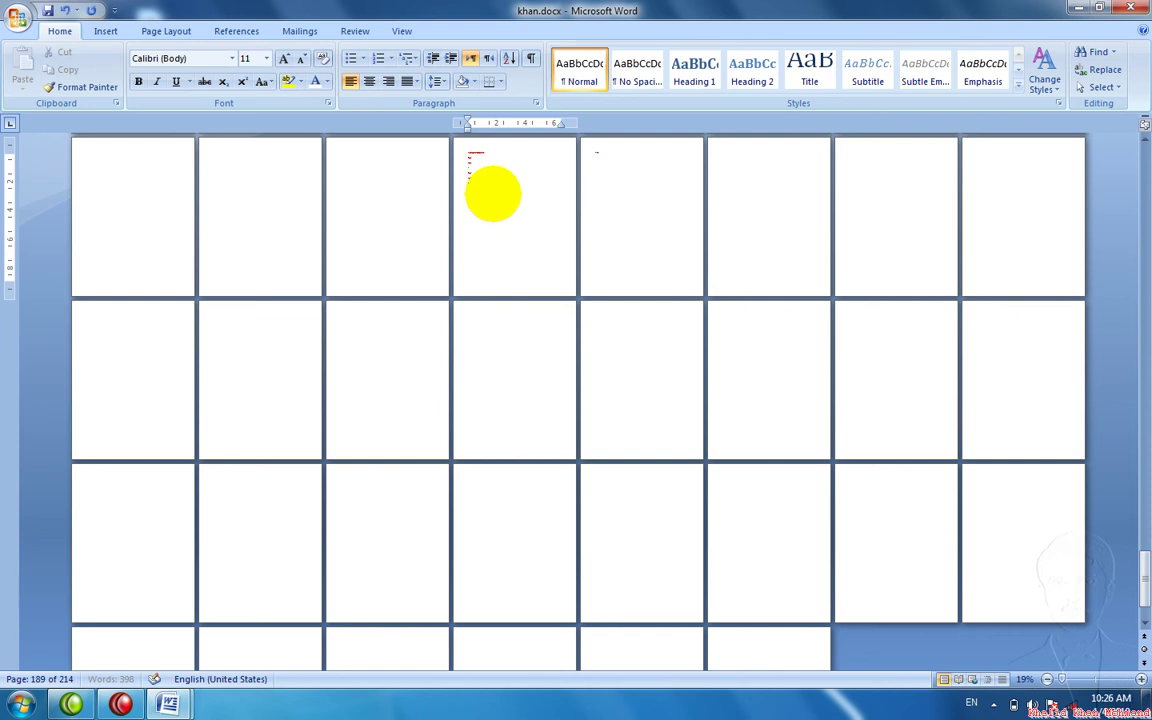
key(ctrl+p)
click(412, 326)
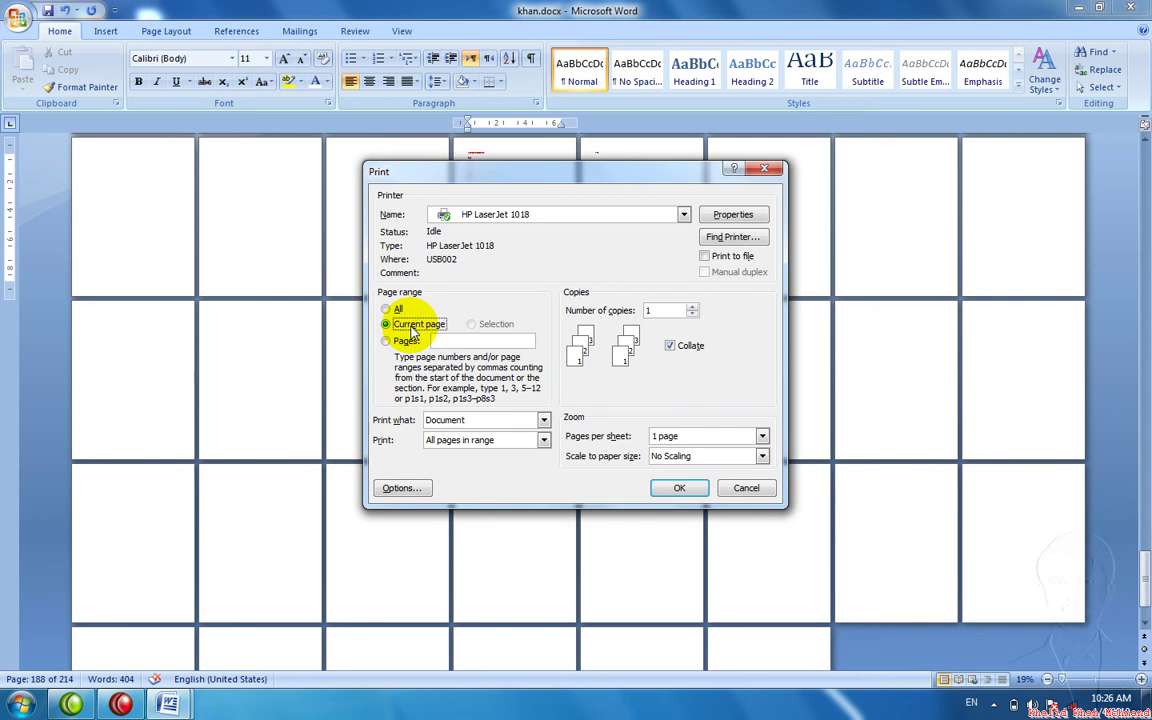
key(Return)
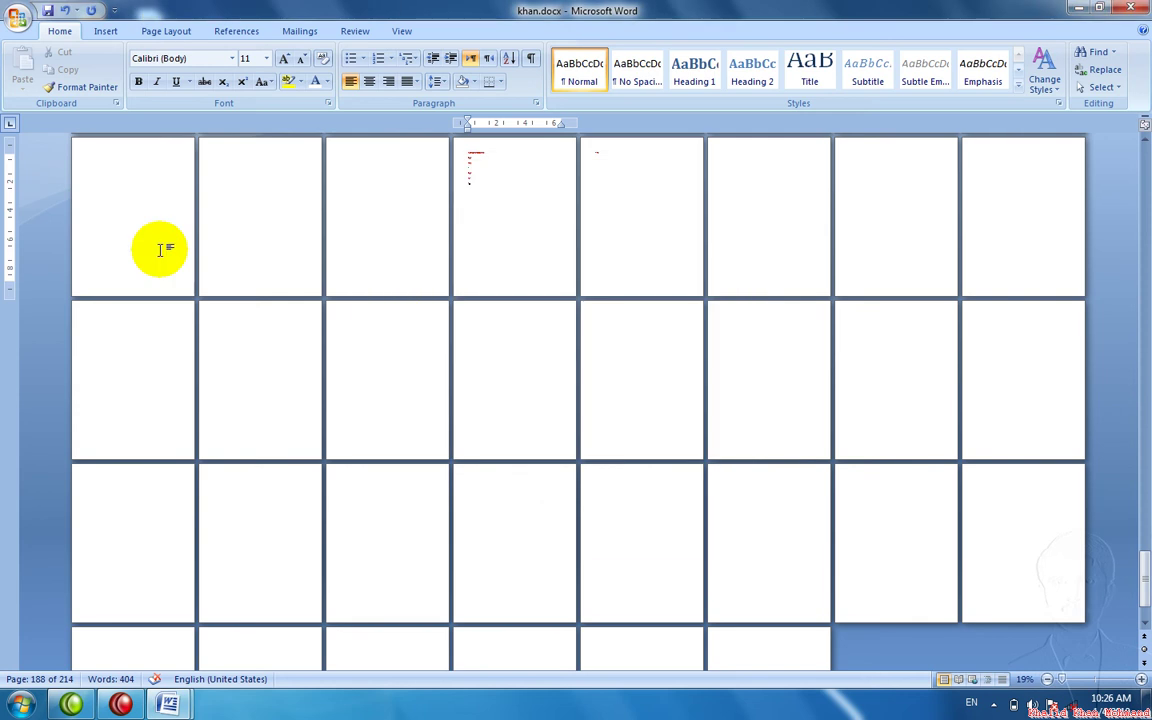
Step: Paste paragraphs of text onto the first page shown
click(160, 250)
key(Down)
text(a)
key(ctrl+v)
key(ctrl+v)
key(ctrl+v)
key(ctrl+v)
key(ctrl+v)
key(ctrl+v)
key(ctrl+v)
key(ctrl+v)
key(ctrl+v)
key(ctrl+v)
key(ctrl+v)
key(ctrl+v)
key(ctrl+v)
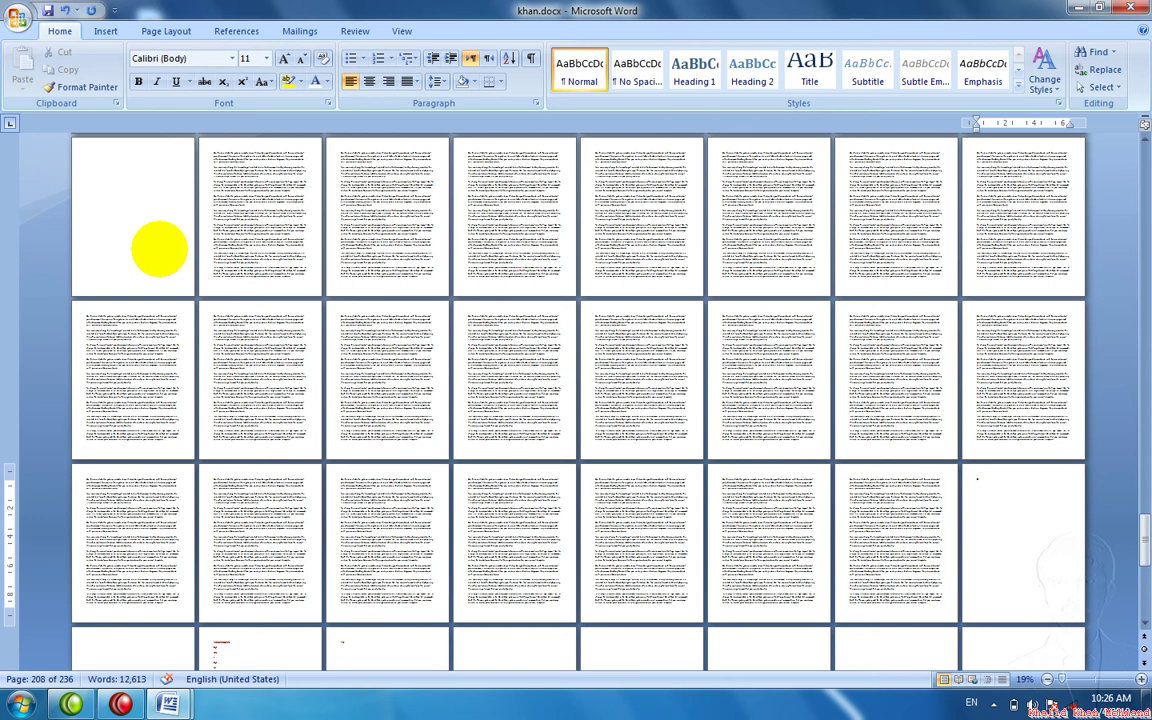
Step: Enter the page range 1-5, 19 in the Print dialog, then close it without printing
key(ctrl+p)
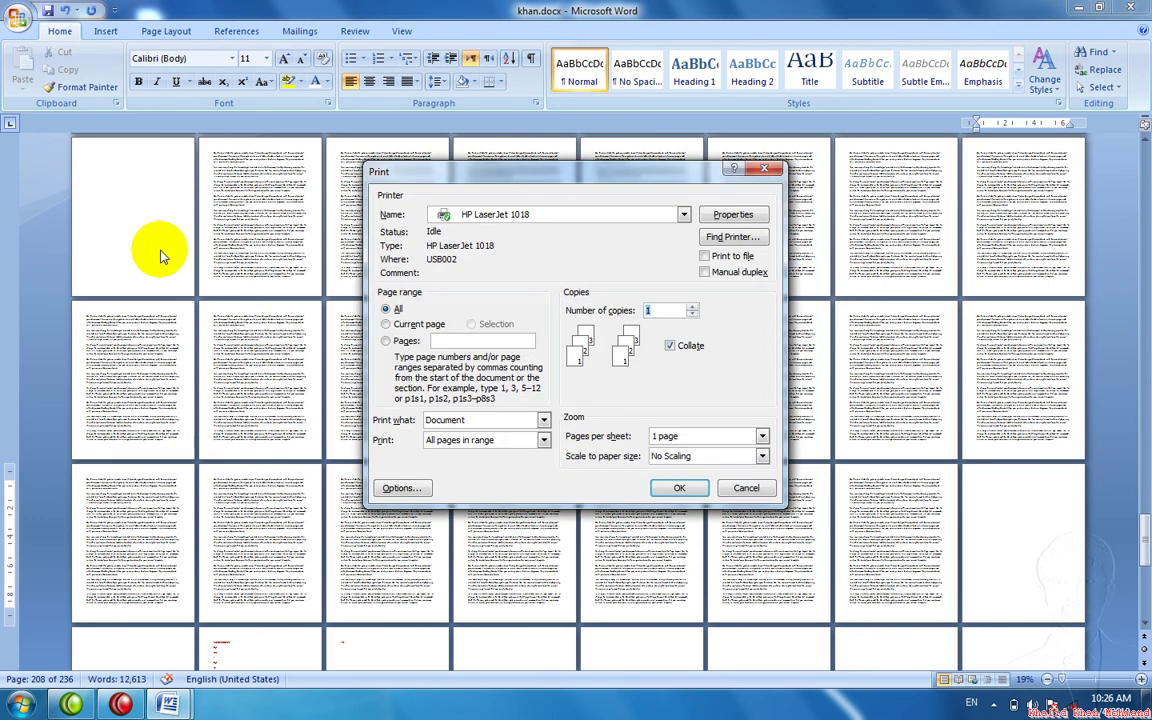
click(394, 344)
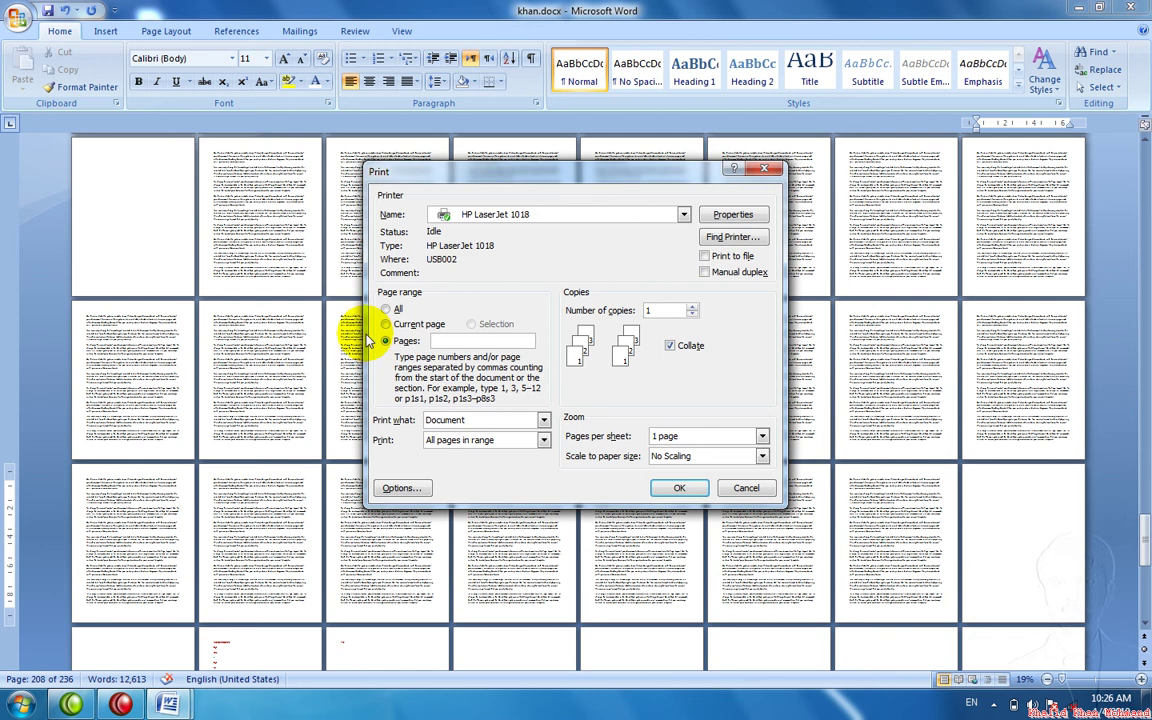
text(1)
text(-5)
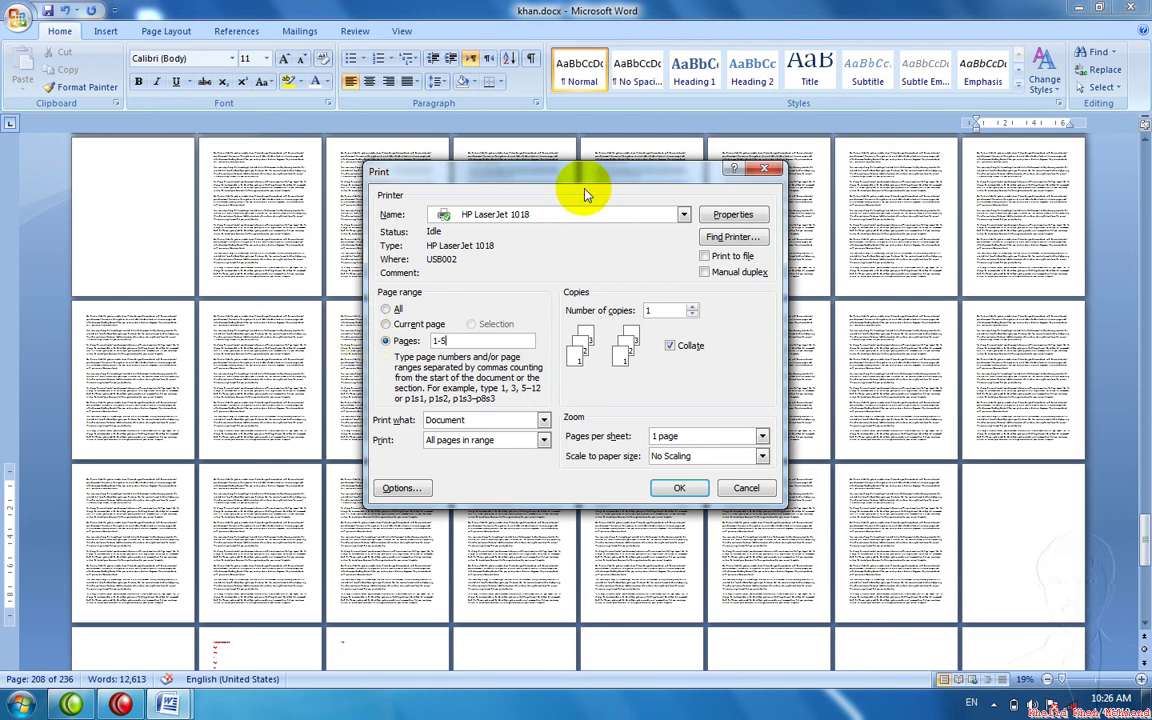
drag(578, 175, 572, 224)
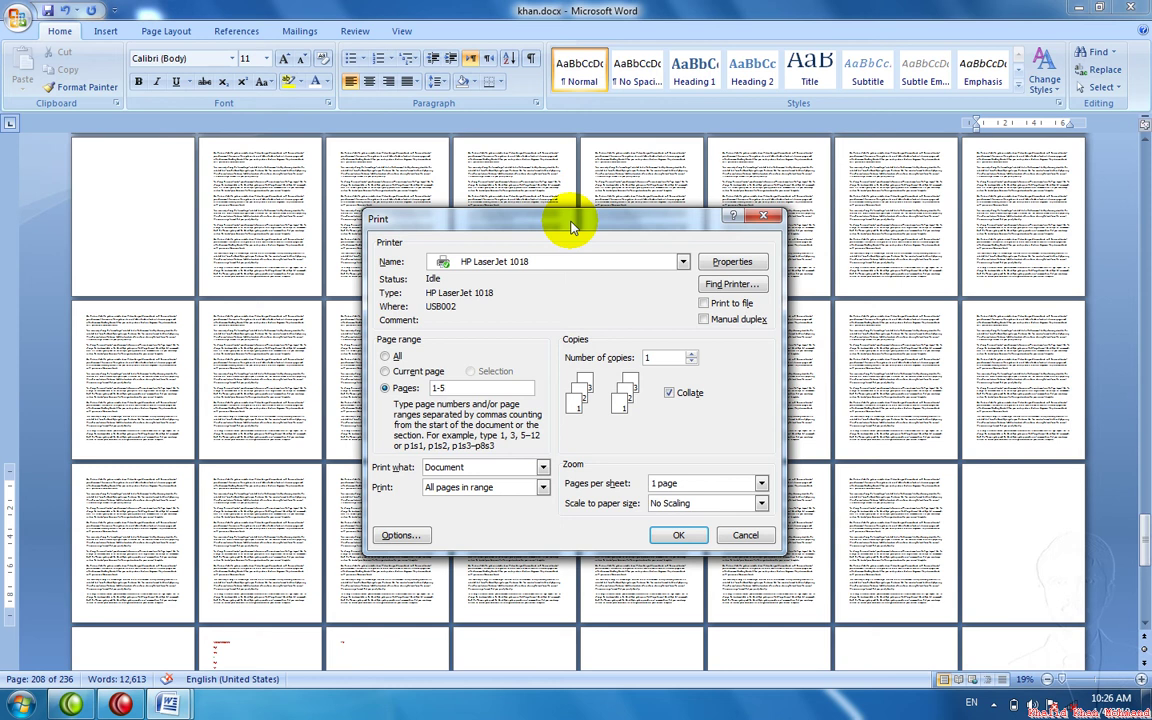
text(, 19)
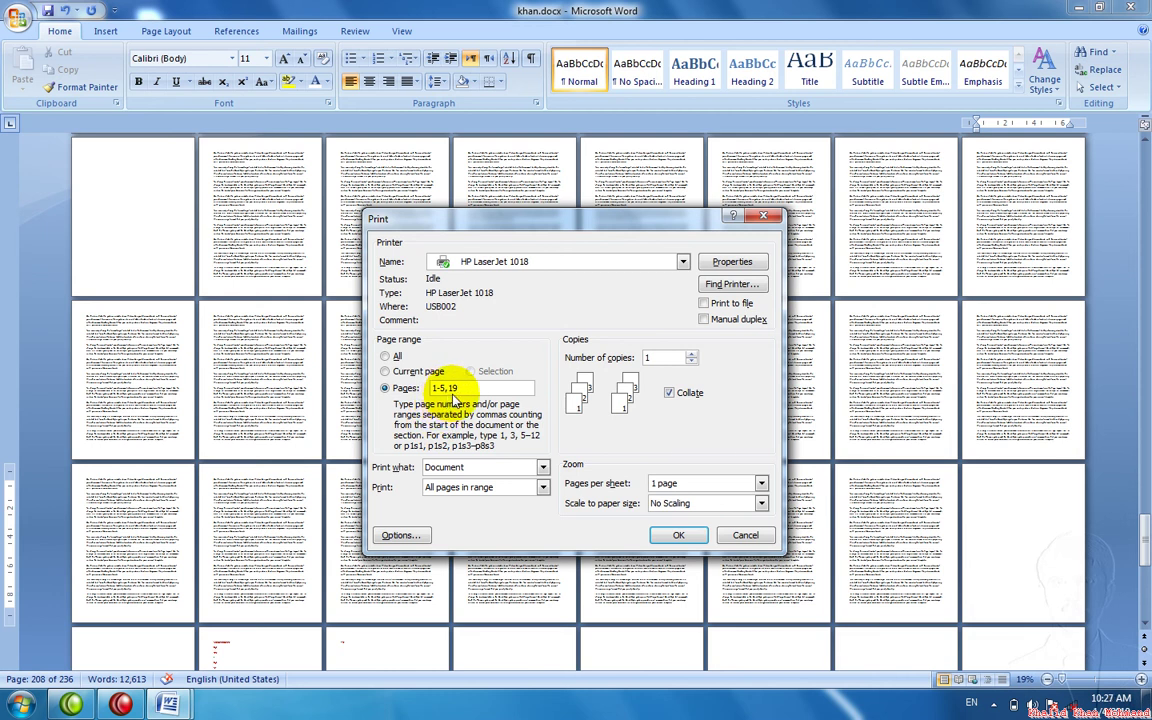
click(763, 215)
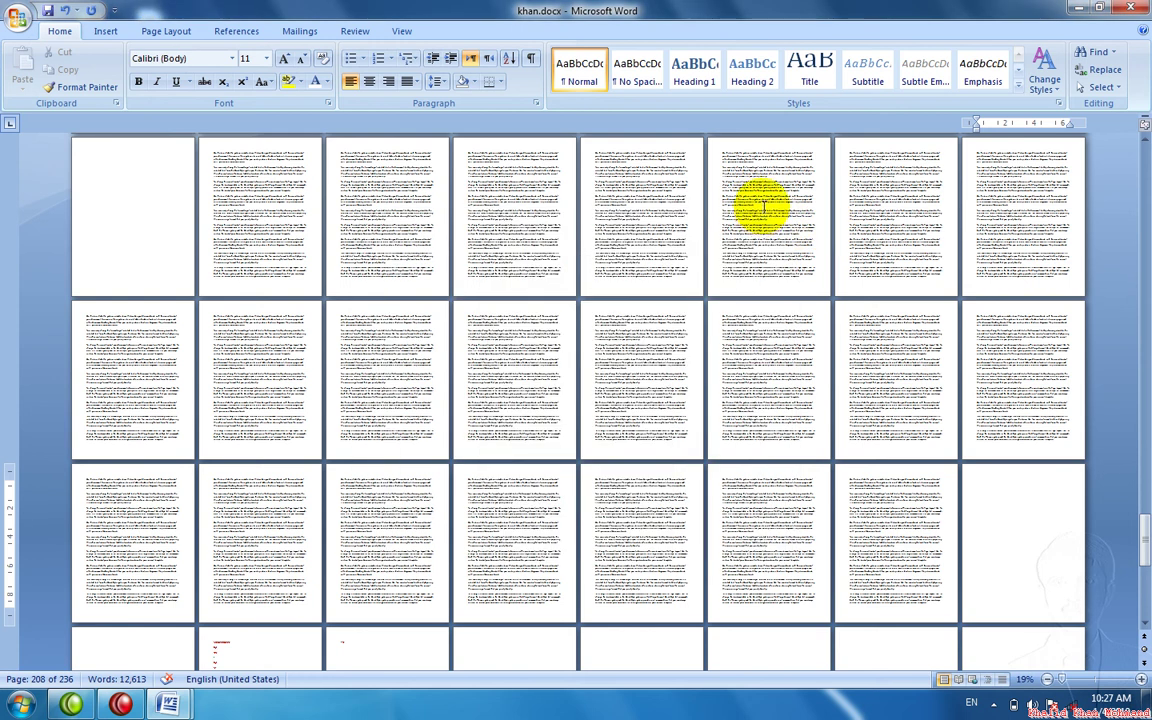
Step: Set 12 copies in the Print dialog, toggle Collate on then off, and cancel
key(ctrl+p)
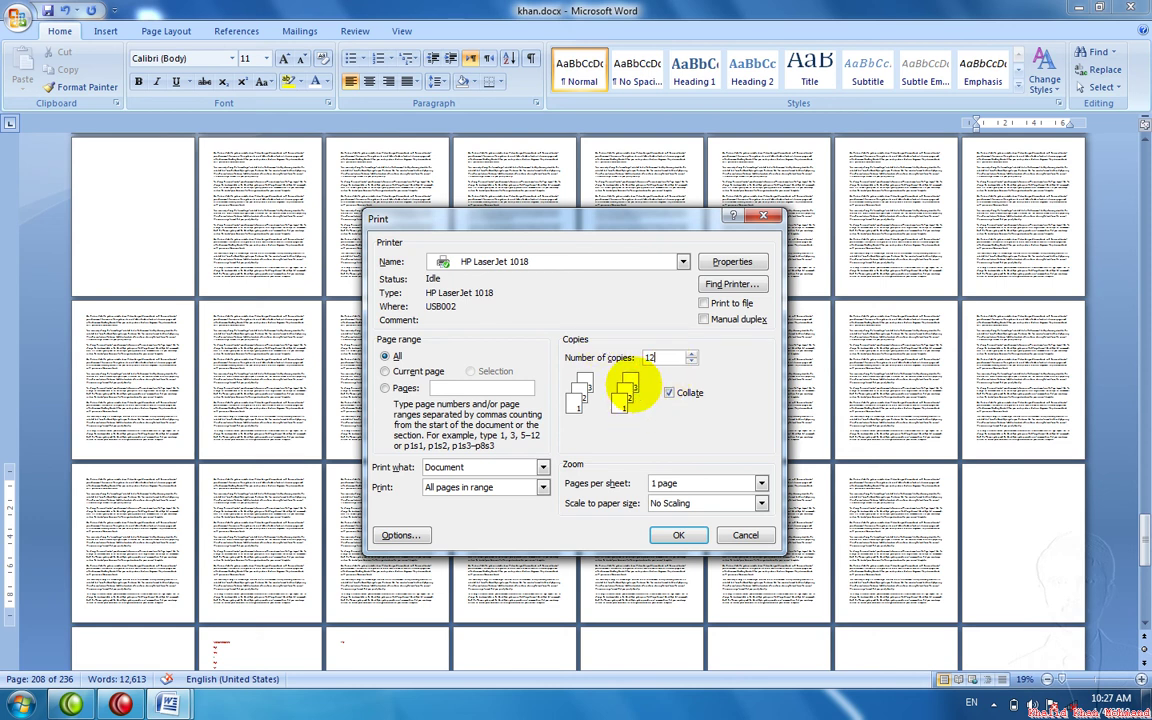
text(12)
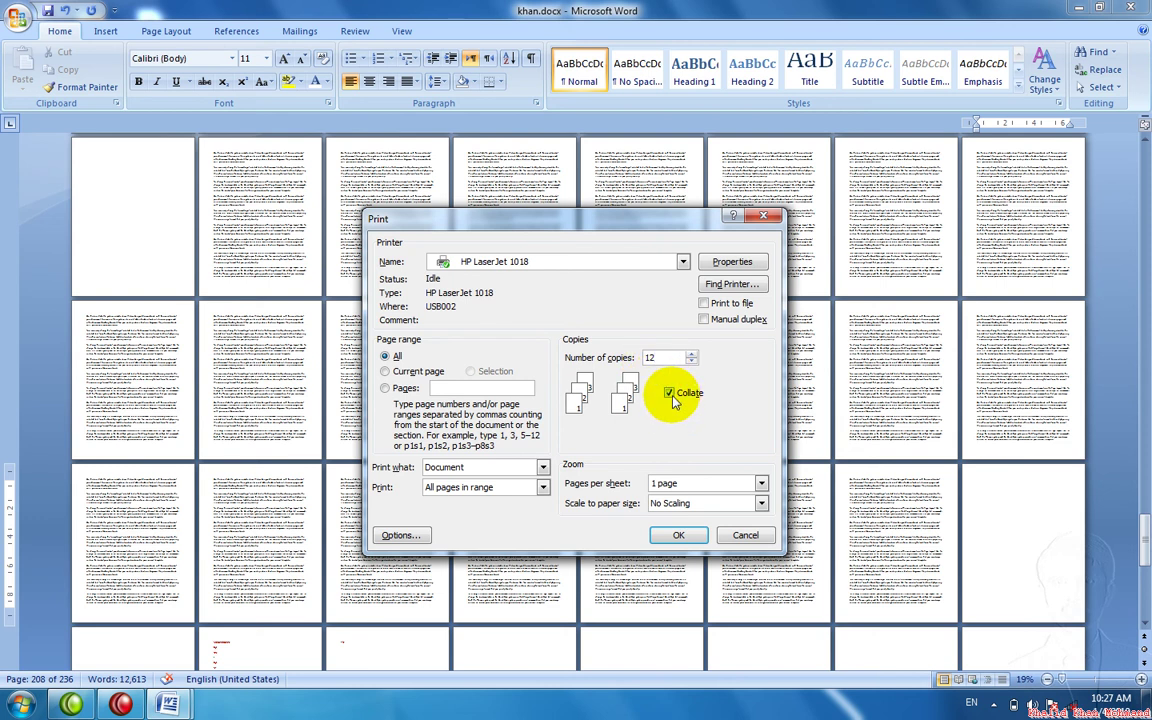
click(669, 393)
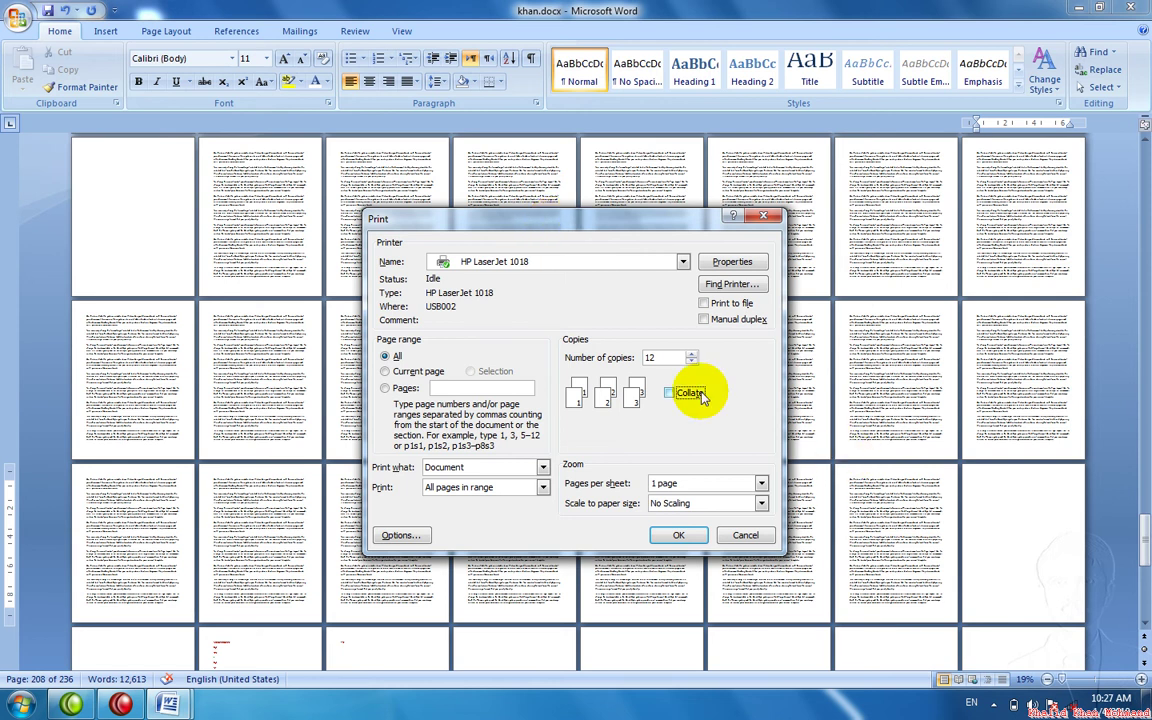
click(693, 395)
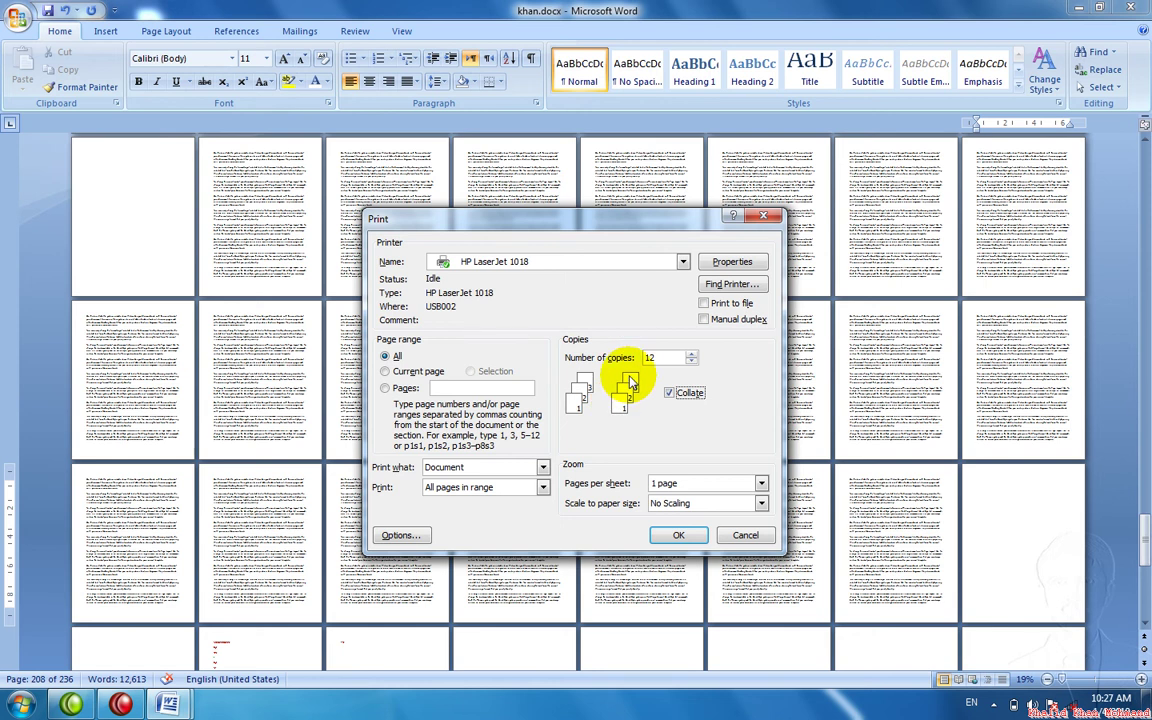
double_click(684, 395)
click(684, 396)
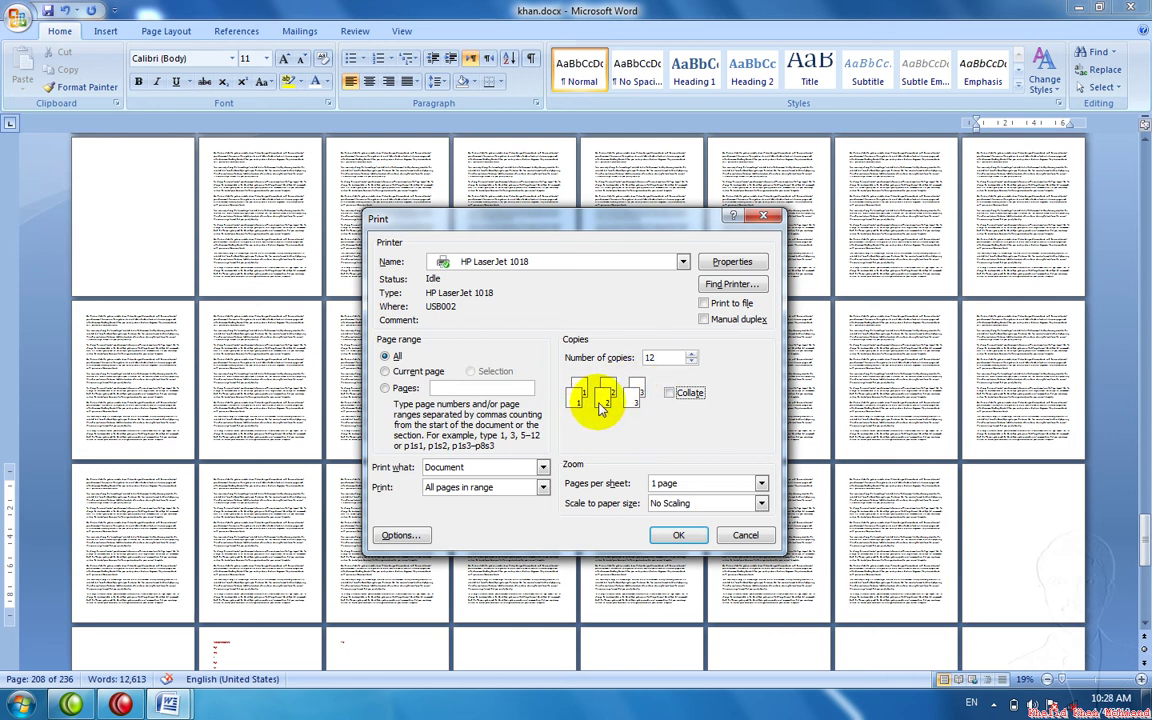
click(738, 535)
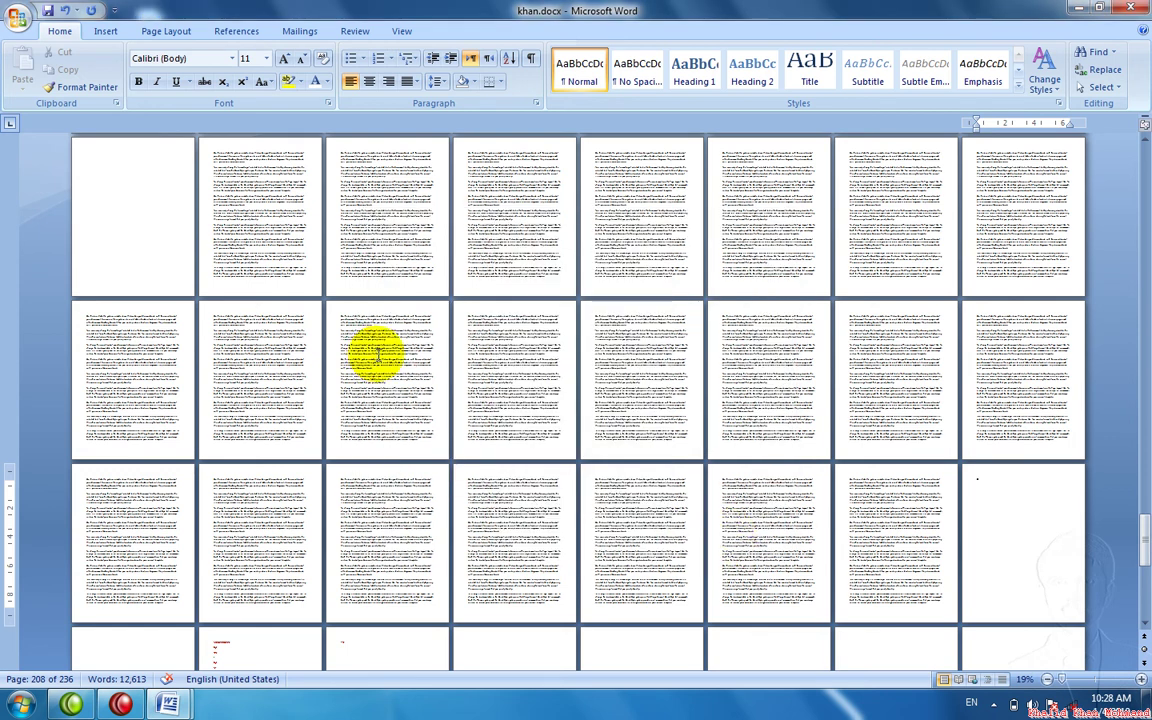
Step: Exit Word, closing khan.docx without saving it
click(15, 12)
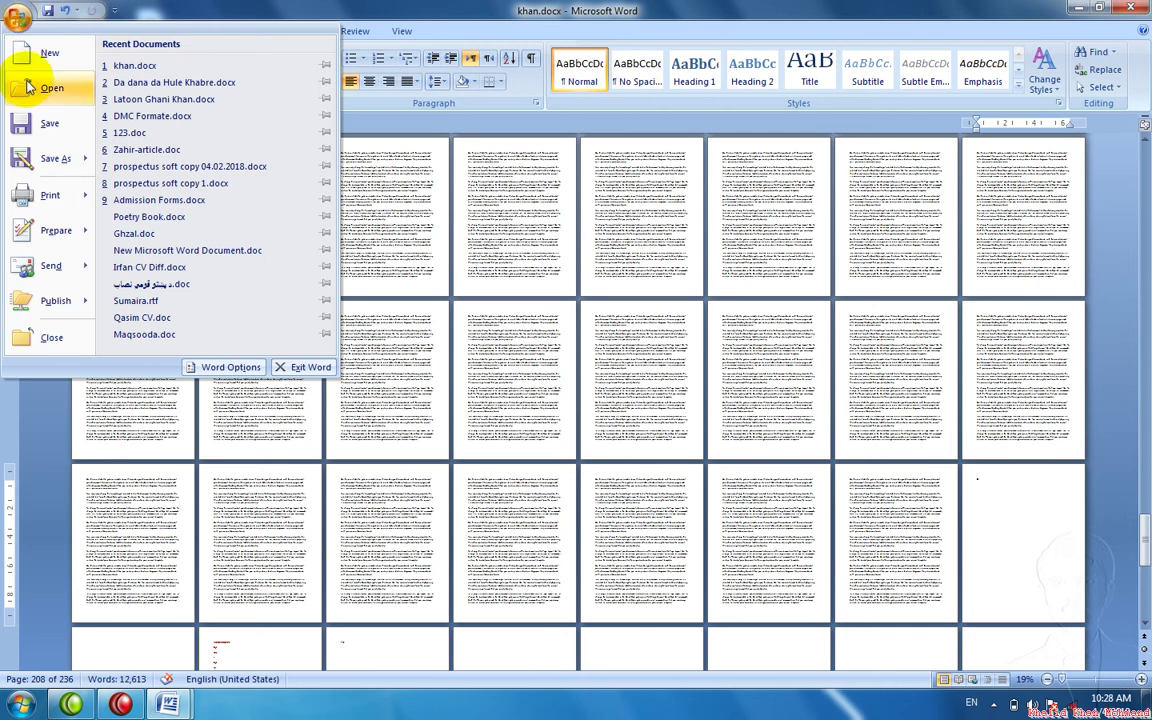
mouse_move(68, 208)
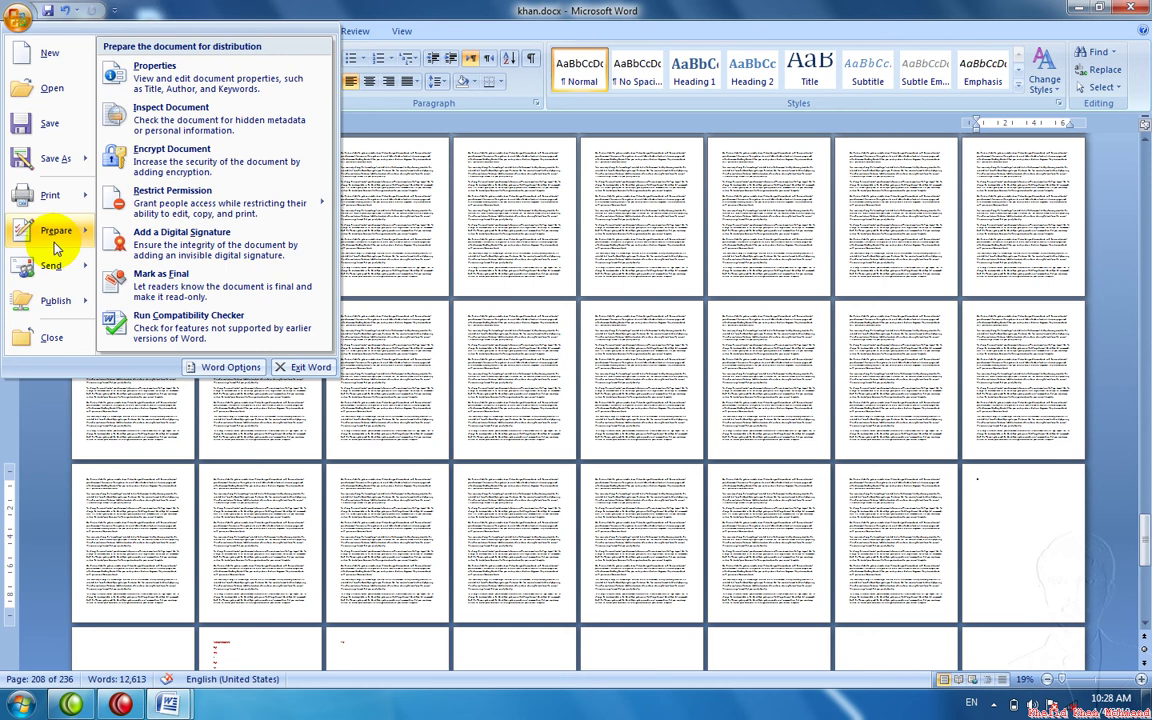
click(305, 367)
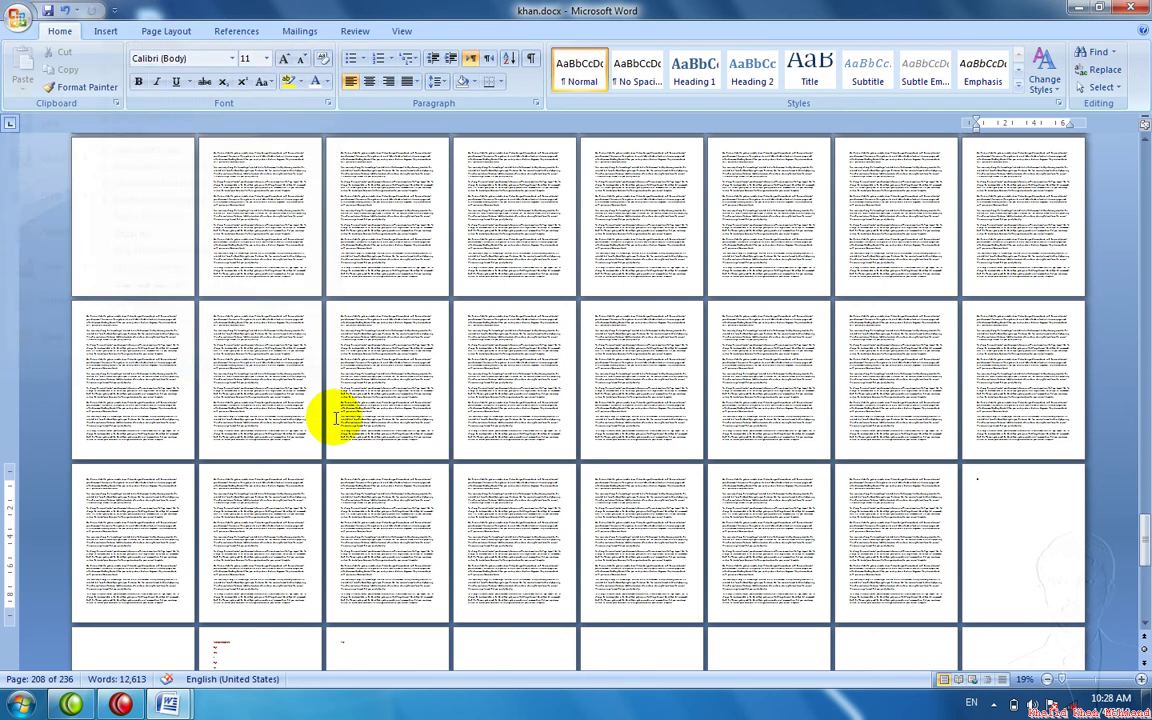
key(n)
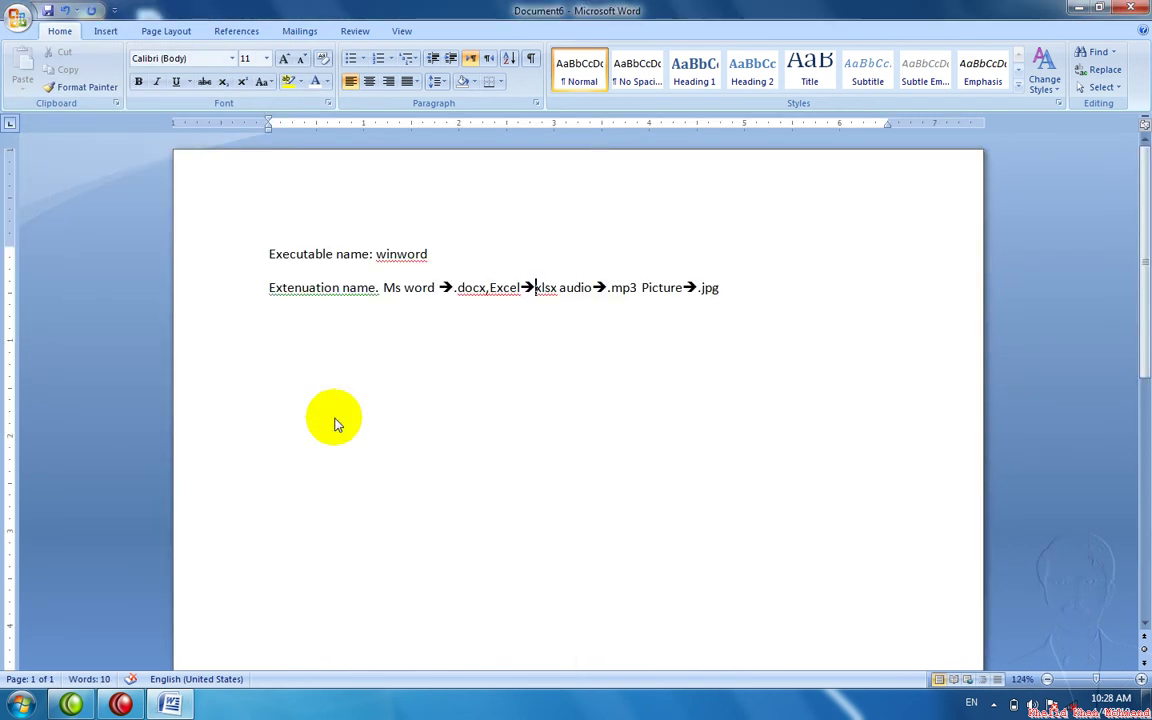
Step: Add an empty line after the .jpg text in Document6 and show its Prepare options
click(729, 320)
key(Return)
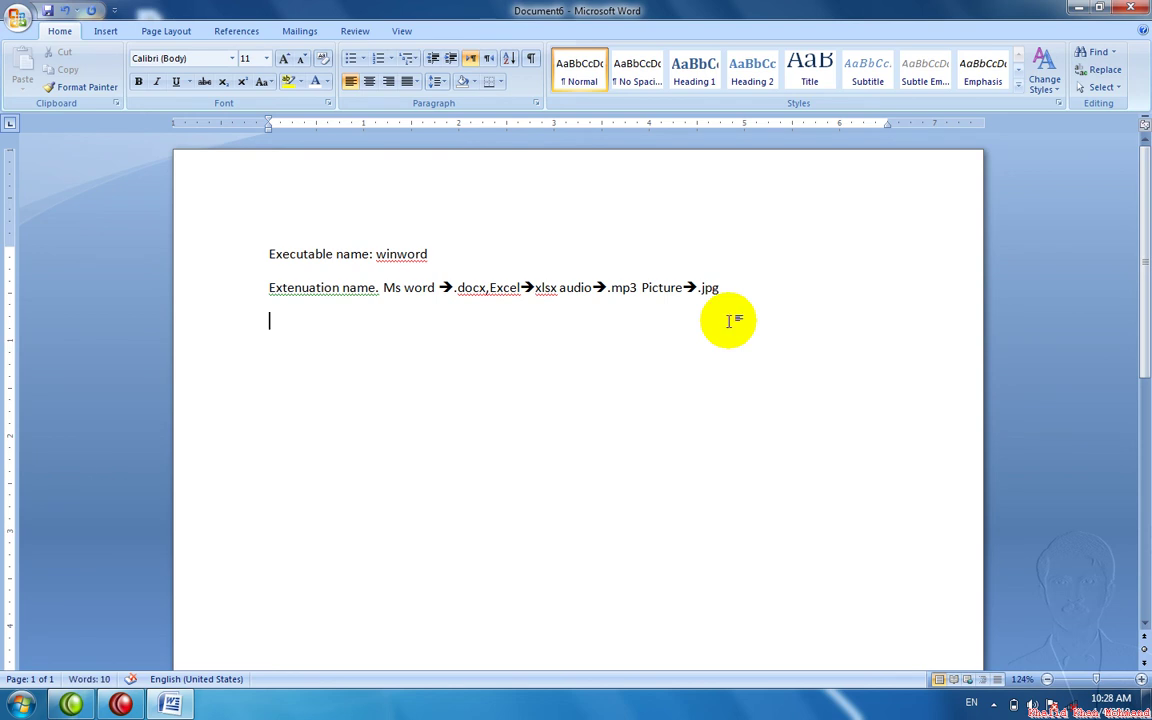
click(14, 15)
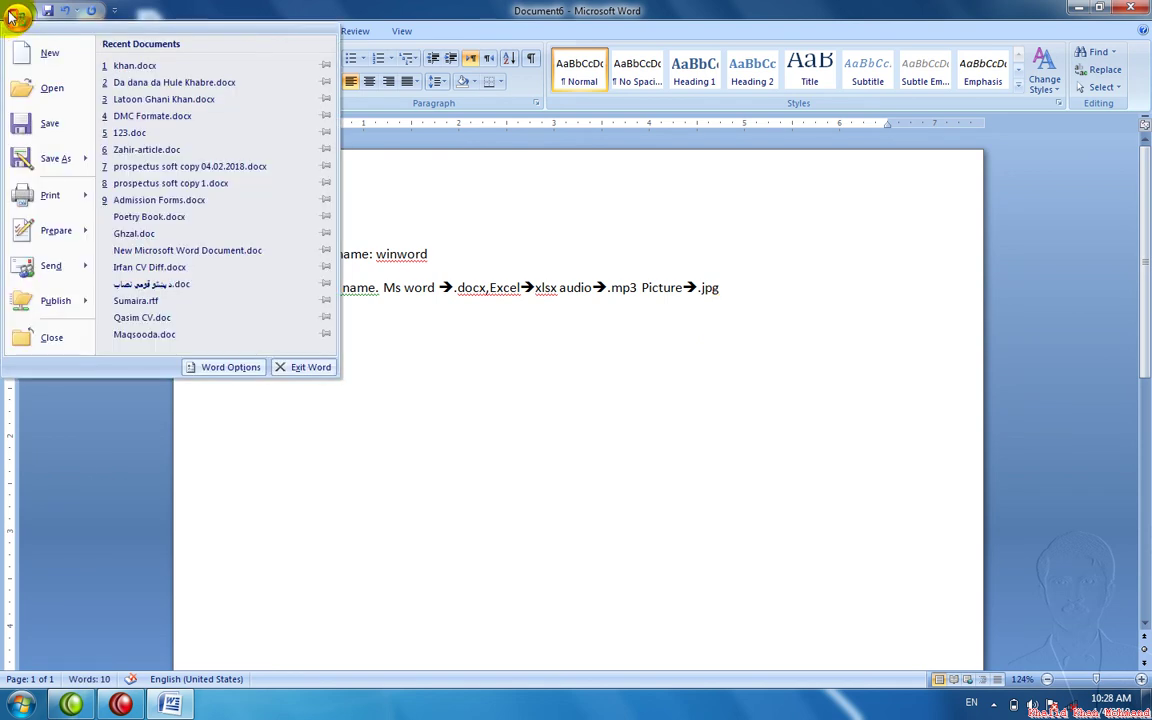
mouse_move(40, 231)
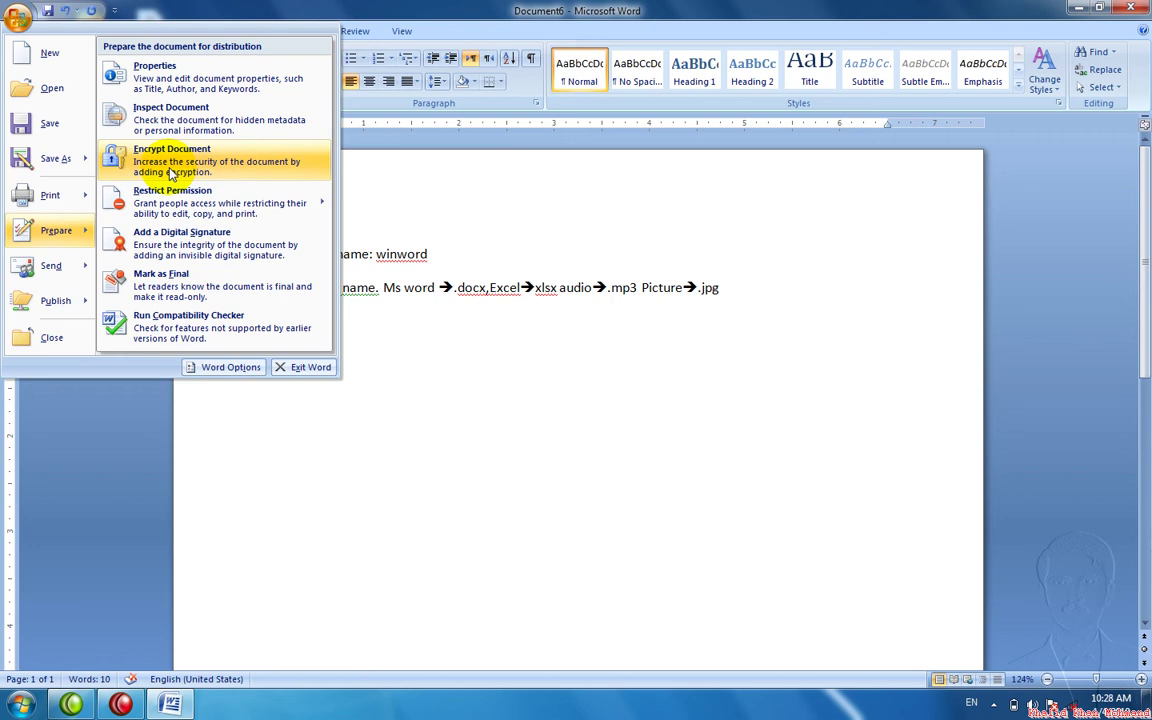
Step: Encrypt Document6 with a password, entering it twice to confirm
click(170, 160)
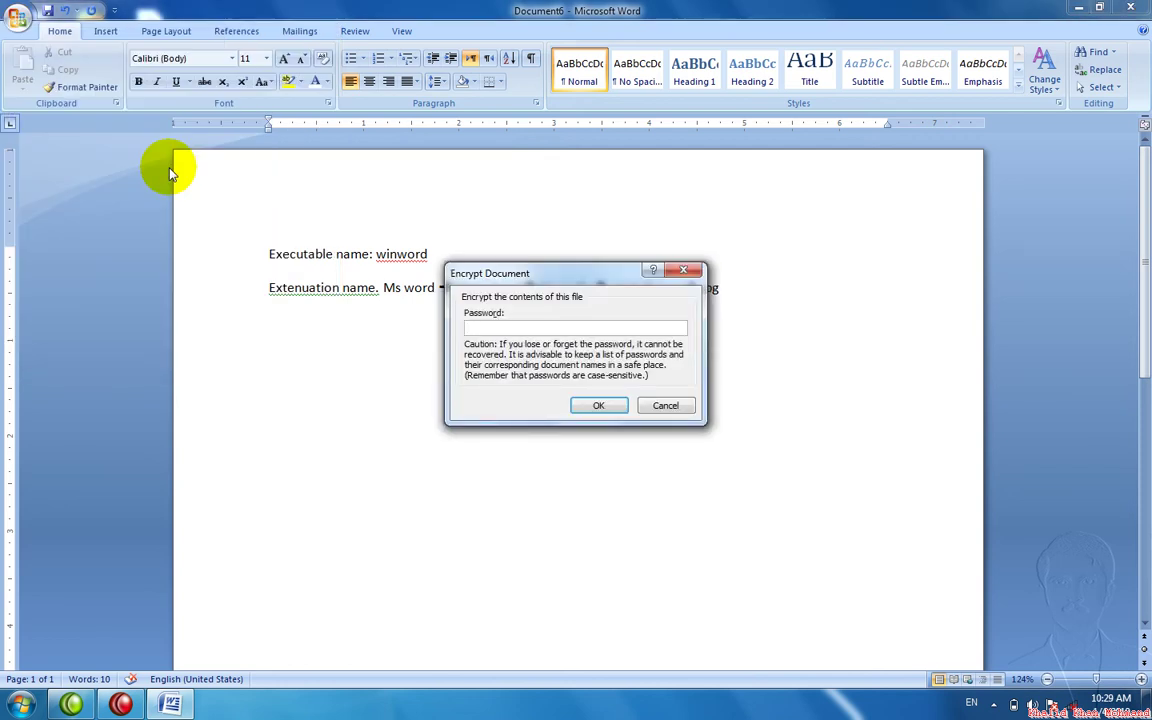
key(Return)
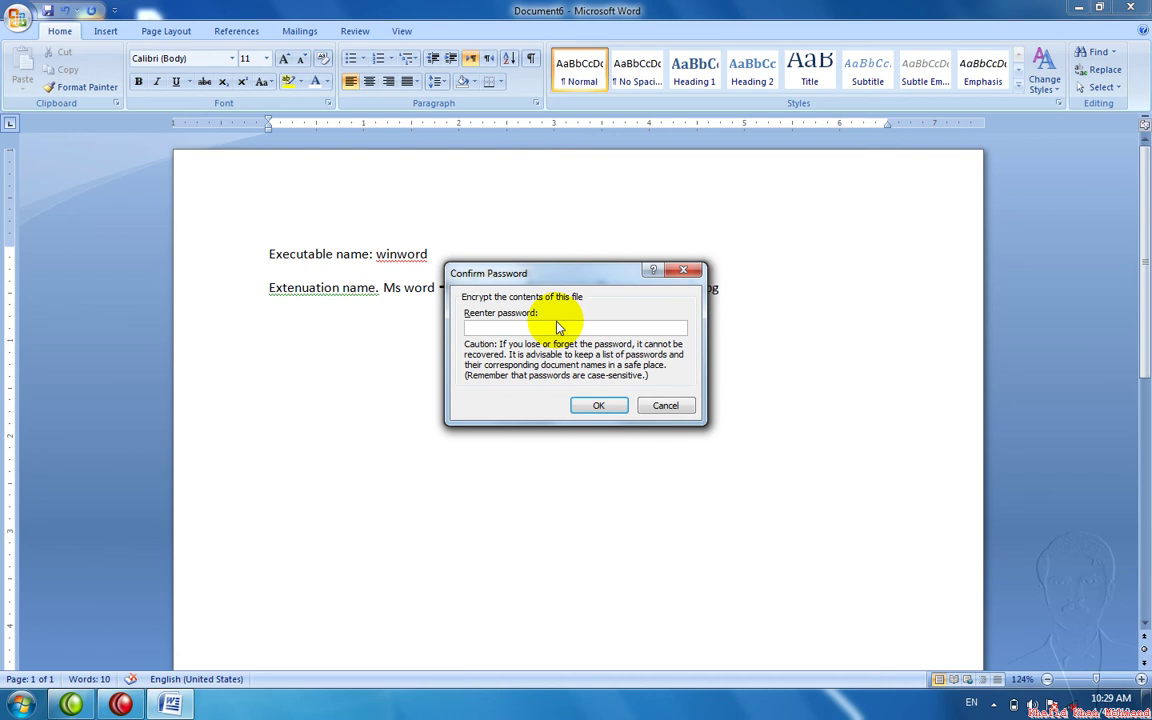
key(Return)
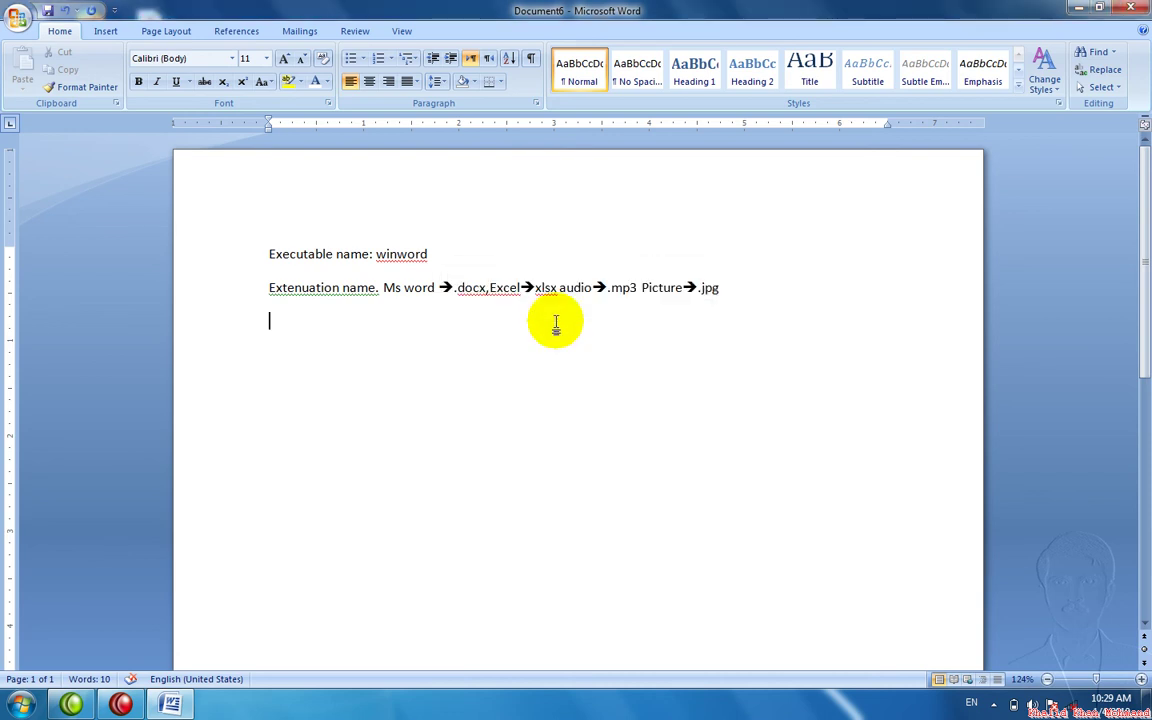
Step: Bring up the Save As dialog with Ctrl+S from the empty line
click(556, 322)
key(ctrl+s)
scroll(276, 420, up, 5)
Step: Save the encrypted file to the Desktop as 'password doc' and close Word
click(237, 441)
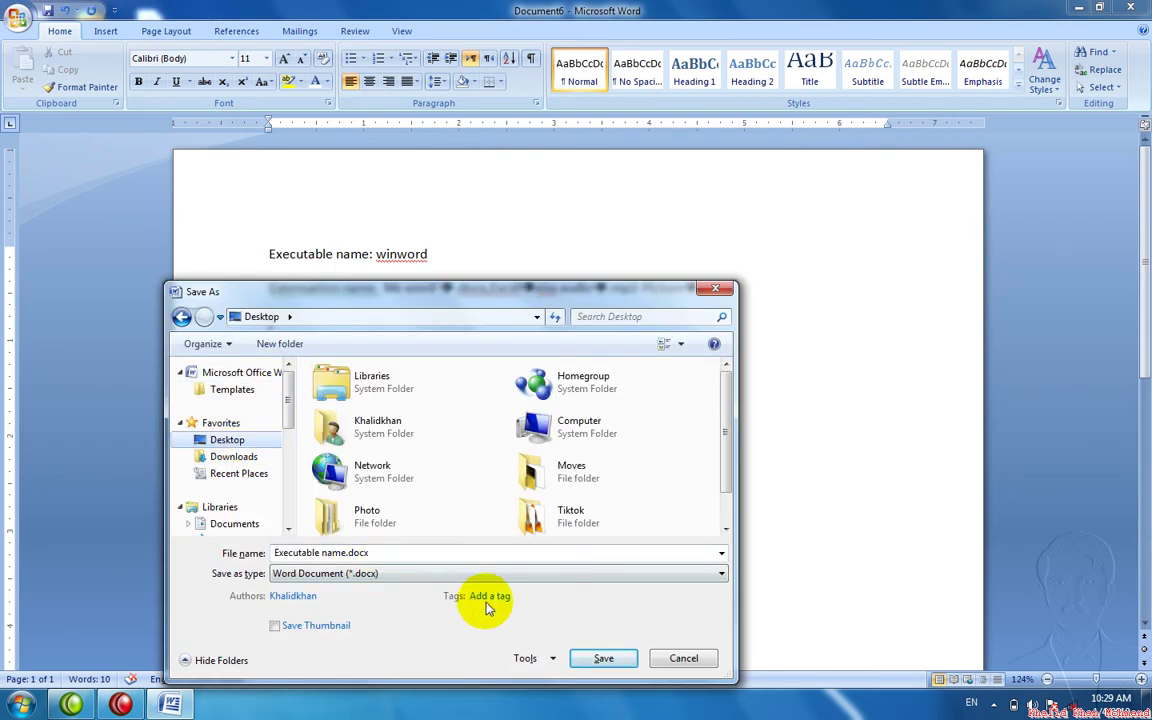
click(349, 552)
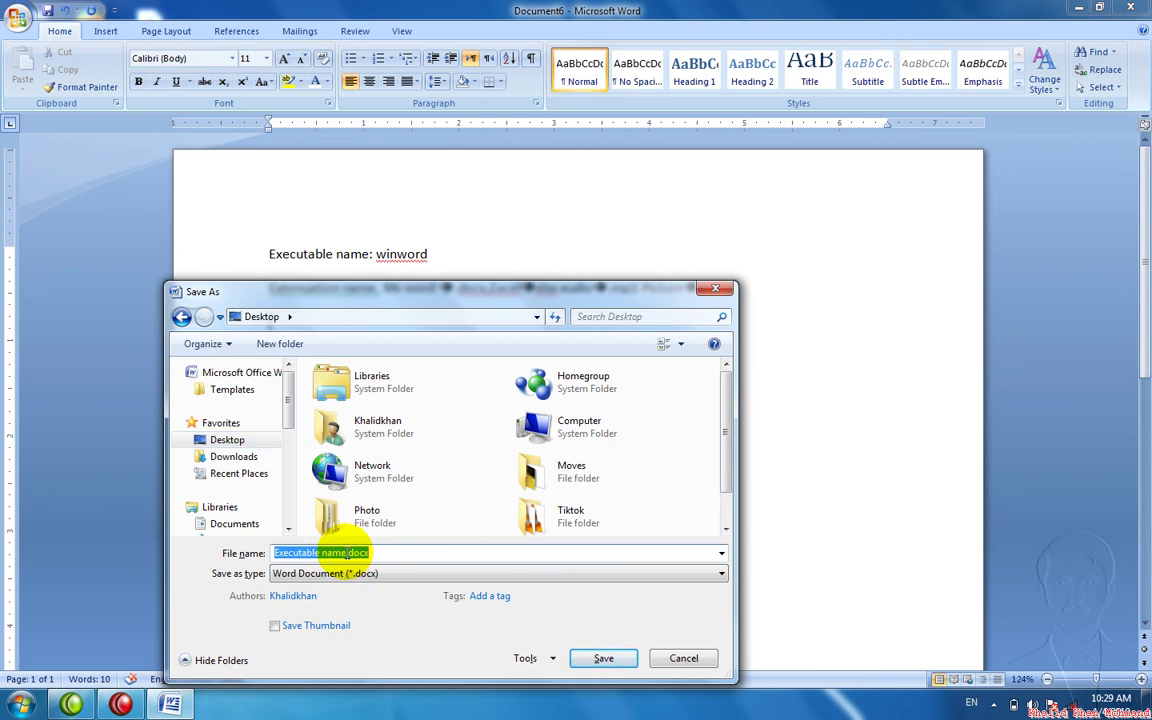
text(password doc)
key(Return)
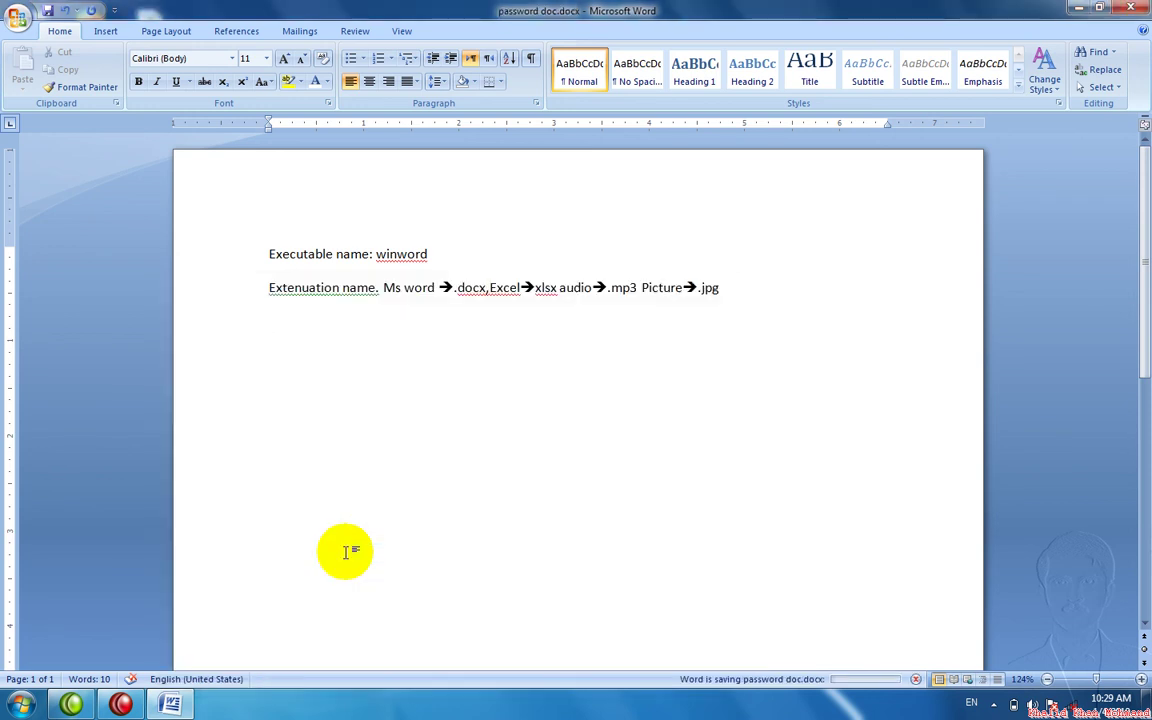
click(1118, 8)
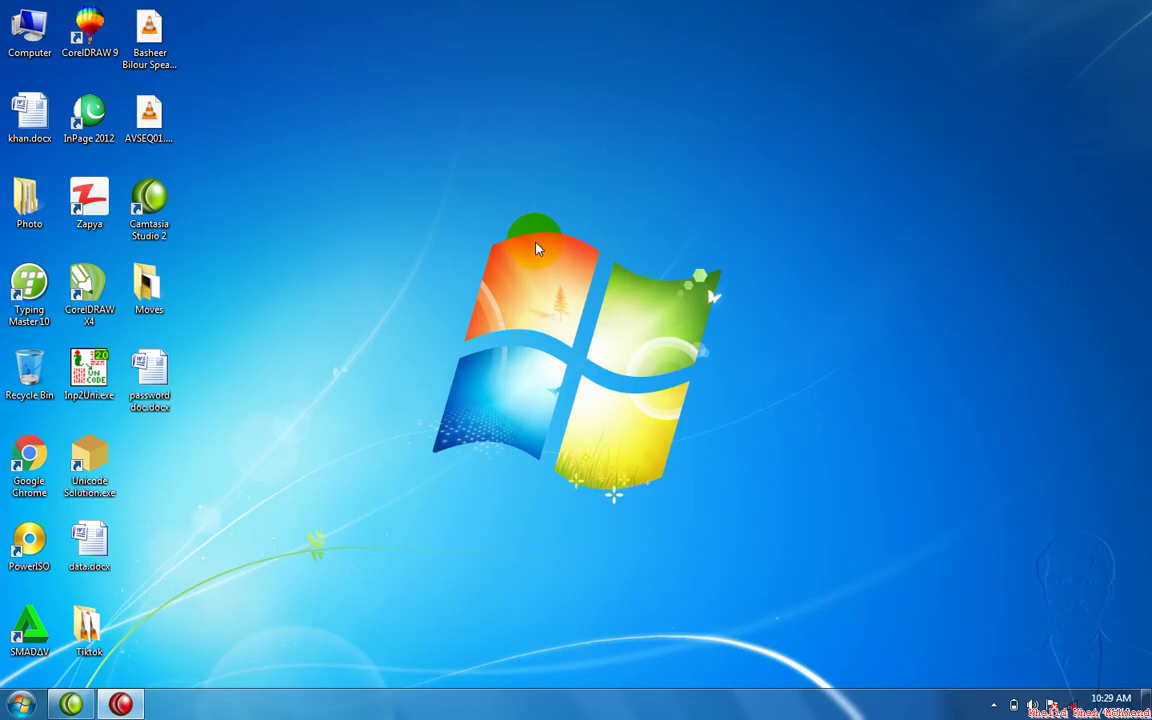
Step: Open password doc.docx from the Desktop, submit a wrong password, dismiss the error and close Word
double_click(154, 358)
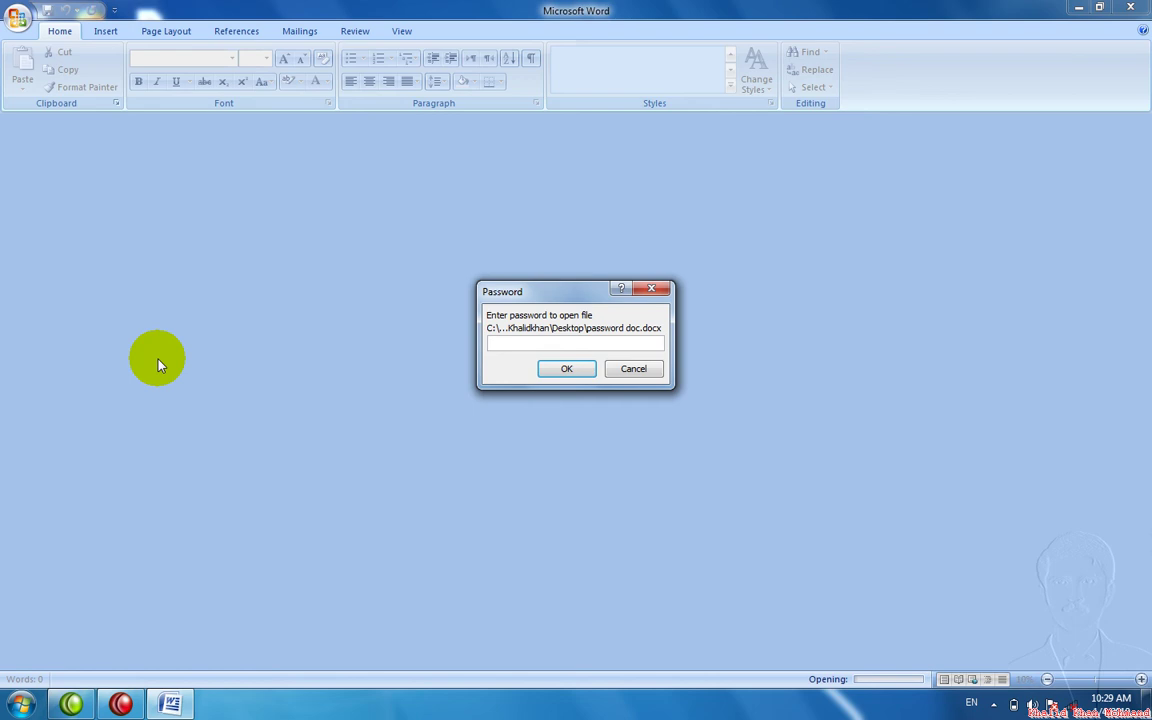
key(BackSpace)
key(BackSpace)
key(Return)
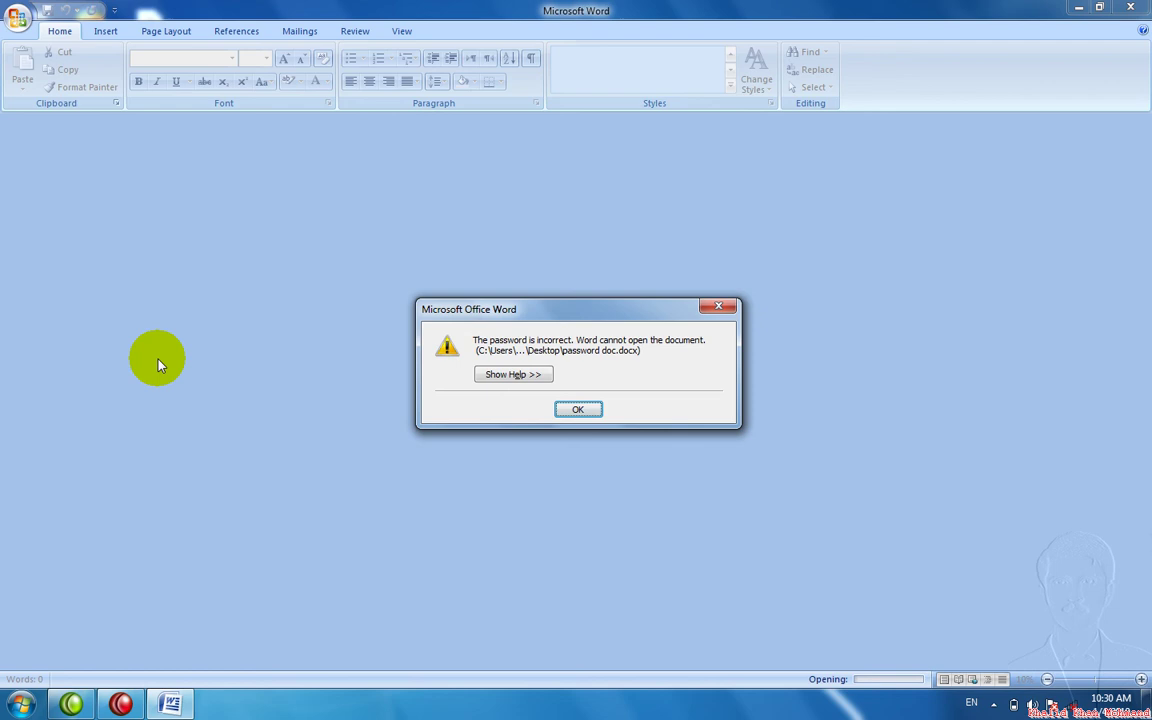
key(Return)
key(alt+F4)
Step: Reopen password doc.docx and enter the correct password
double_click(155, 365)
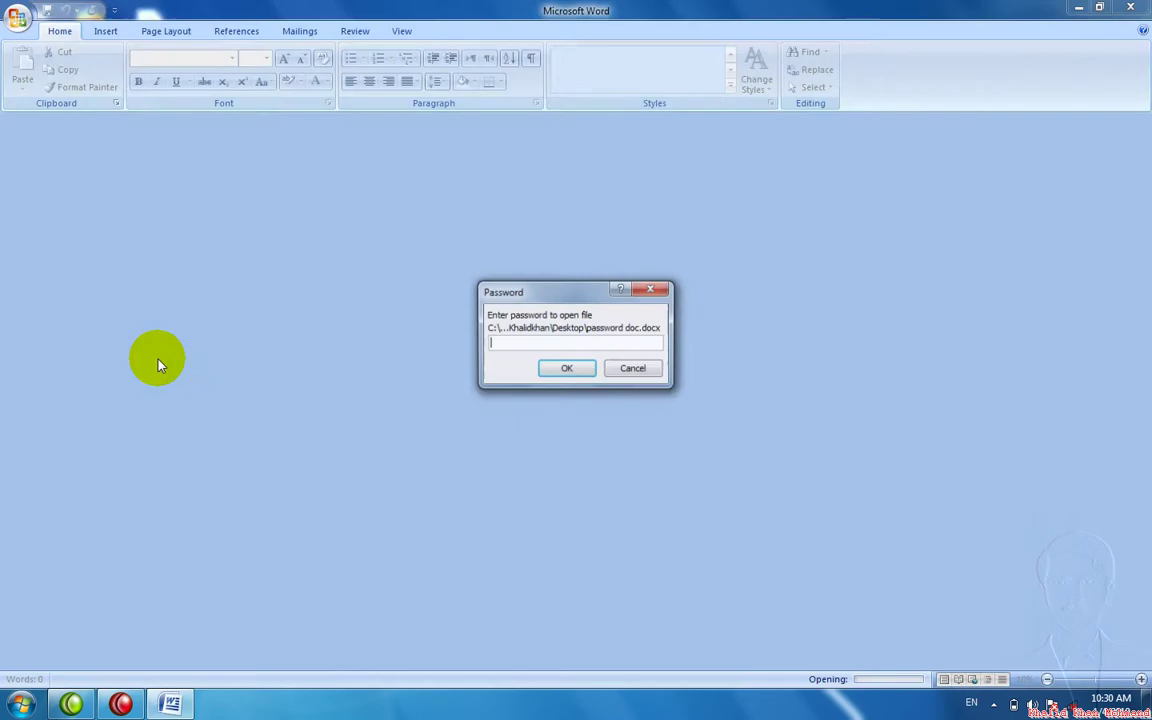
key(Return)
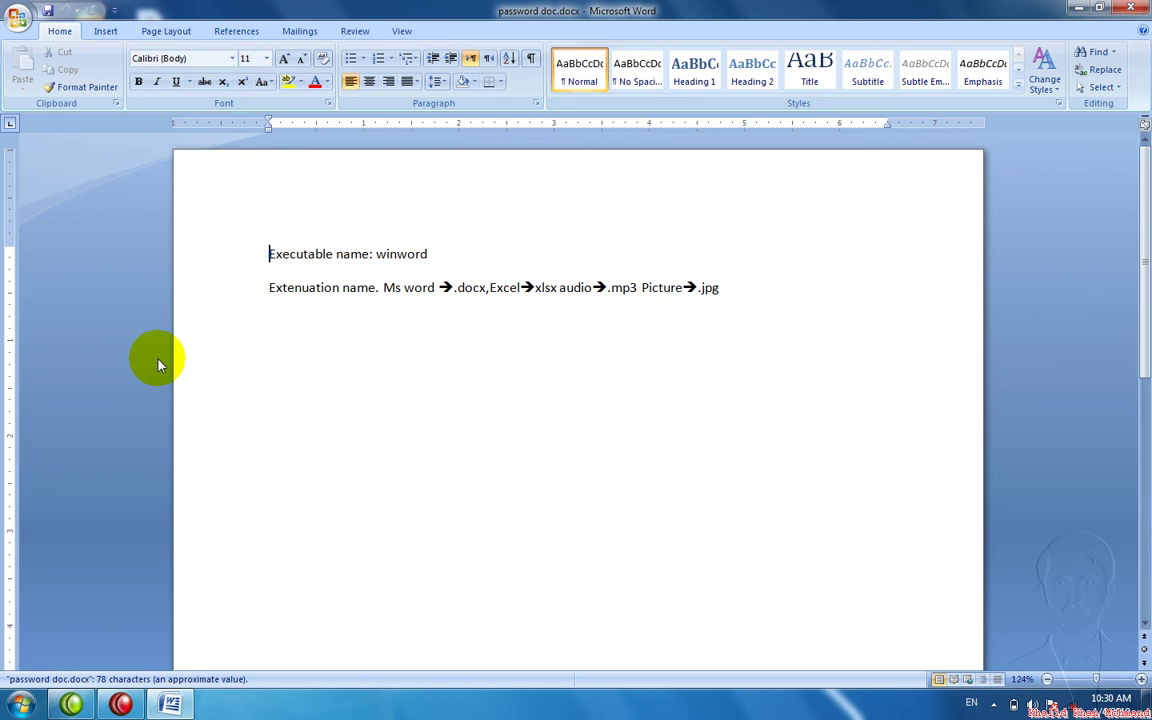
Step: Use Prepare > Mark as Final on password doc.docx, confirming both messages
click(19, 29)
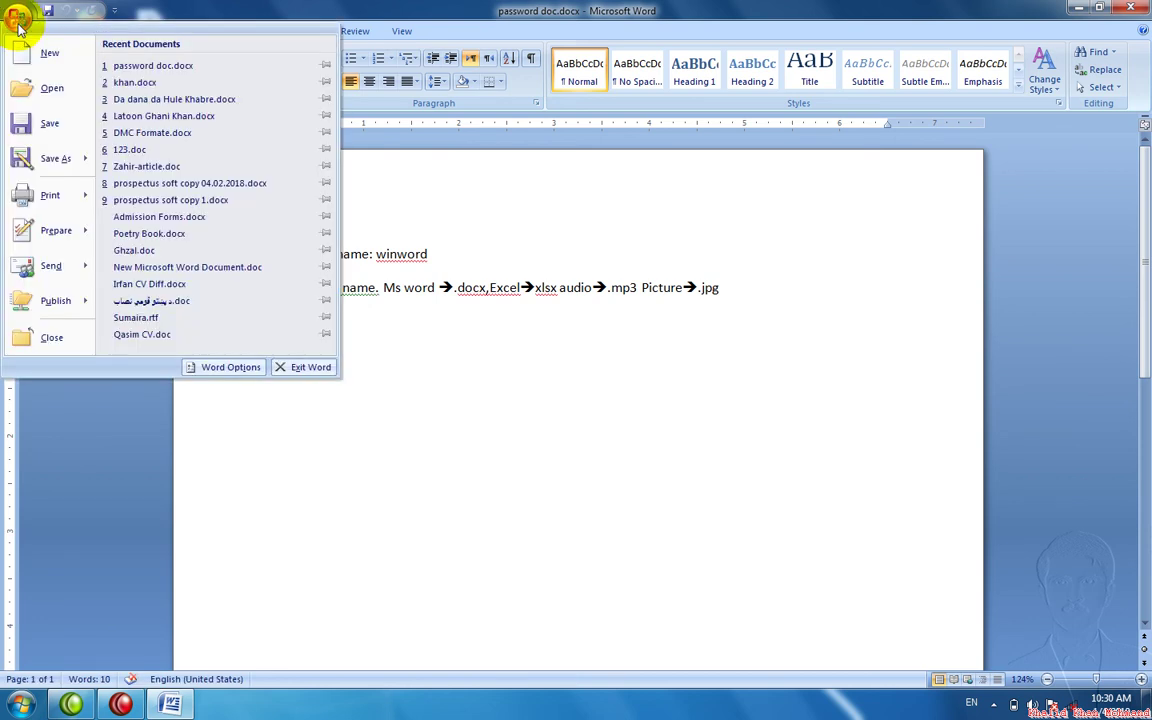
mouse_move(35, 232)
mouse_move(170, 211)
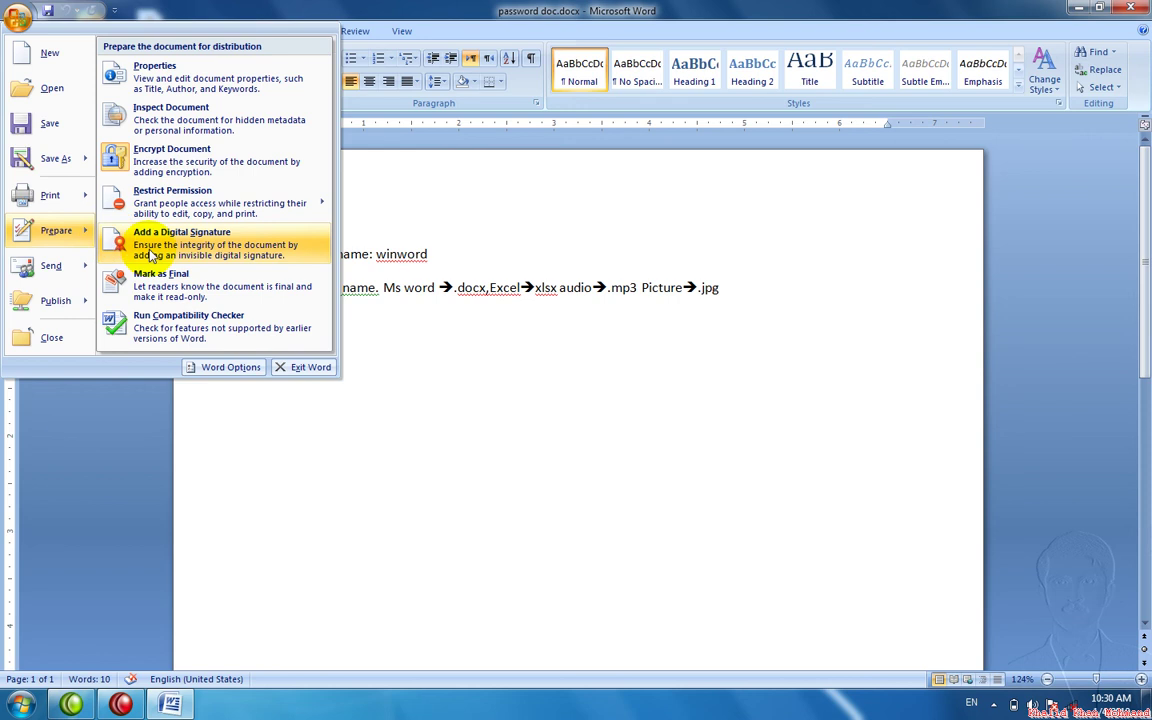
click(176, 287)
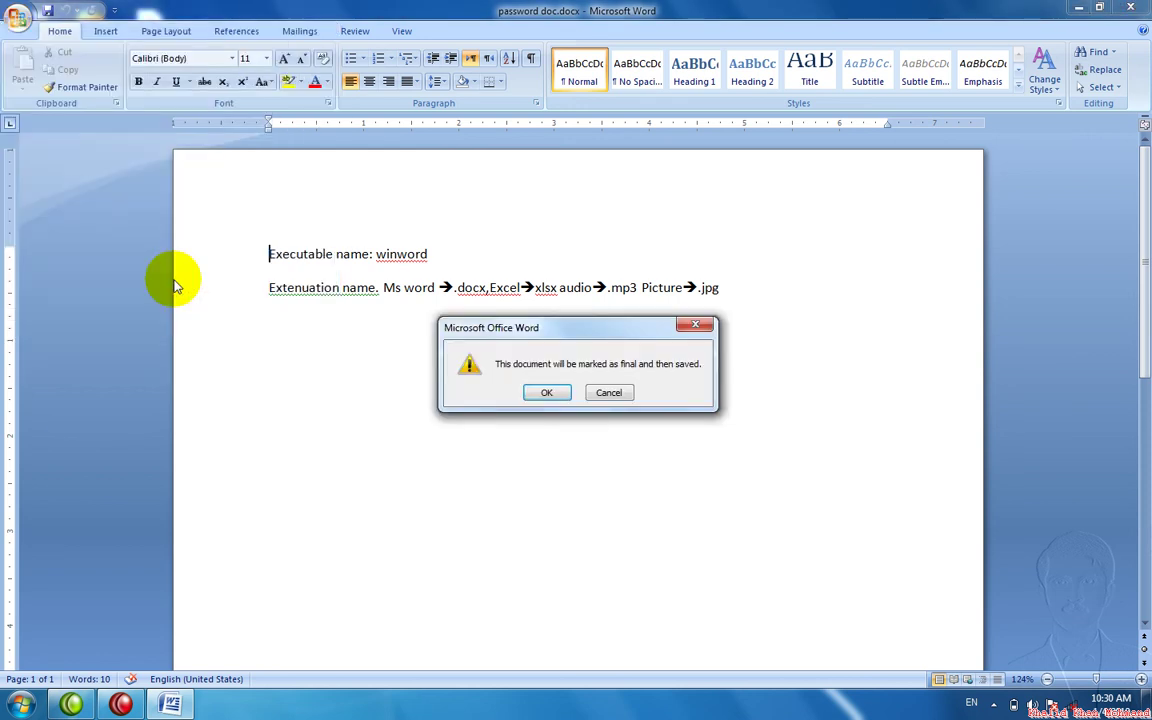
click(547, 393)
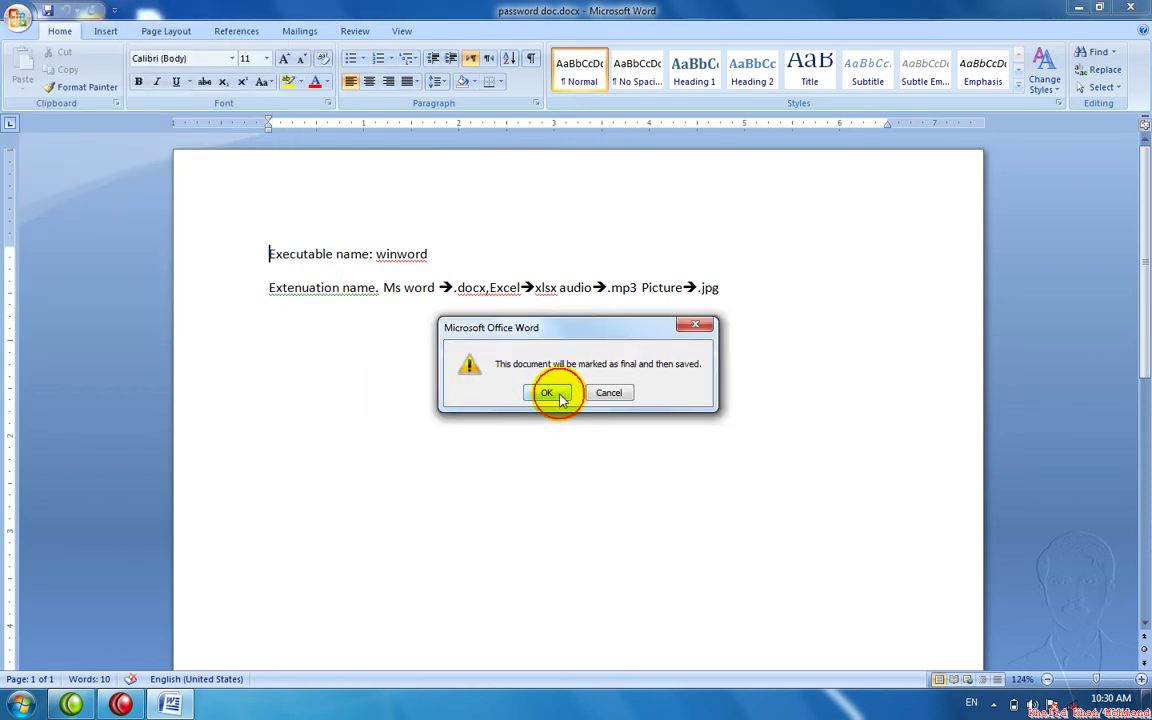
click(571, 408)
click(494, 347)
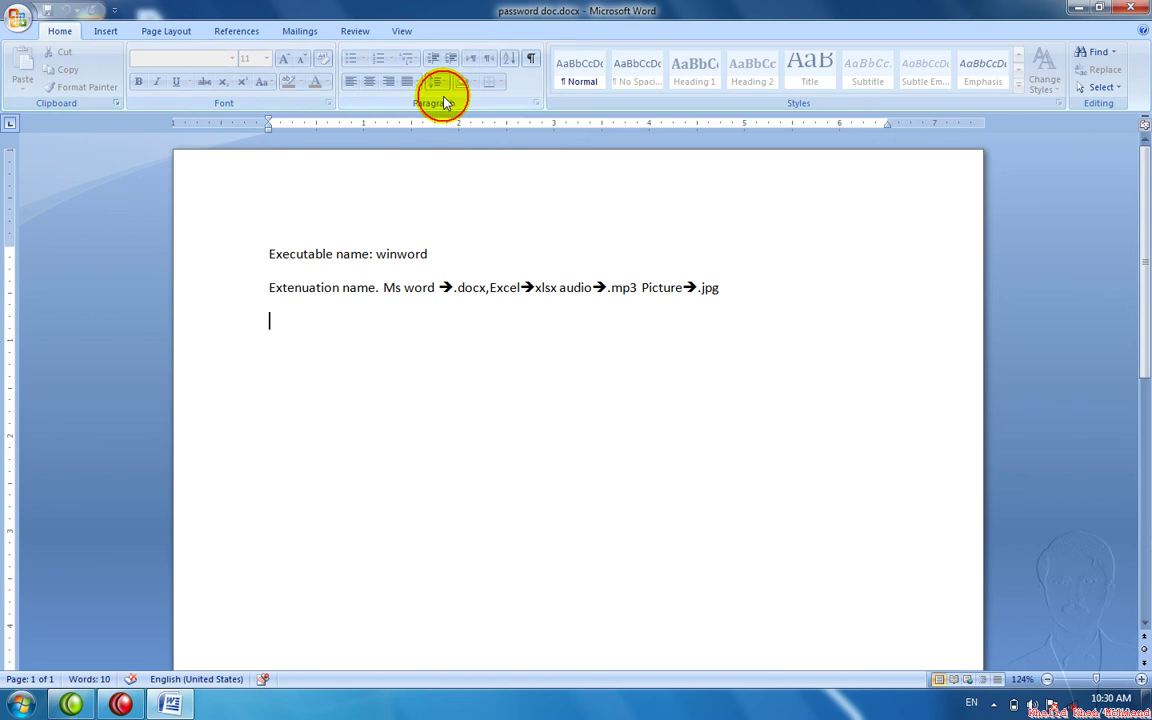
Step: Select the text of the winword line and reopen the Office menu for Prepare options
click(315, 287)
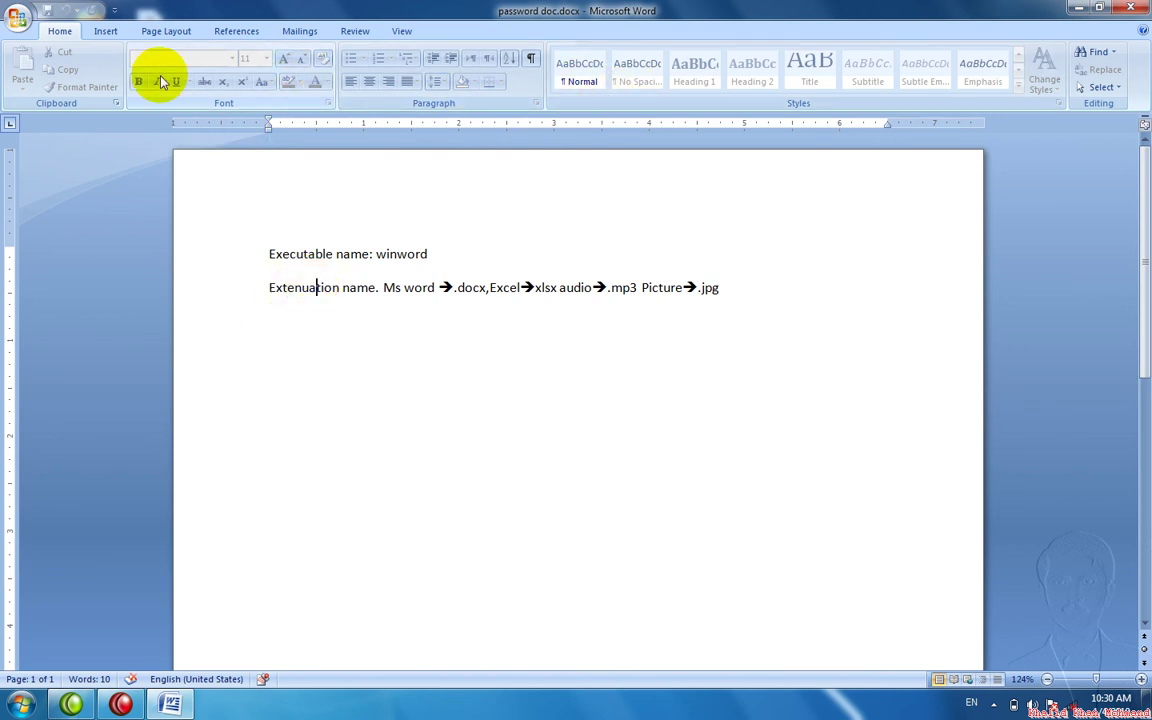
click(18, 18)
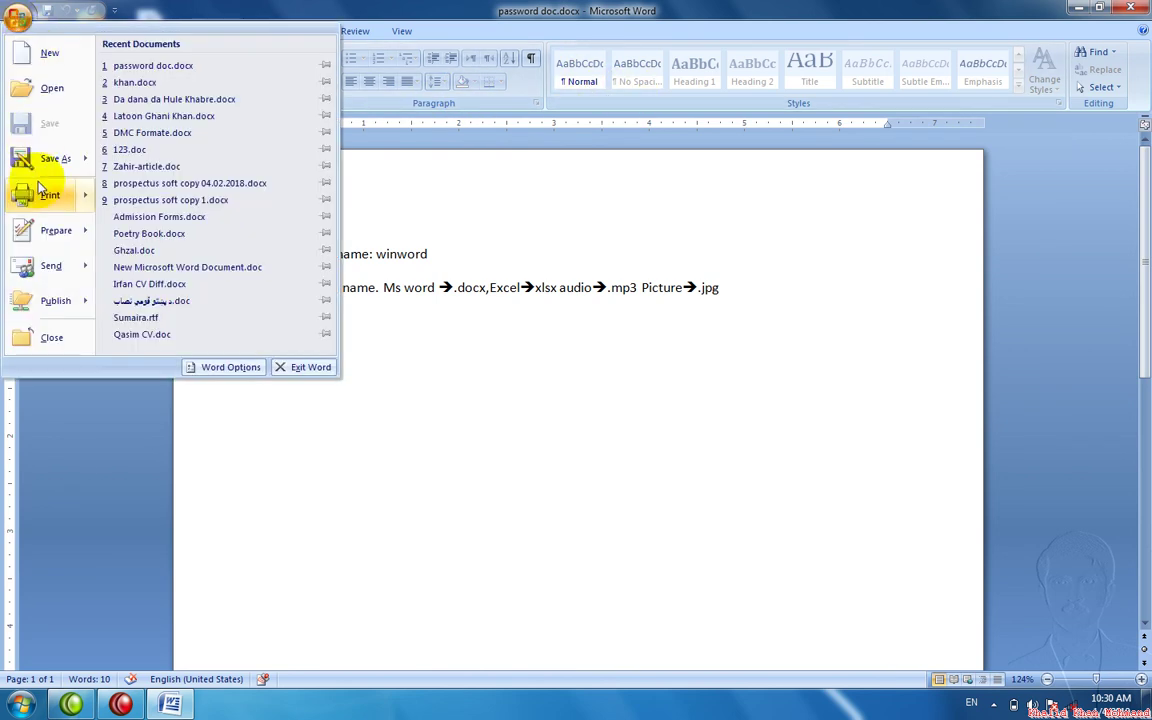
mouse_move(56, 230)
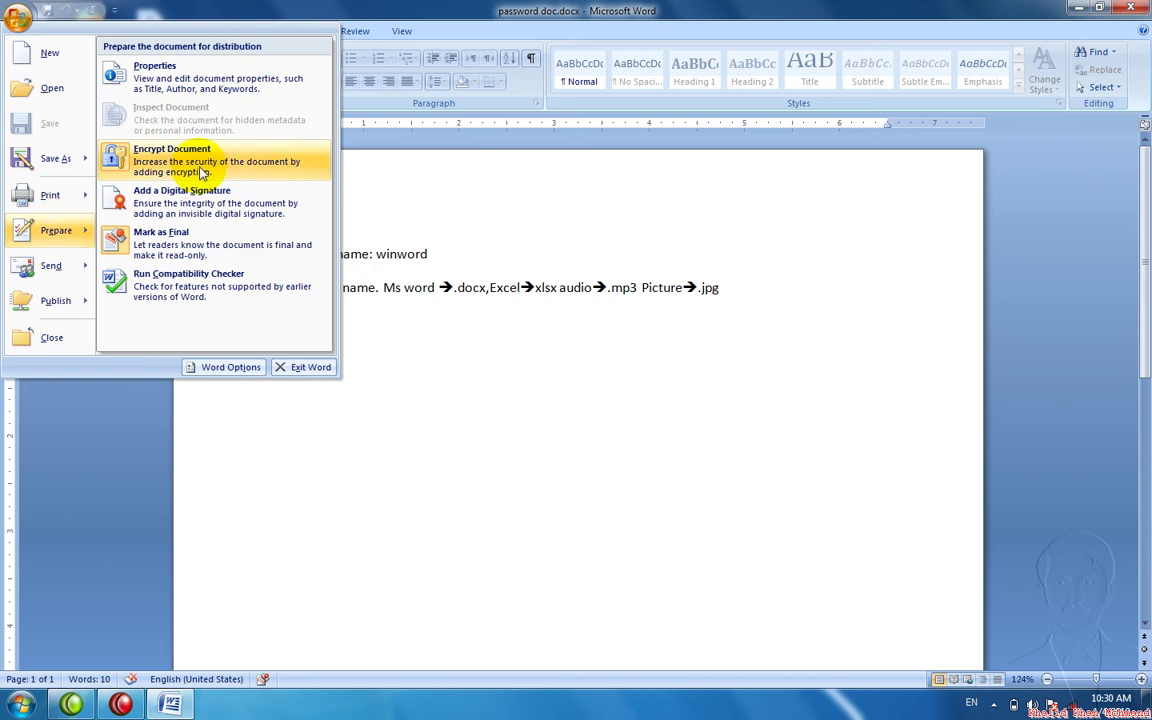
key(Escape)
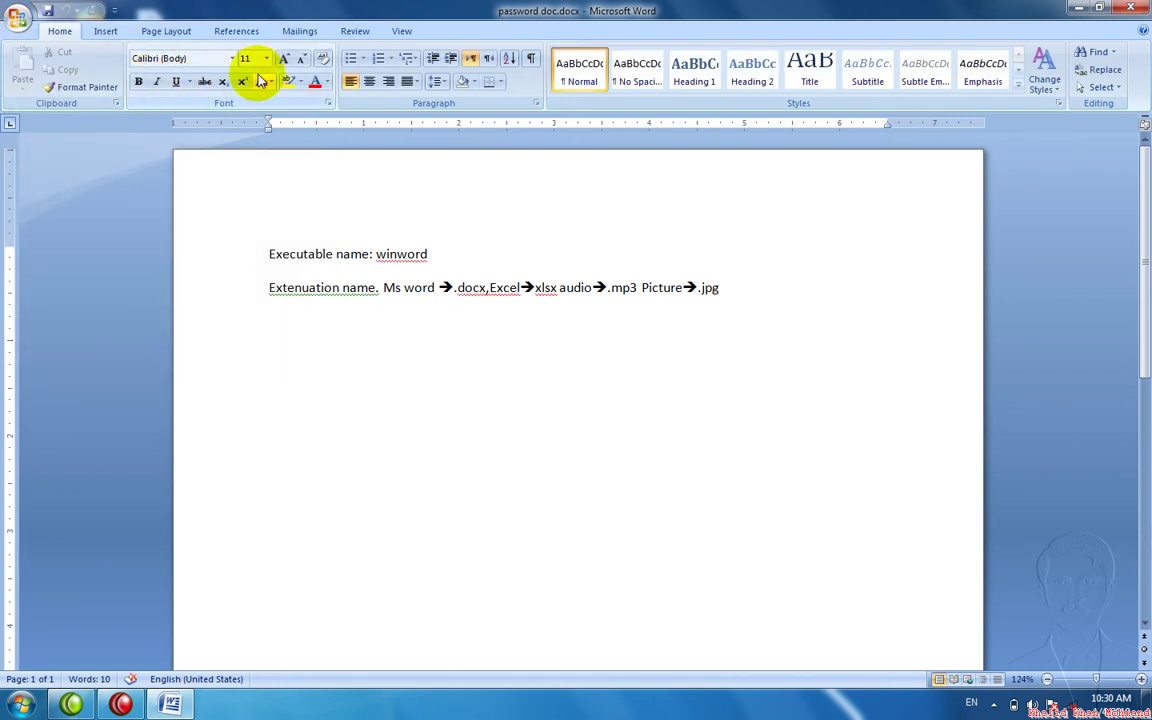
drag(428, 256, 290, 256)
click(12, 13)
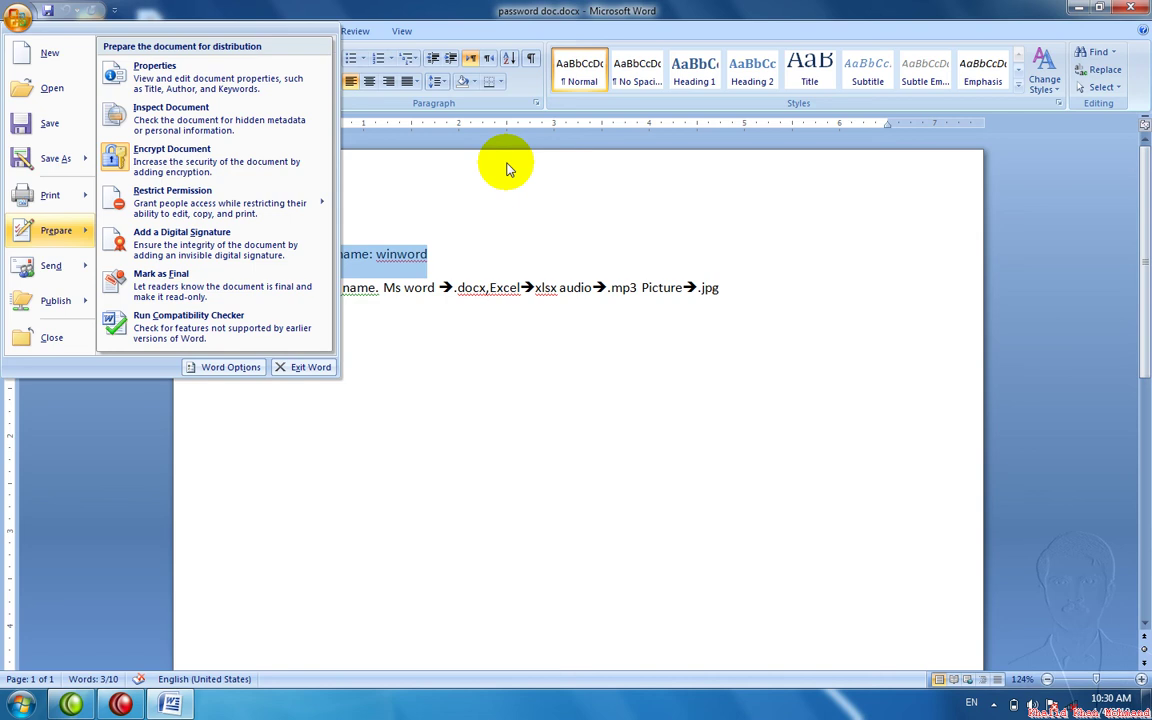
Step: Mark the document as final, confirming the save and dismissing the notice
click(240, 292)
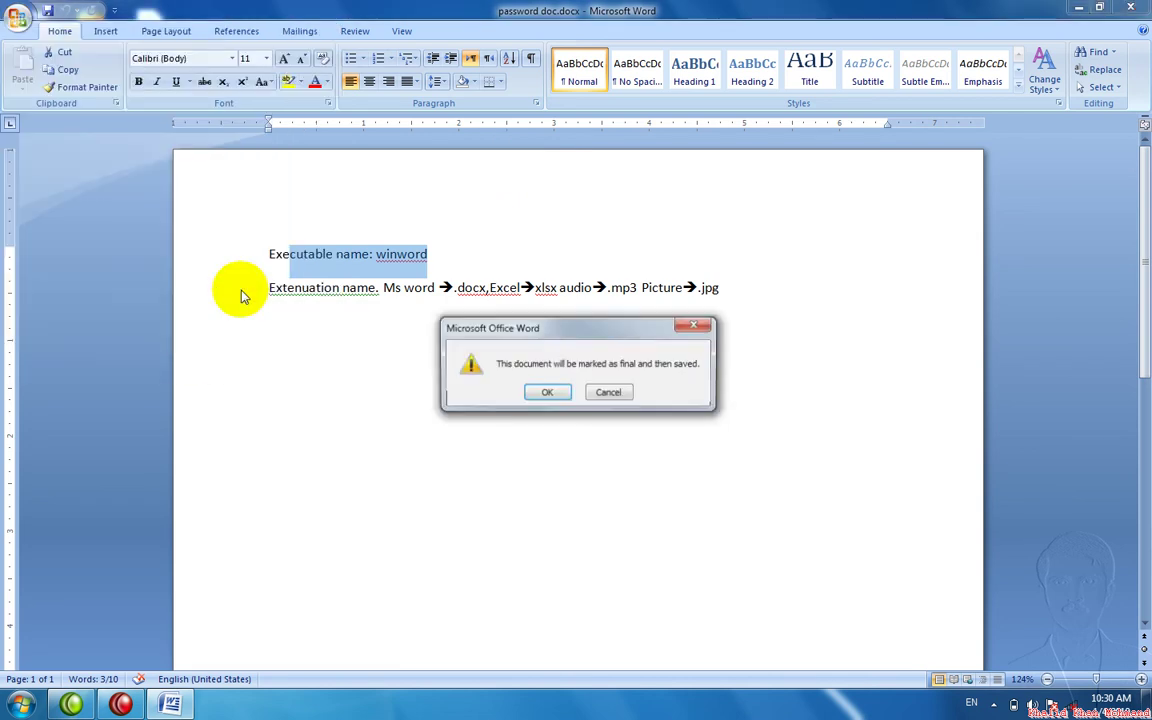
click(557, 393)
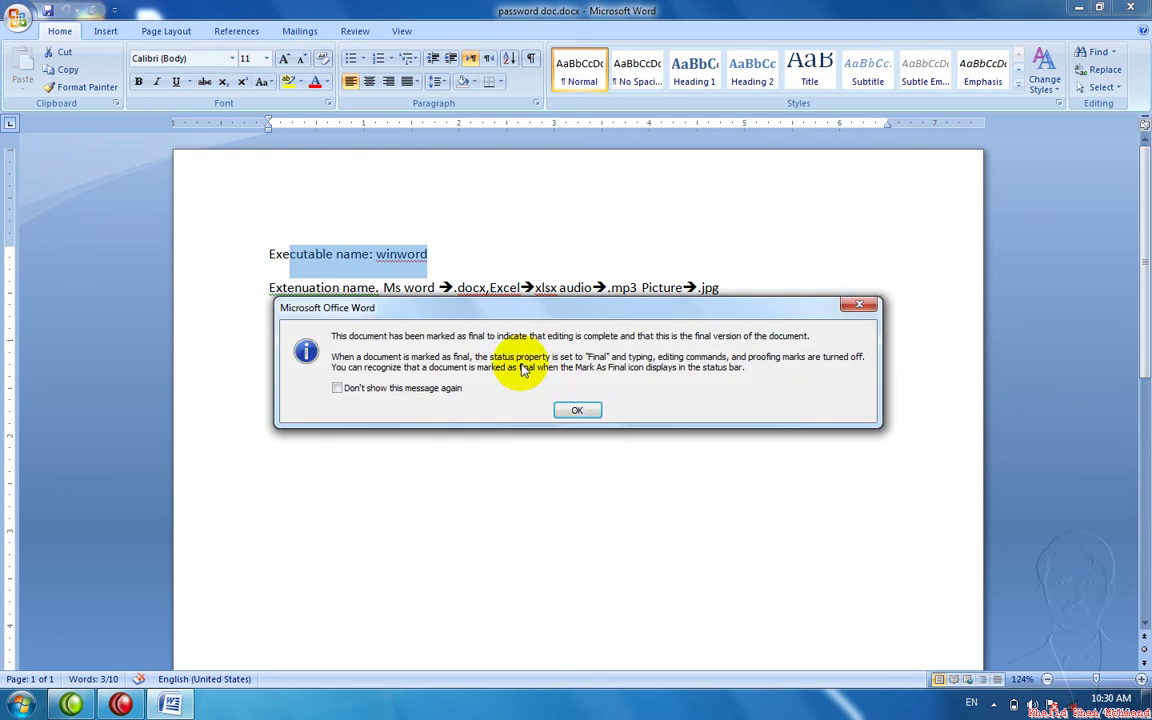
click(572, 410)
Step: Try selecting 'Executable name:' to check editing is locked, then clear the selection
click(361, 250)
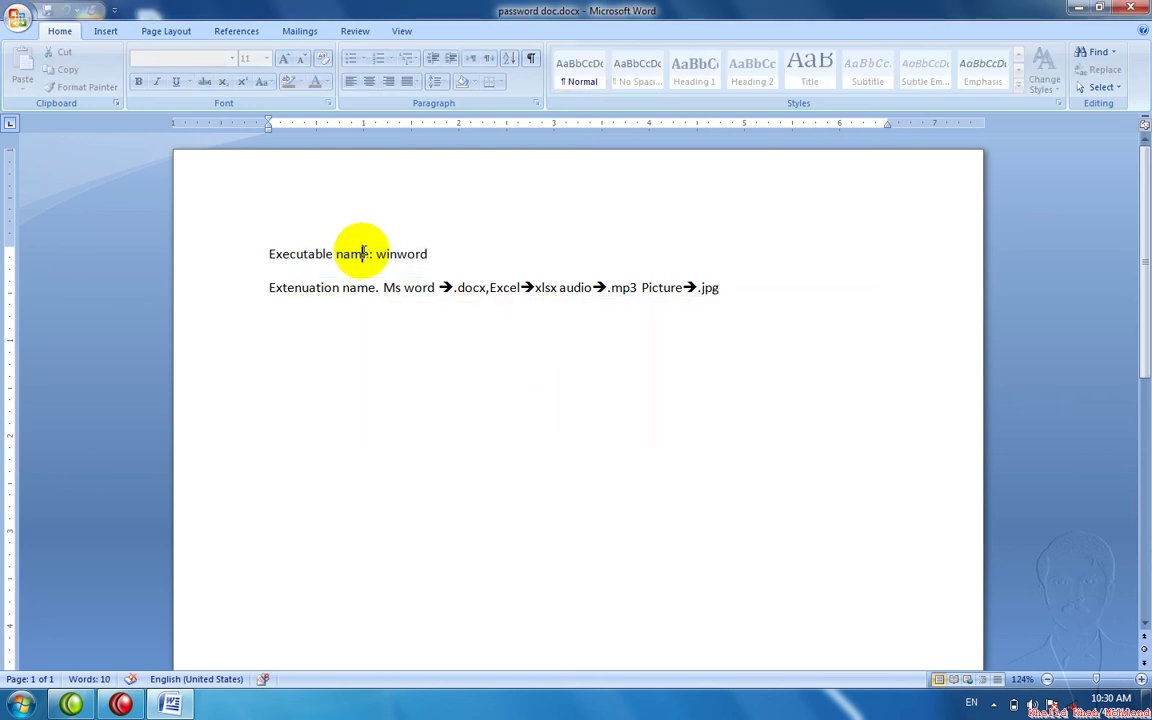
drag(344, 250, 216, 226)
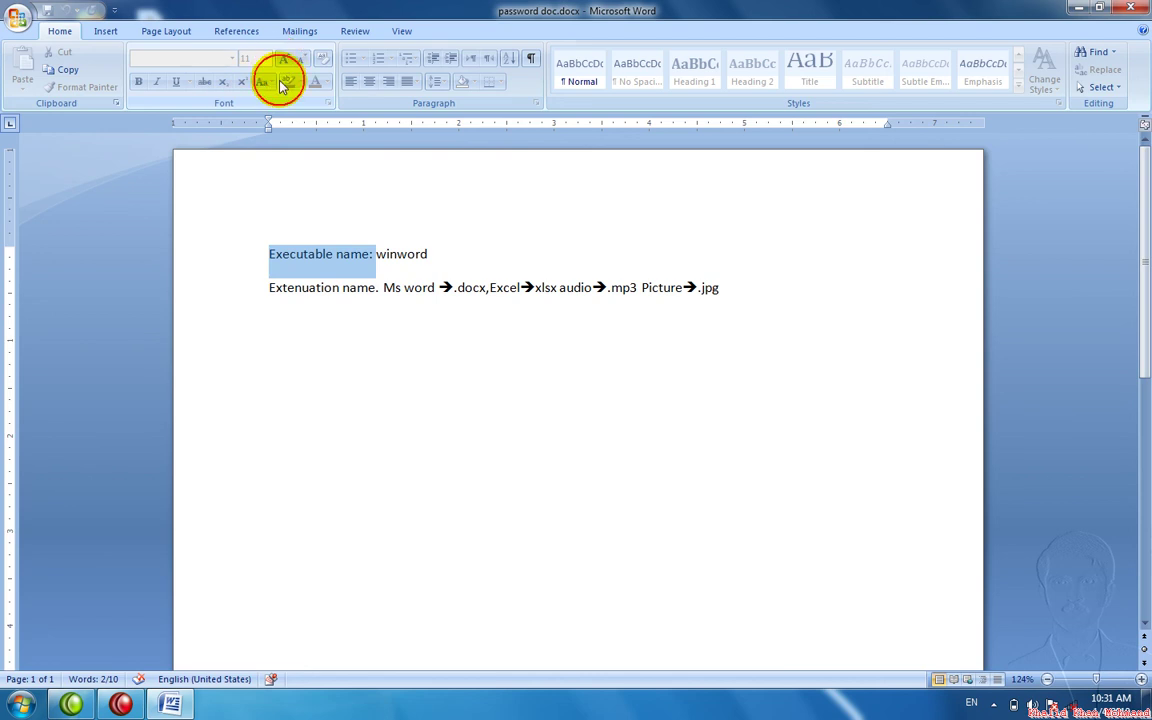
click(333, 257)
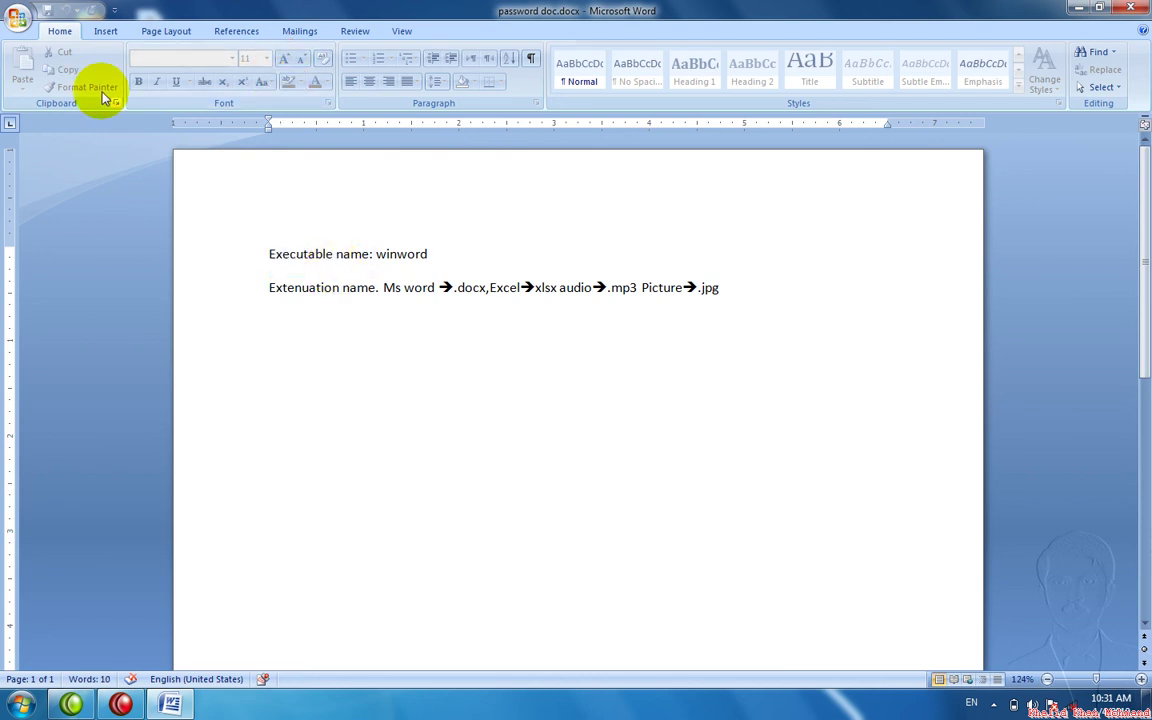
click(20, 18)
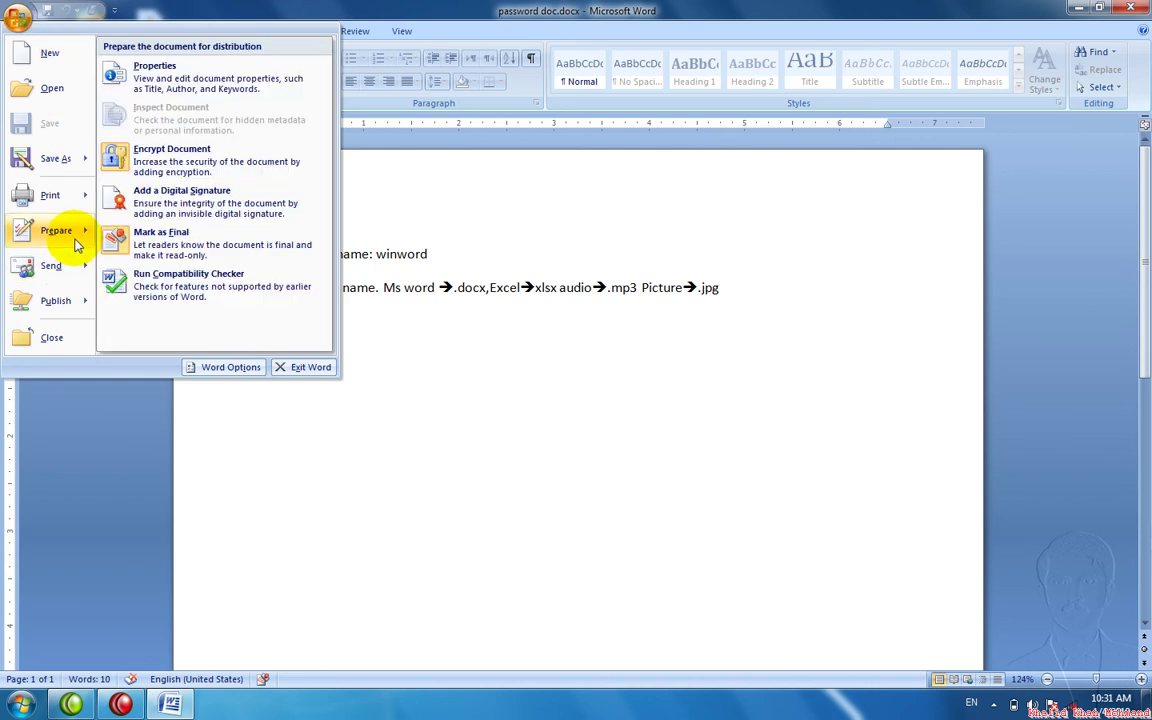
Step: Make the letters 'xecutab' in Executable bold with yellow highlighting
key(Escape)
drag(322, 256, 277, 254)
click(140, 82)
click(288, 82)
Step: Show the Office menu's Send choices, E-mail and Internet Fax
click(389, 225)
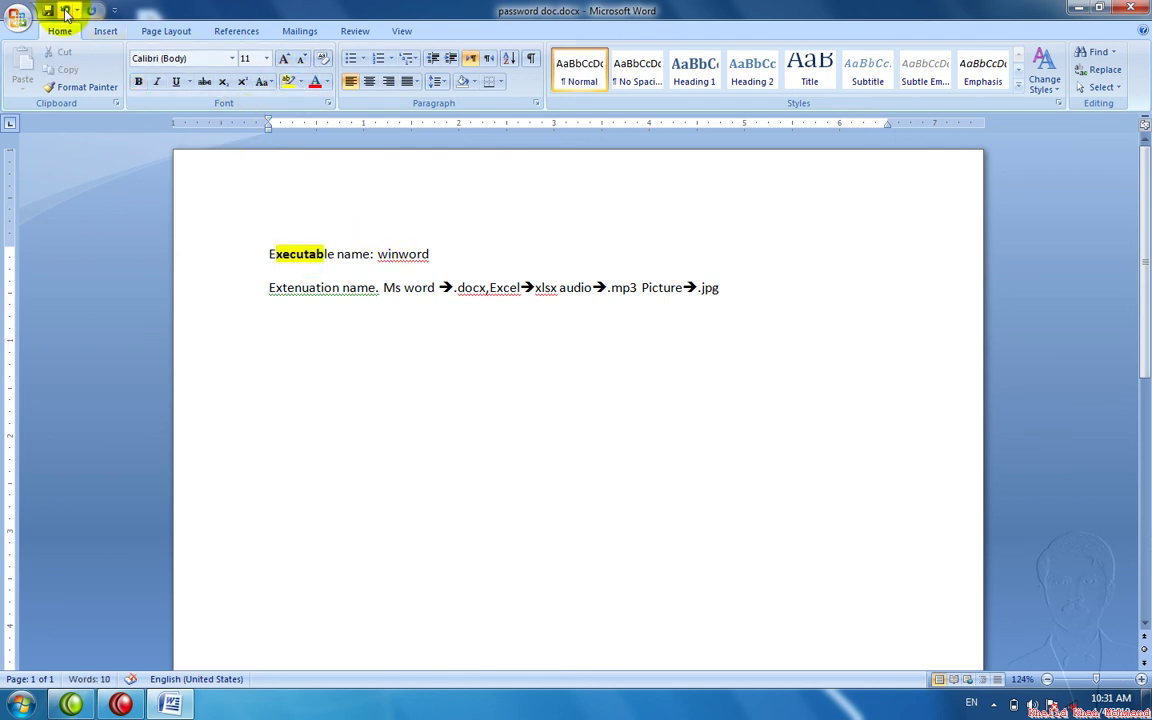
click(22, 16)
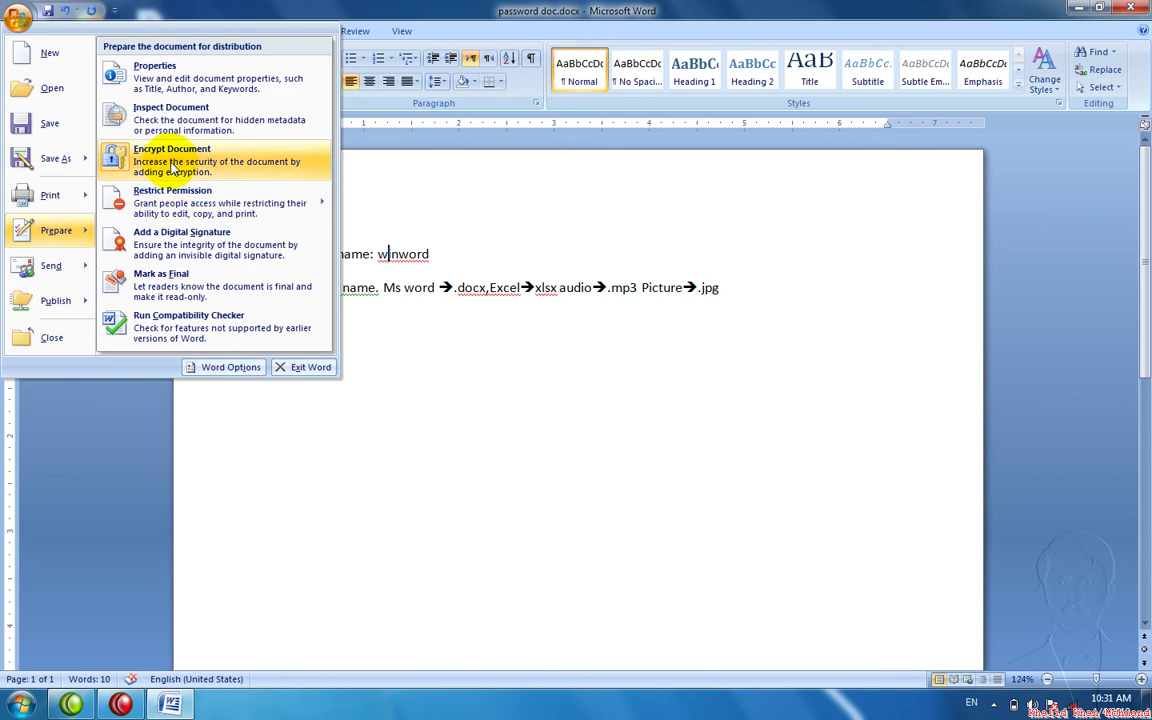
mouse_move(57, 264)
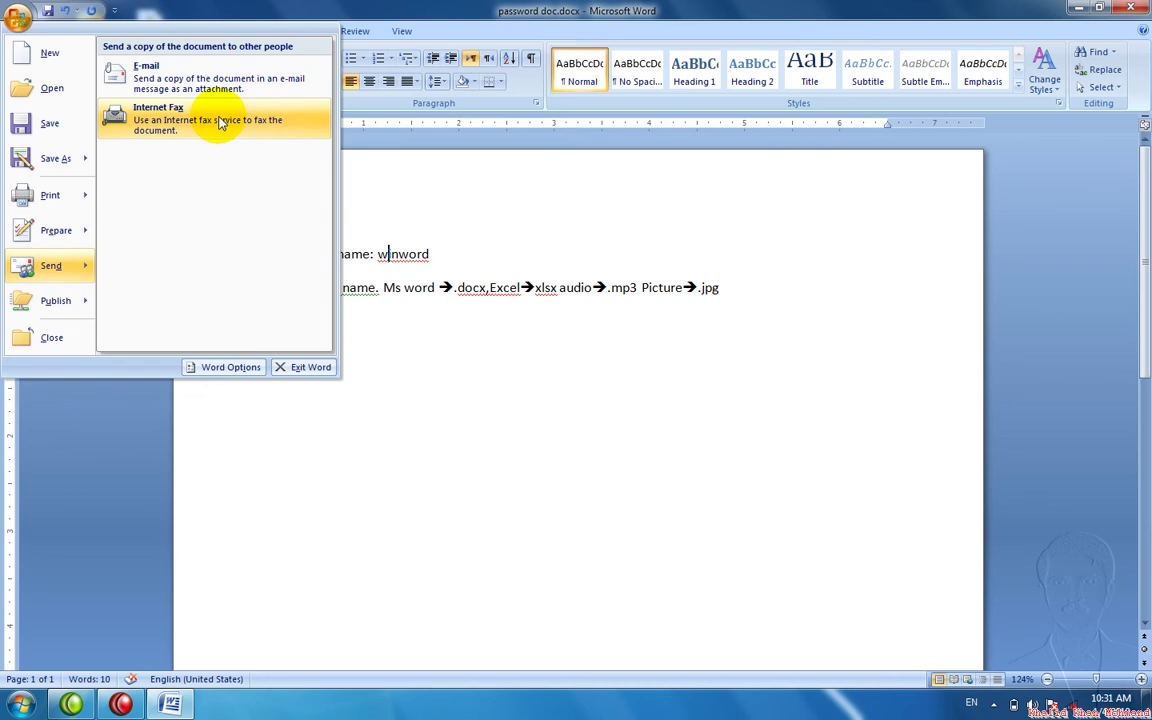
Step: View the Publish options, then open the New Document dialog
mouse_move(56, 298)
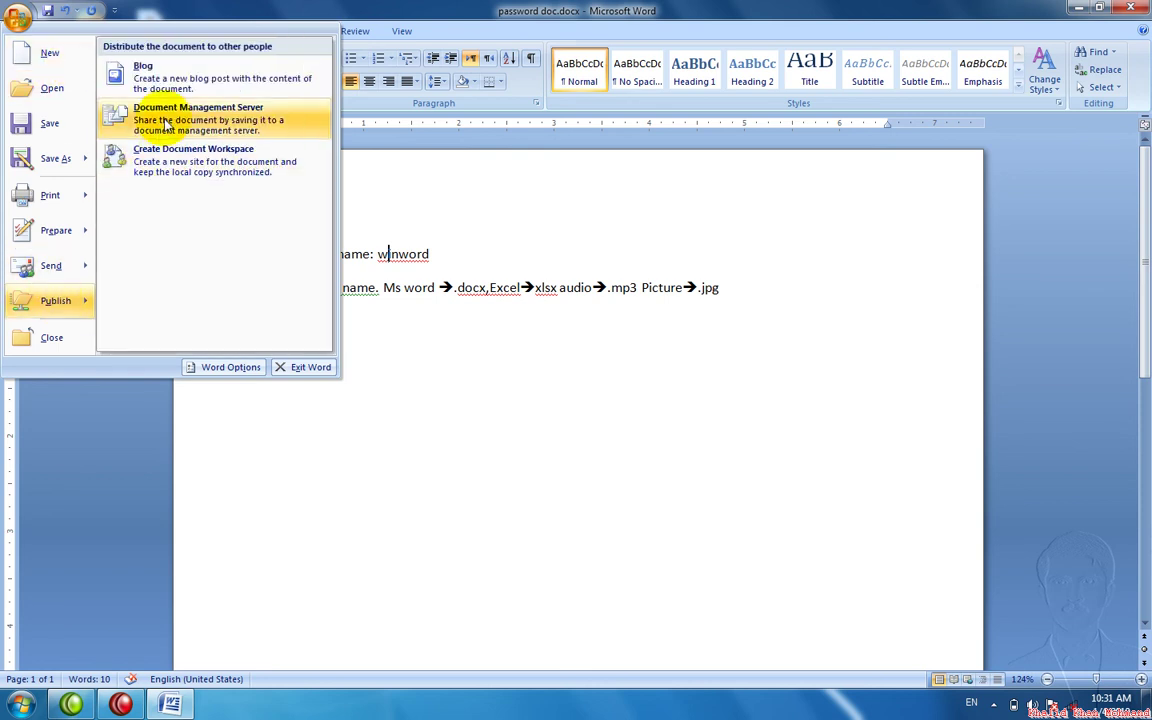
click(68, 70)
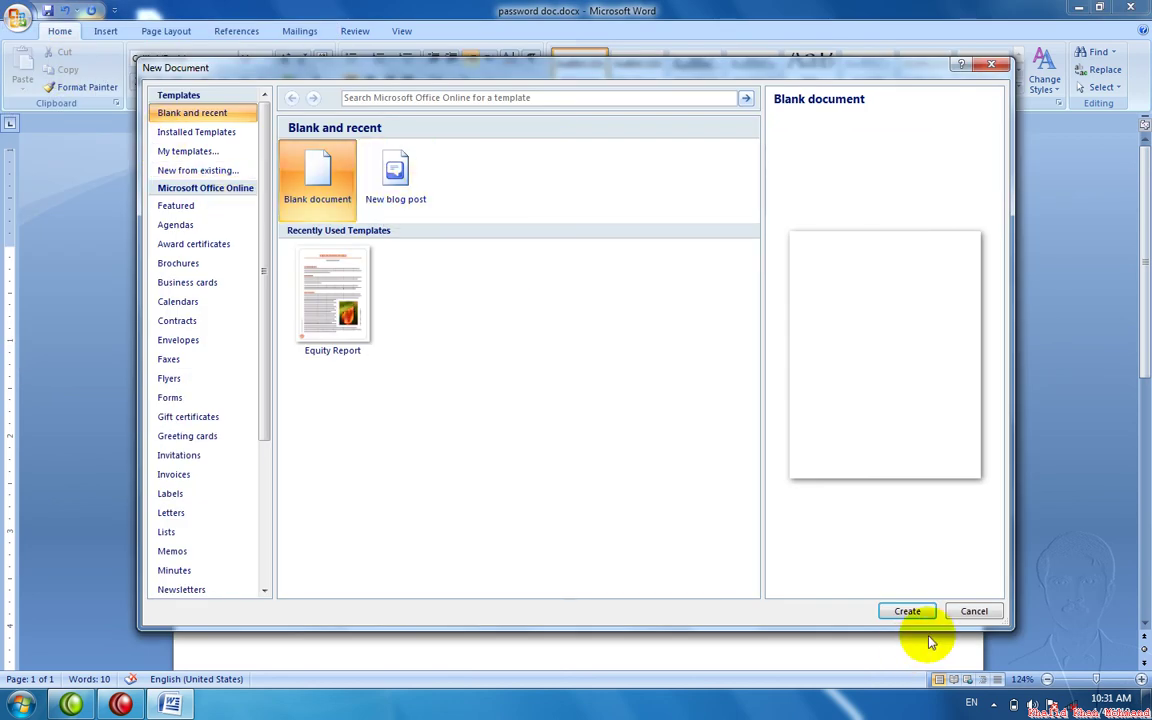
Step: Cancel the New Document dialog and close password doc.docx, answering the save prompt
click(960, 618)
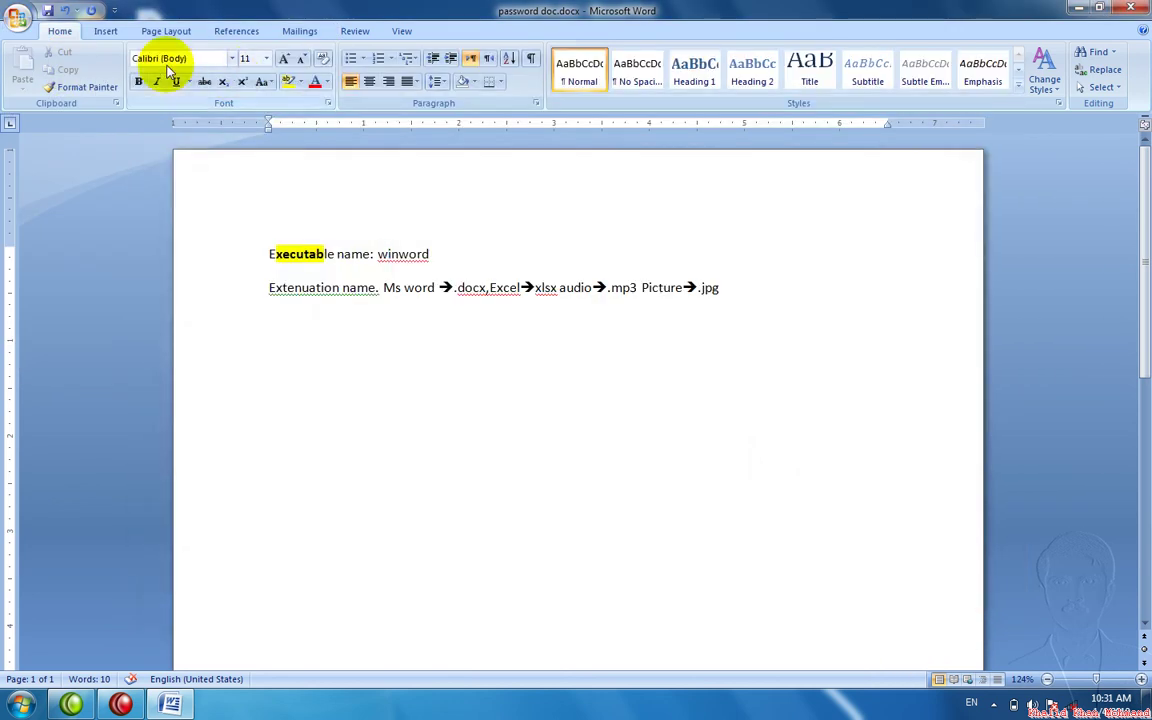
click(20, 22)
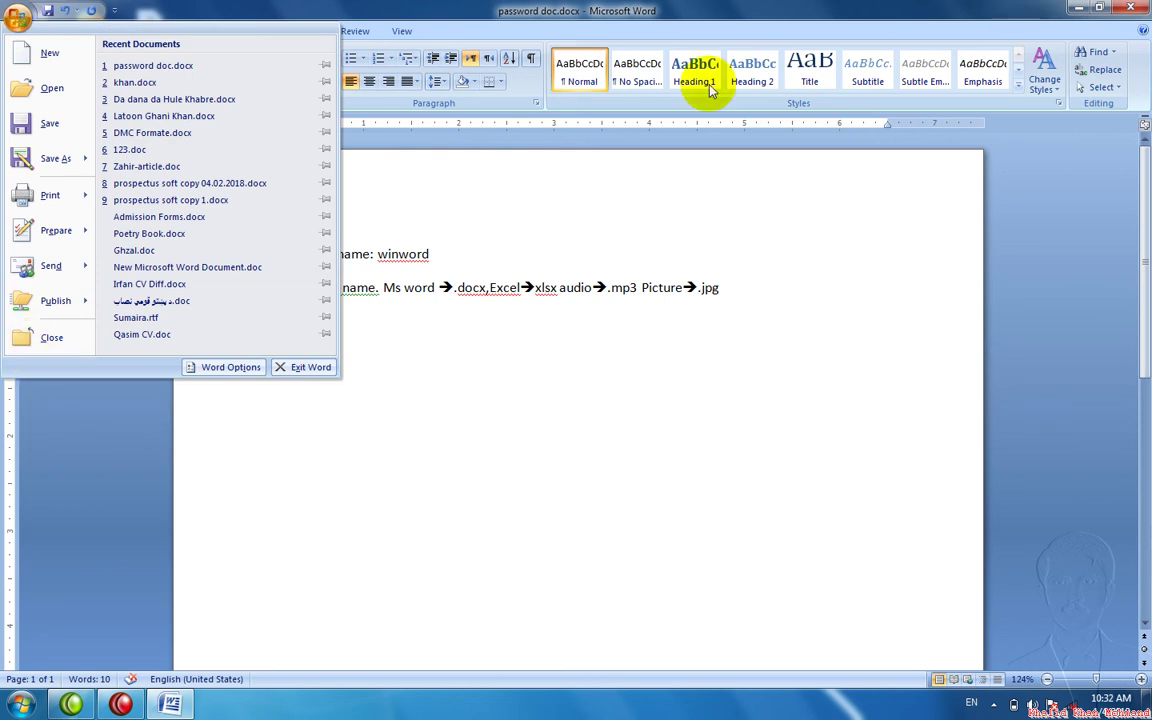
click(42, 337)
key(Tab)
key(Return)
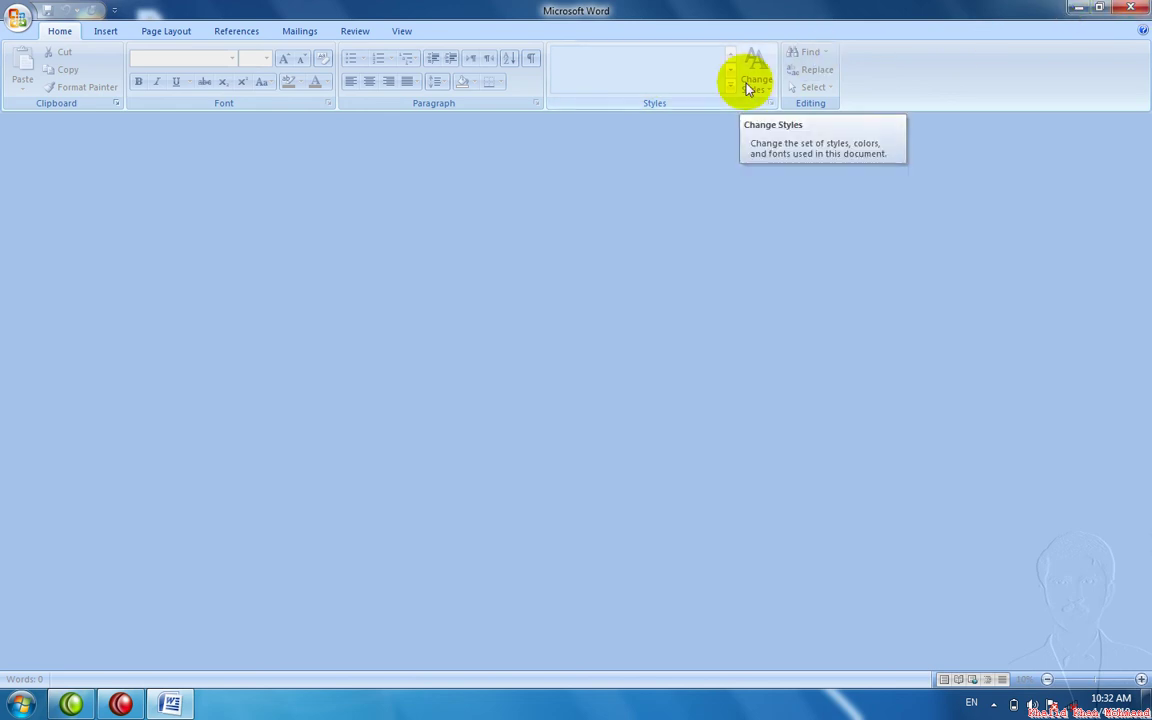
Step: Create a new blank Document1 and zoom to 108%
click(10, 14)
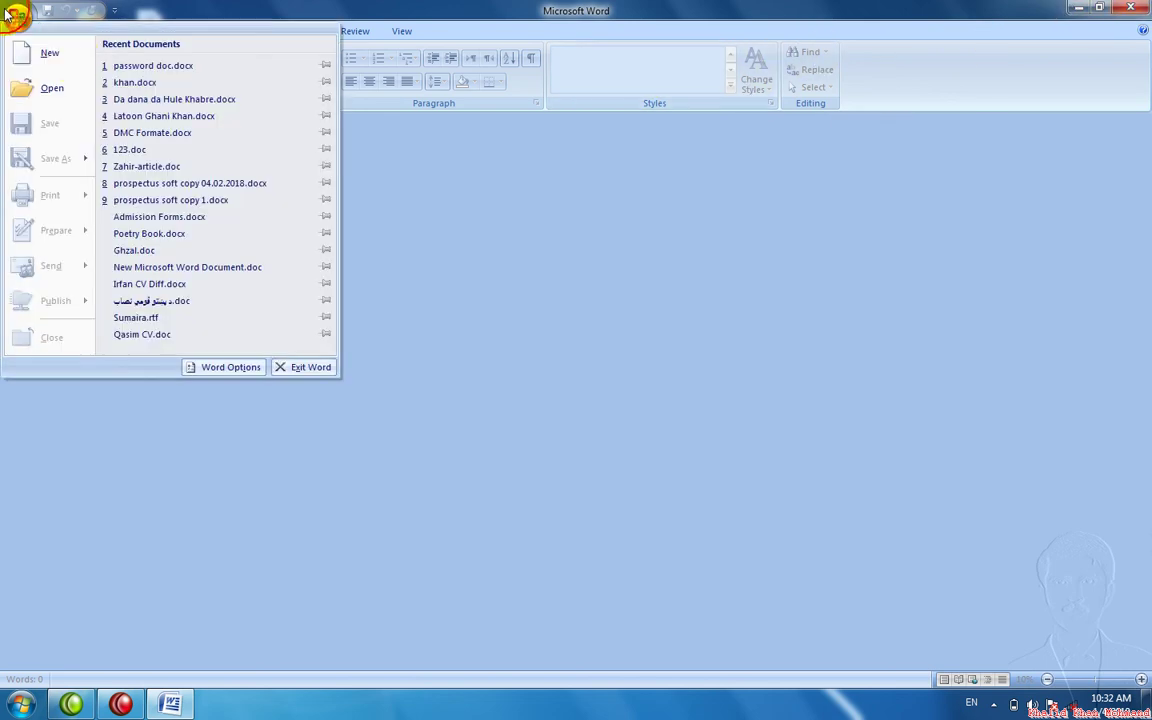
click(68, 54)
key(Return)
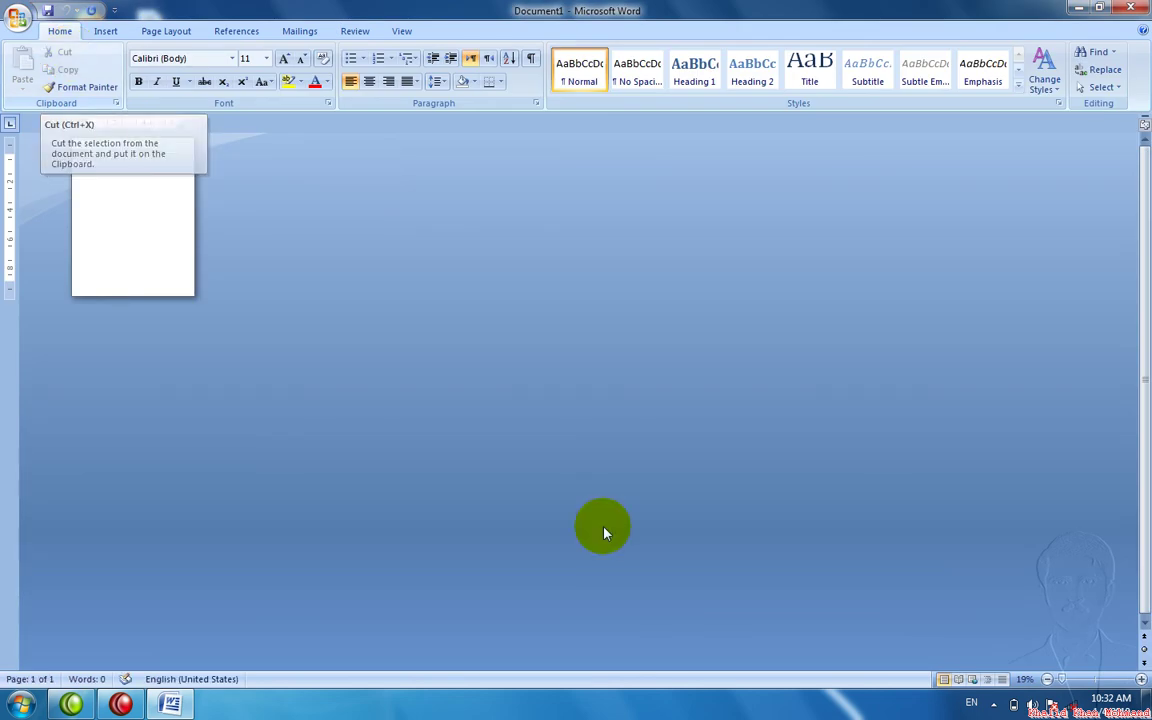
click(1096, 679)
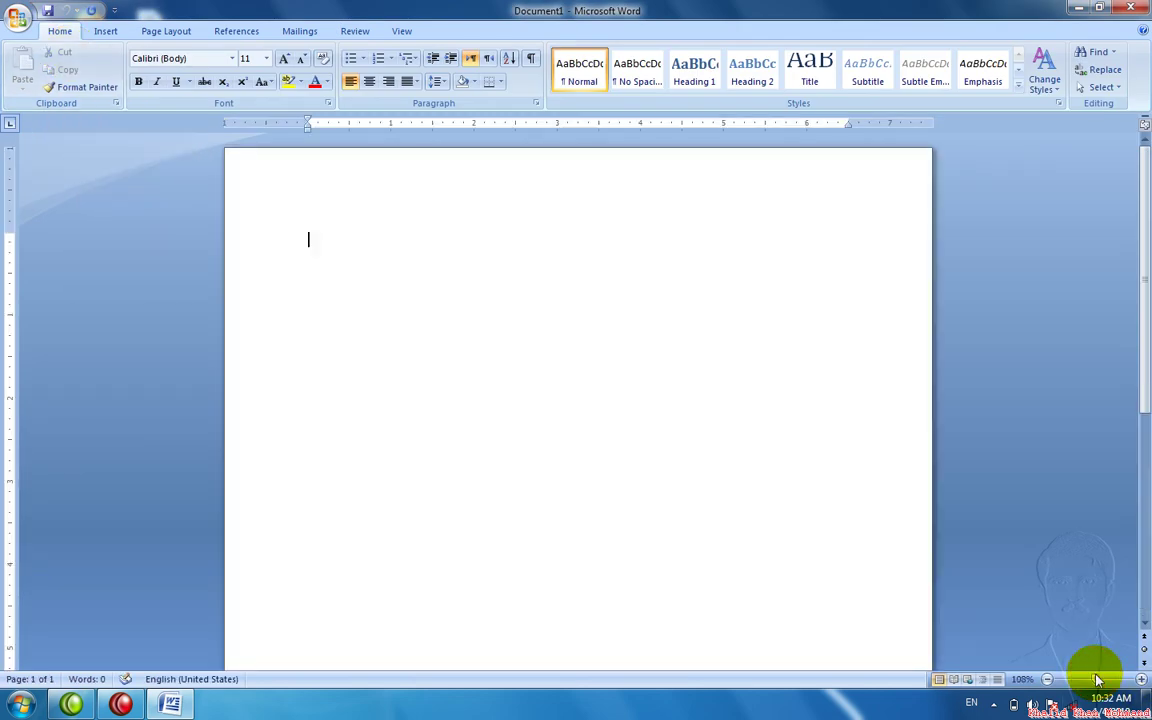
click(17, 28)
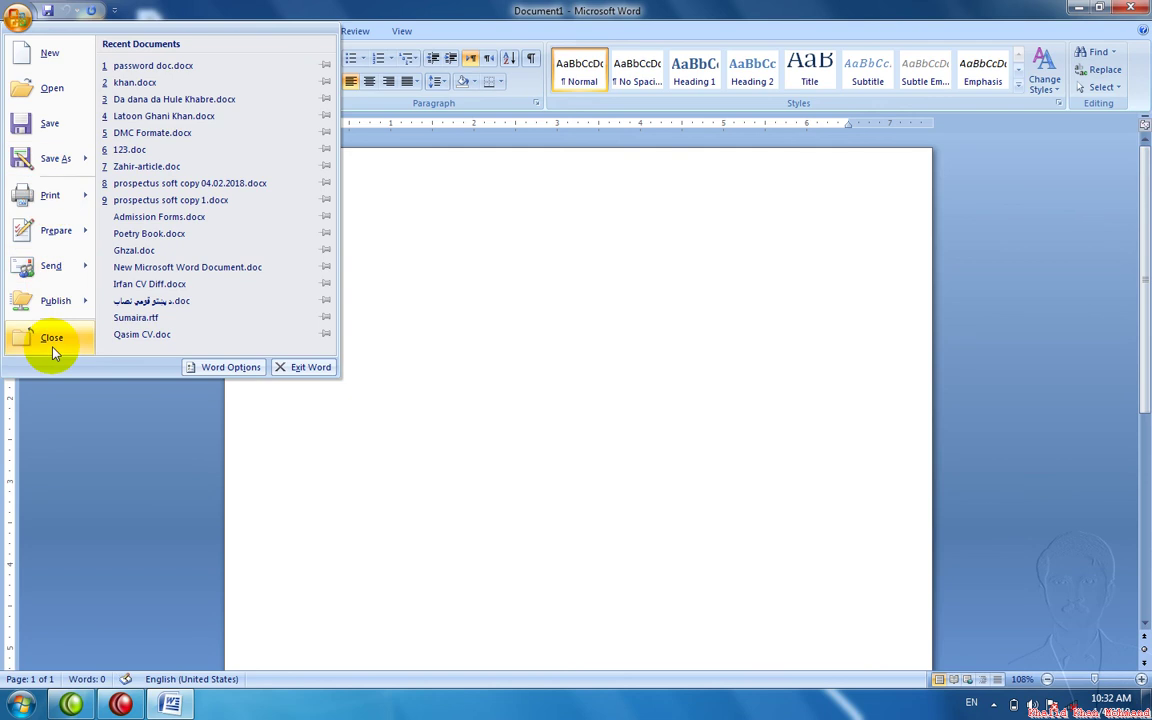
Step: Type Close, Ctrl+w and Alt+f4 on separate lines in the blank document
click(280, 458)
text(close)
key(Return)
text(Ctrl+)
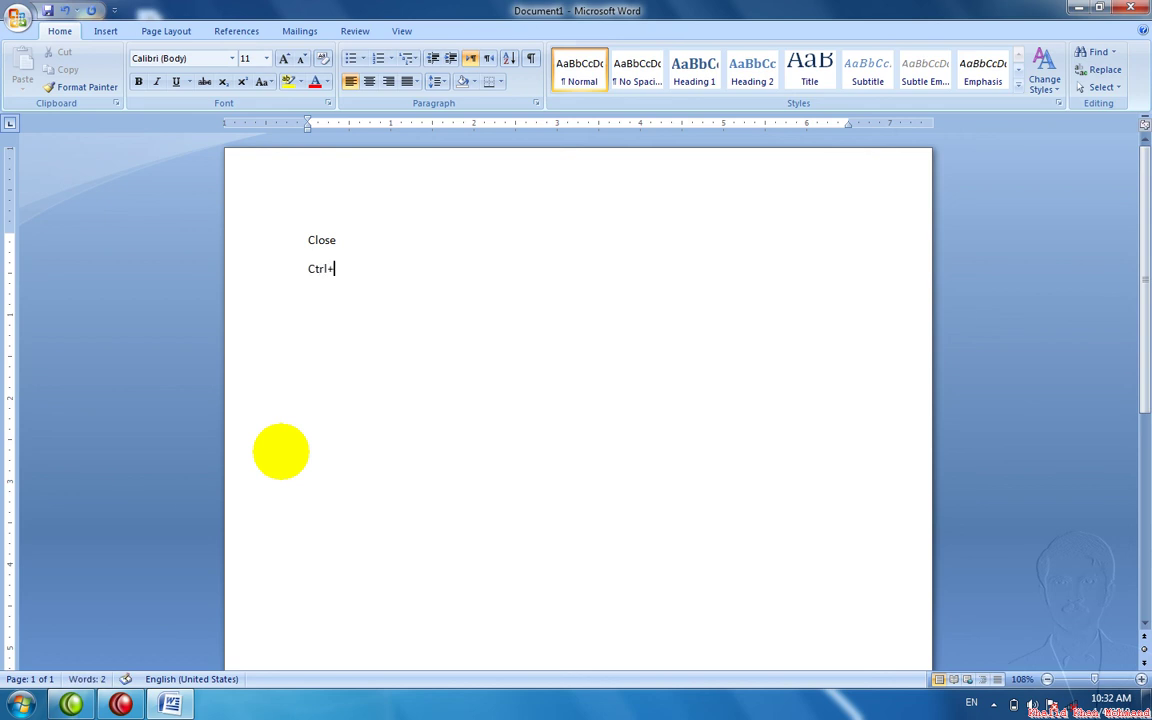
text(w )
text(Alt)
text(+)
text(f)
text(4)
Step: Make the 4 in Alt+f4 superscript
key(shift+Left)
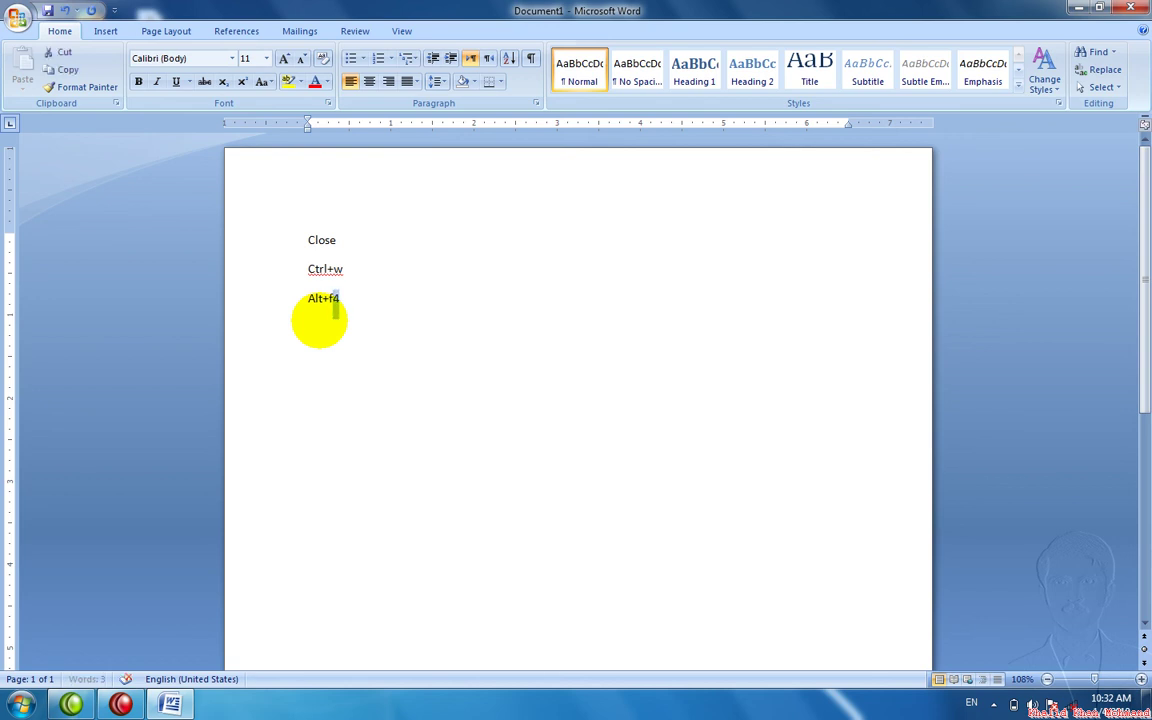
key(ctrl+shift+equal)
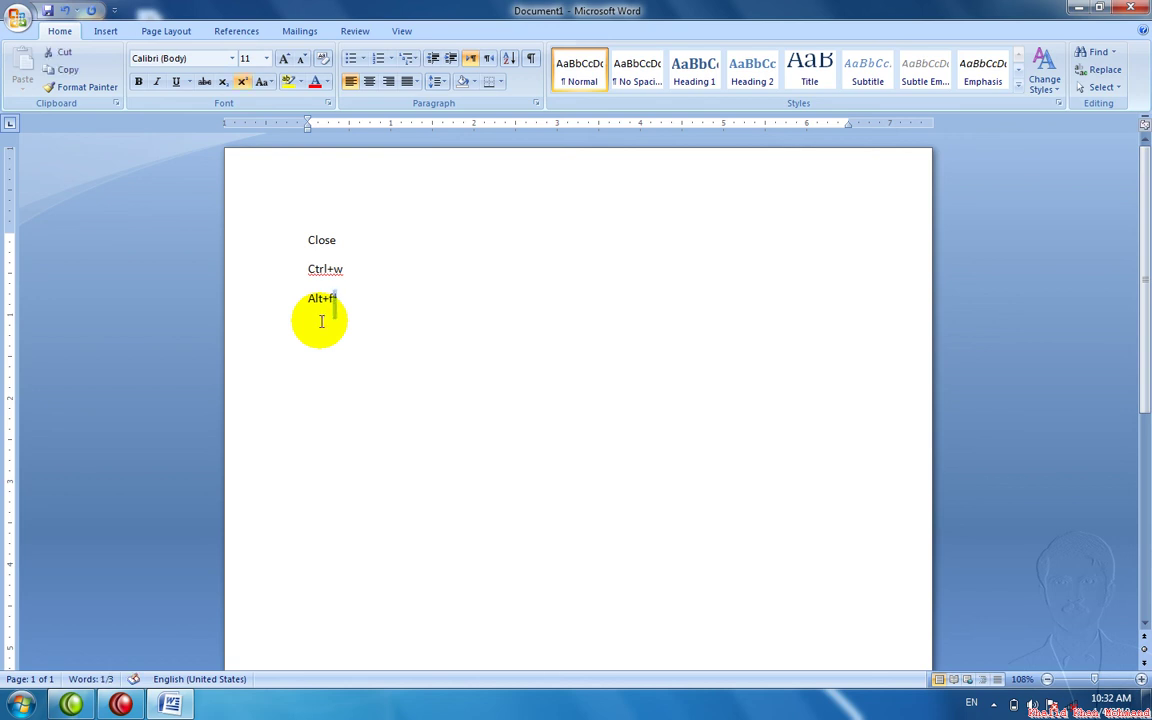
key(Right)
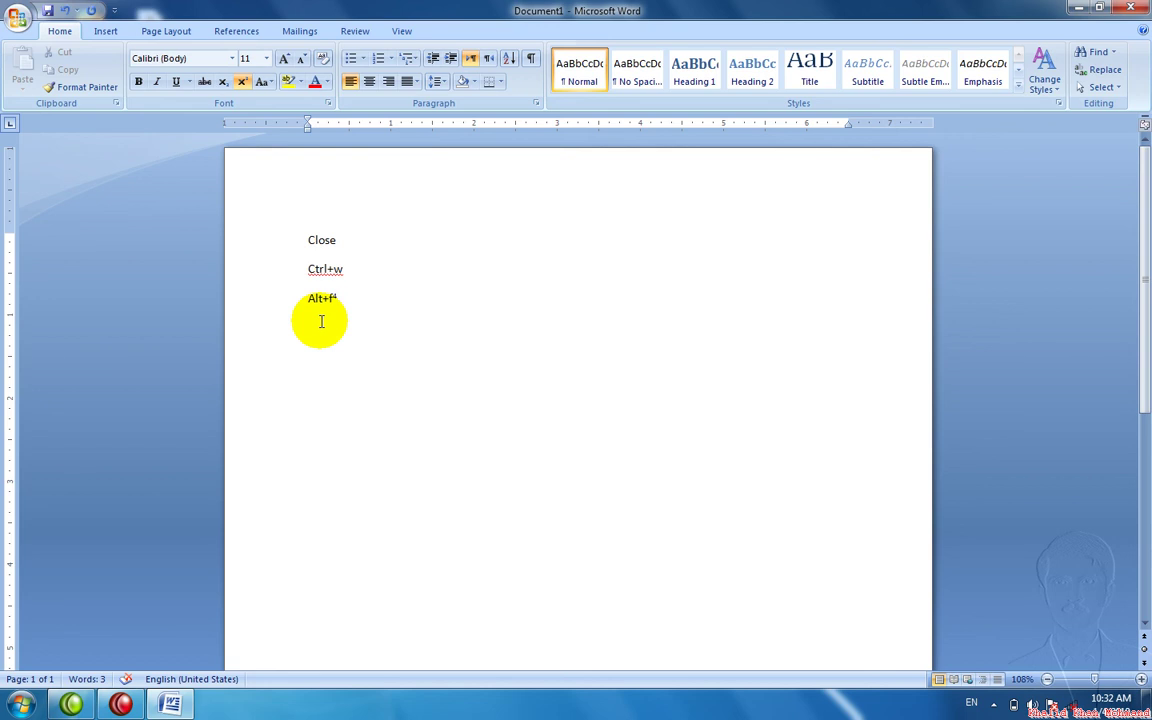
Step: Close Document1 without saving its changes, then start a new blank document
key(alt+F4)
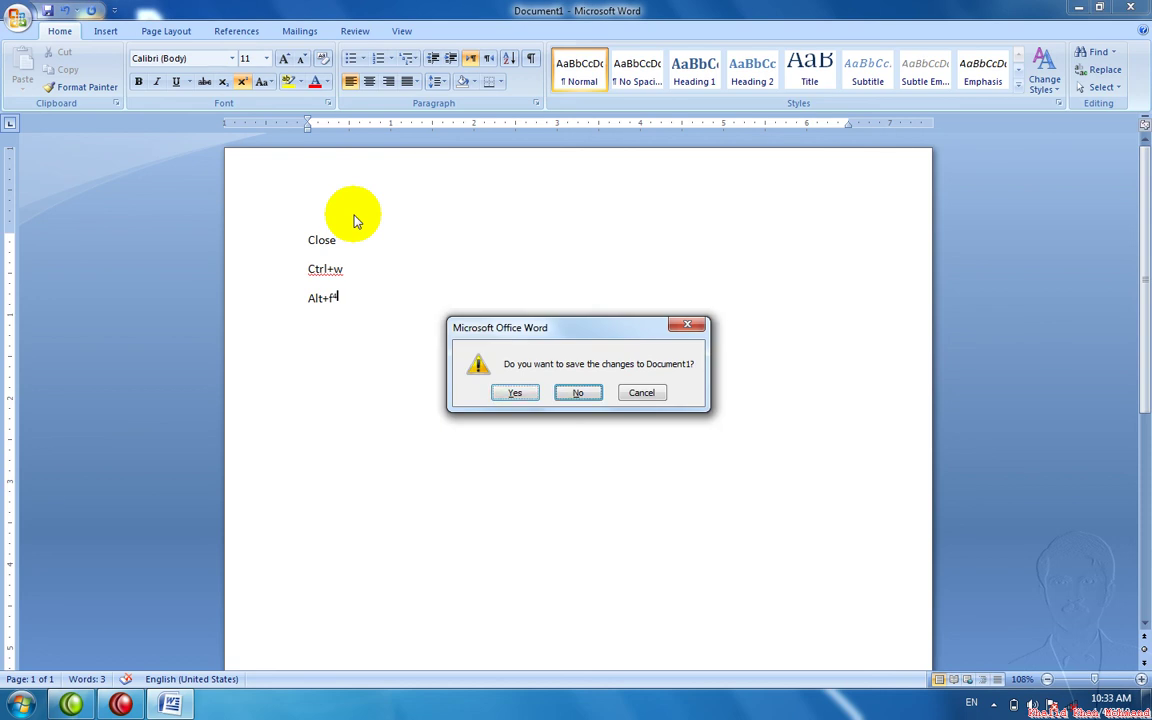
key(Tab)
key(shift+Tab)
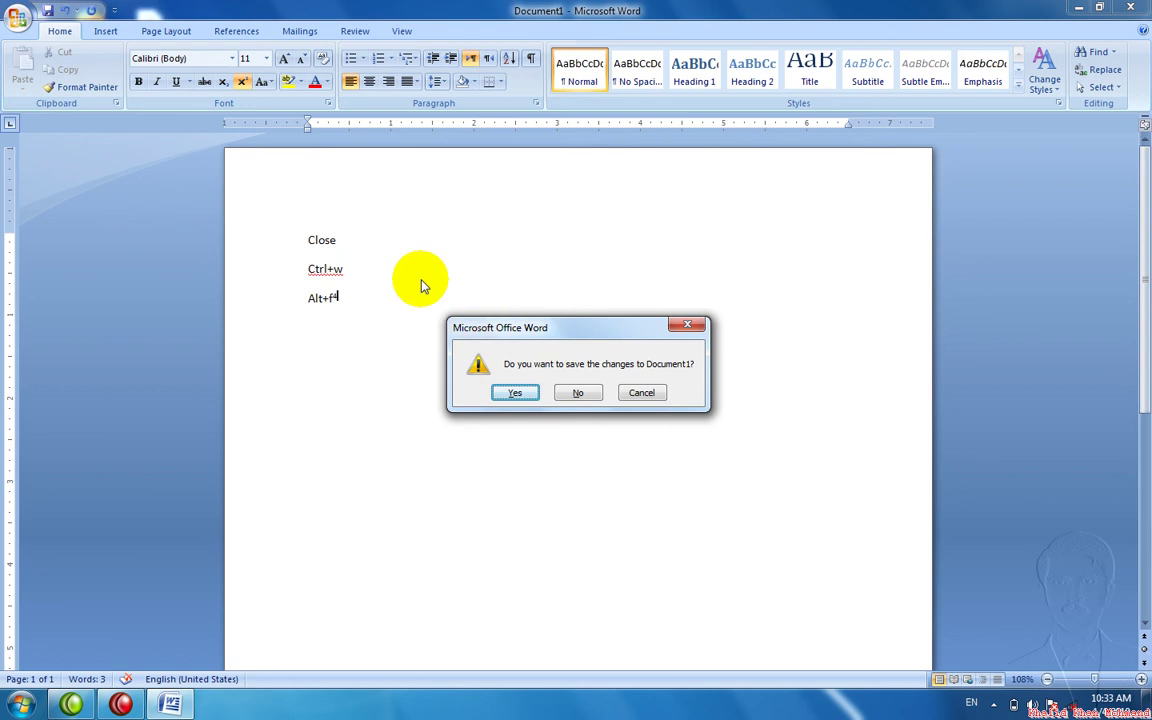
click(575, 394)
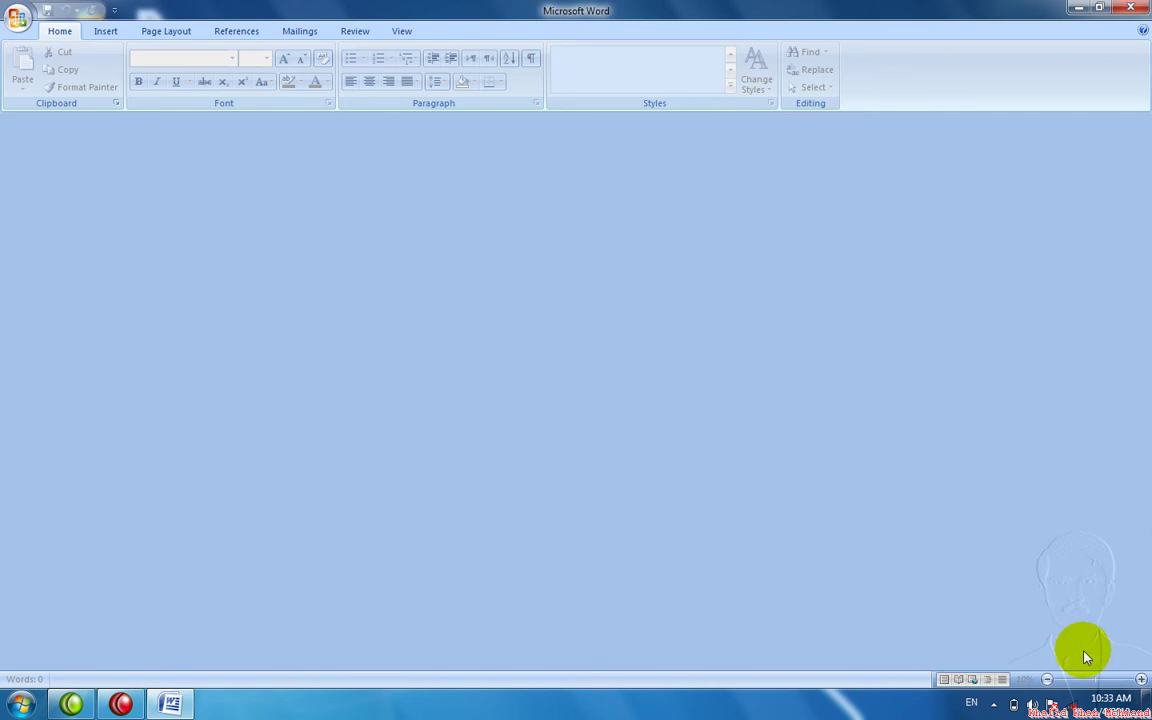
key(ctrl+n)
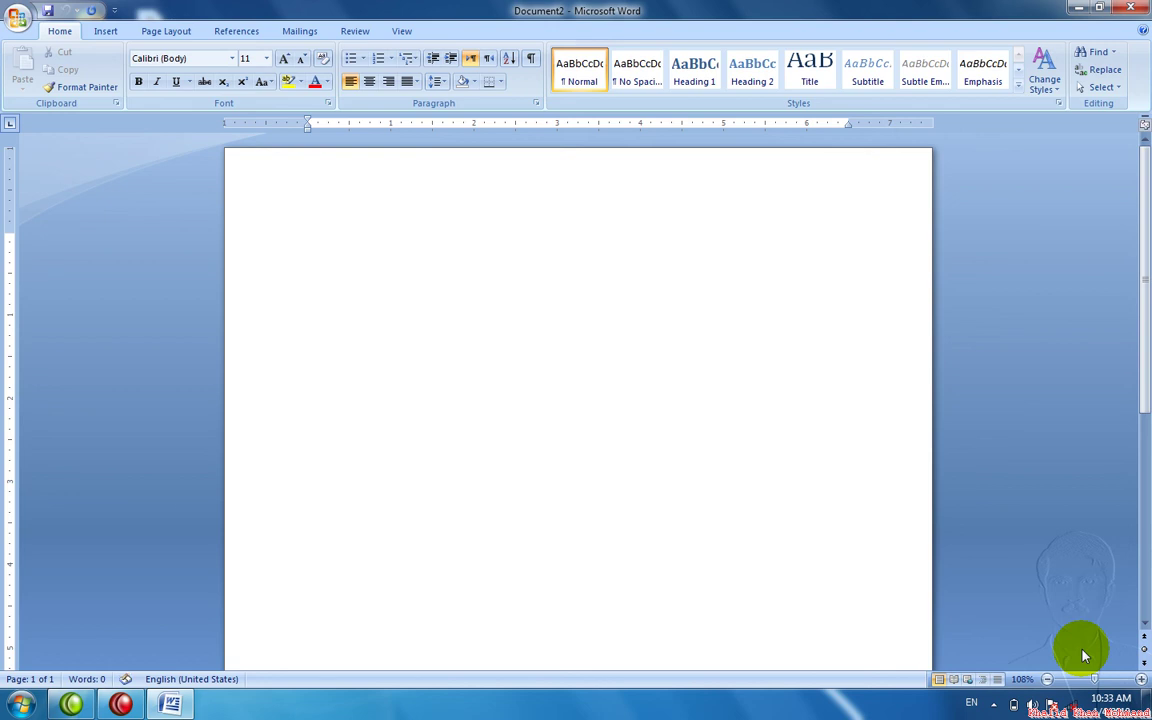
Step: Exit Word entirely with Alt+F4 to reveal the Windows desktop
key(alt+F4)
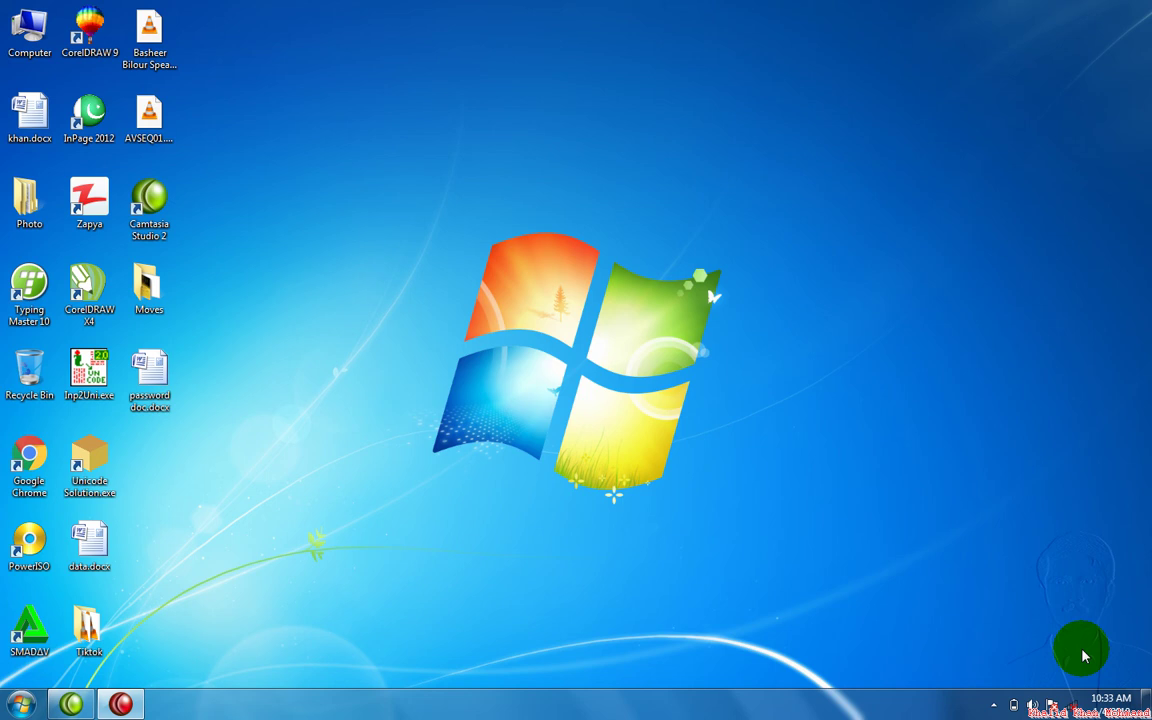
Step: Relaunch Word by running winword from the Windows Run box
key(super+r)
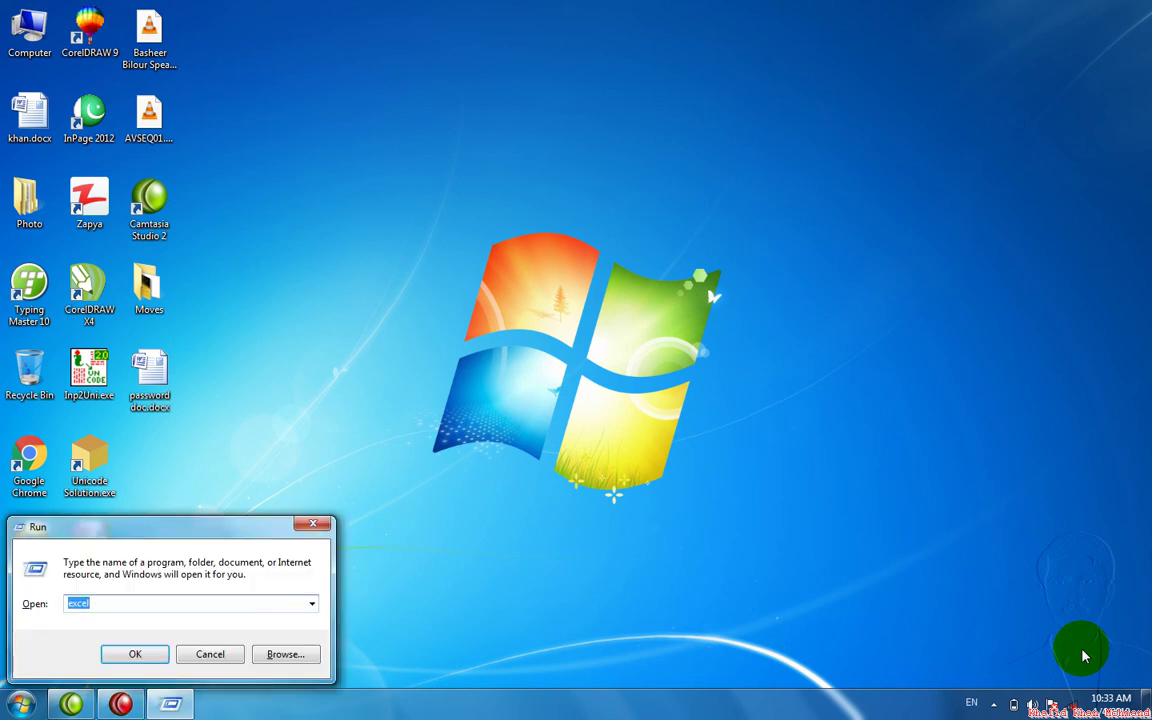
text(win)
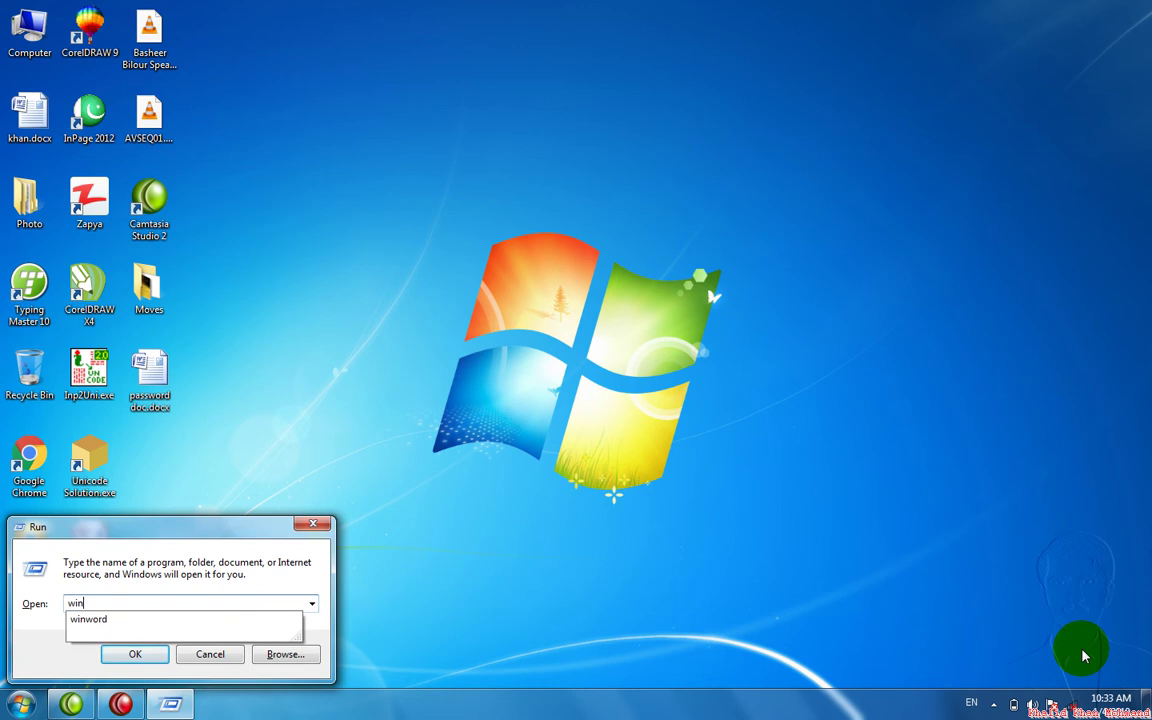
key(Down)
key(Return)
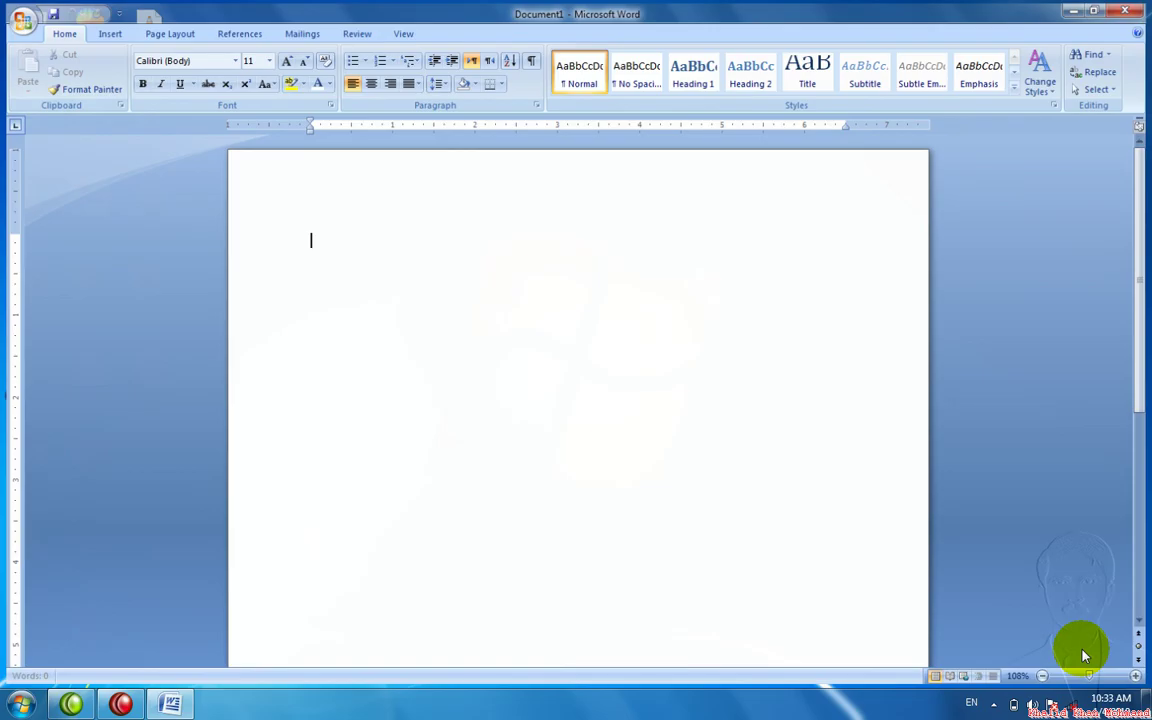
Step: Try opening recent file Admission Forms.docx and dismiss its invalid-directory error
click(18, 17)
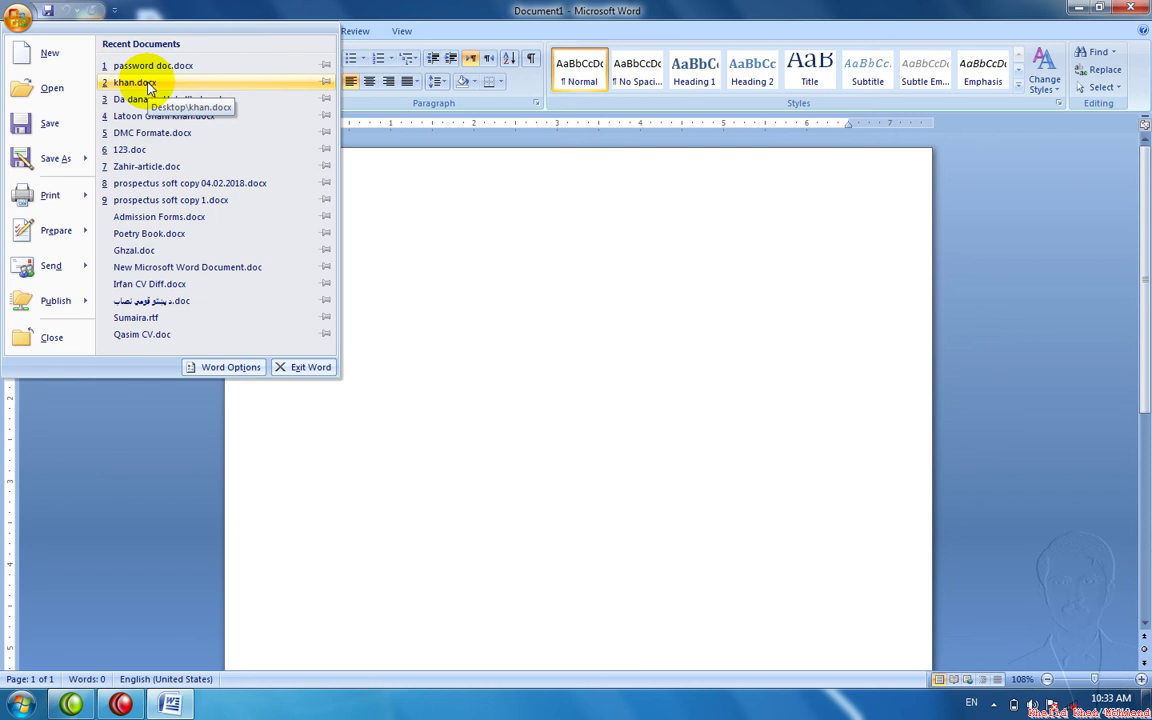
click(163, 218)
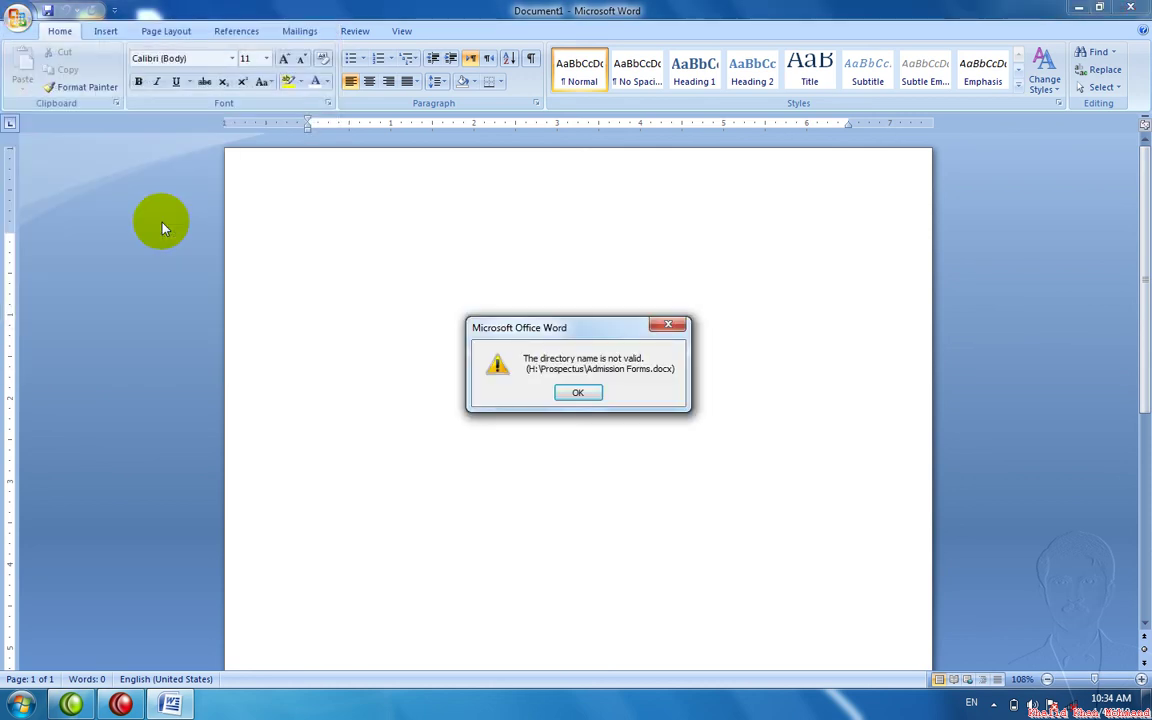
key(Return)
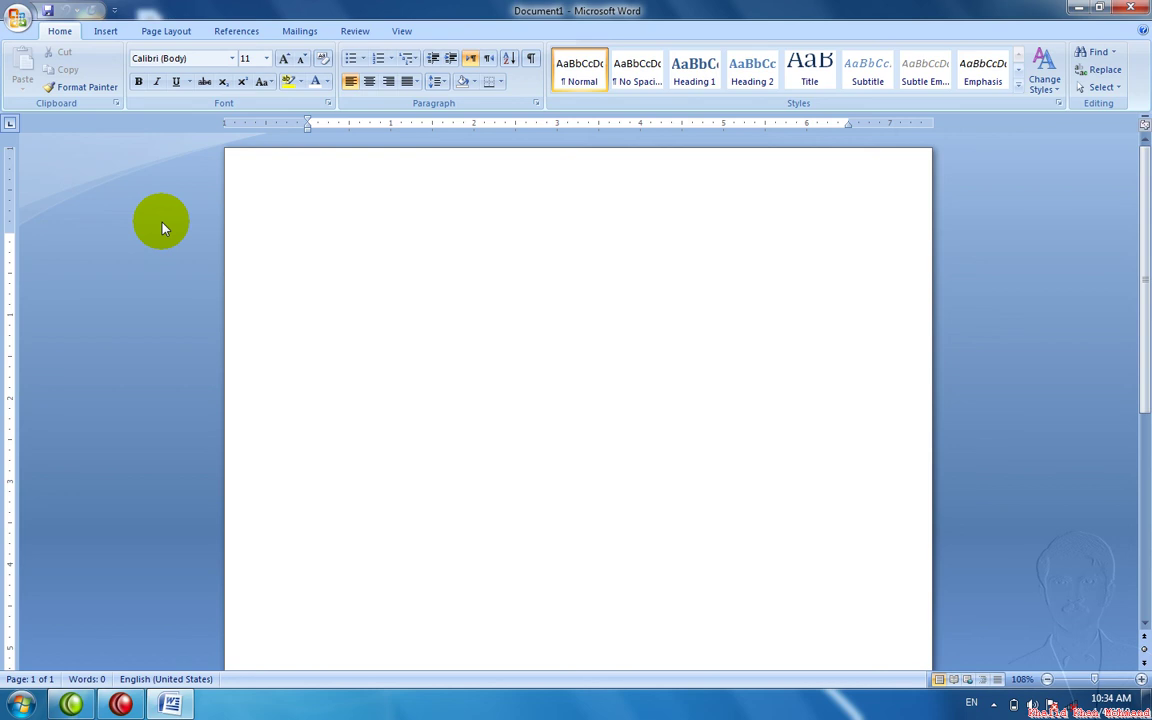
Step: Try the Pashto-named recent file, dismiss its error, and reopen the recent documents list
click(18, 17)
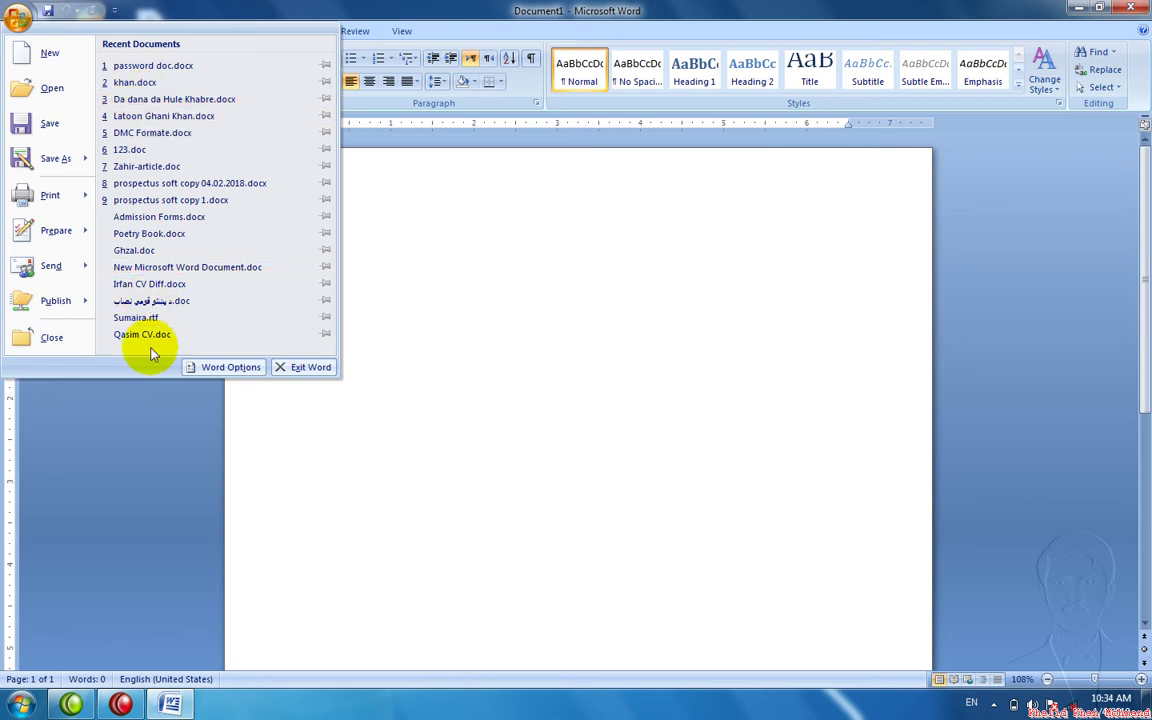
click(147, 303)
key(Return)
click(16, 24)
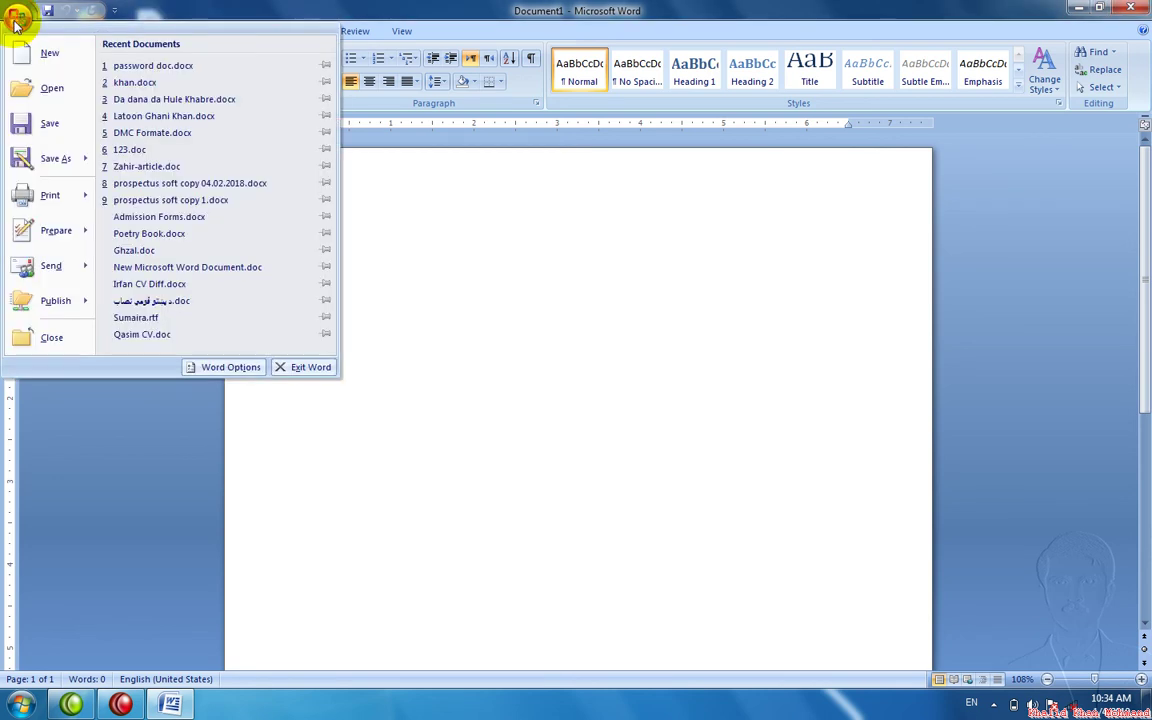
Step: Open Da dana da Hule Khabre.docx from recent documents and move through its text
click(133, 99)
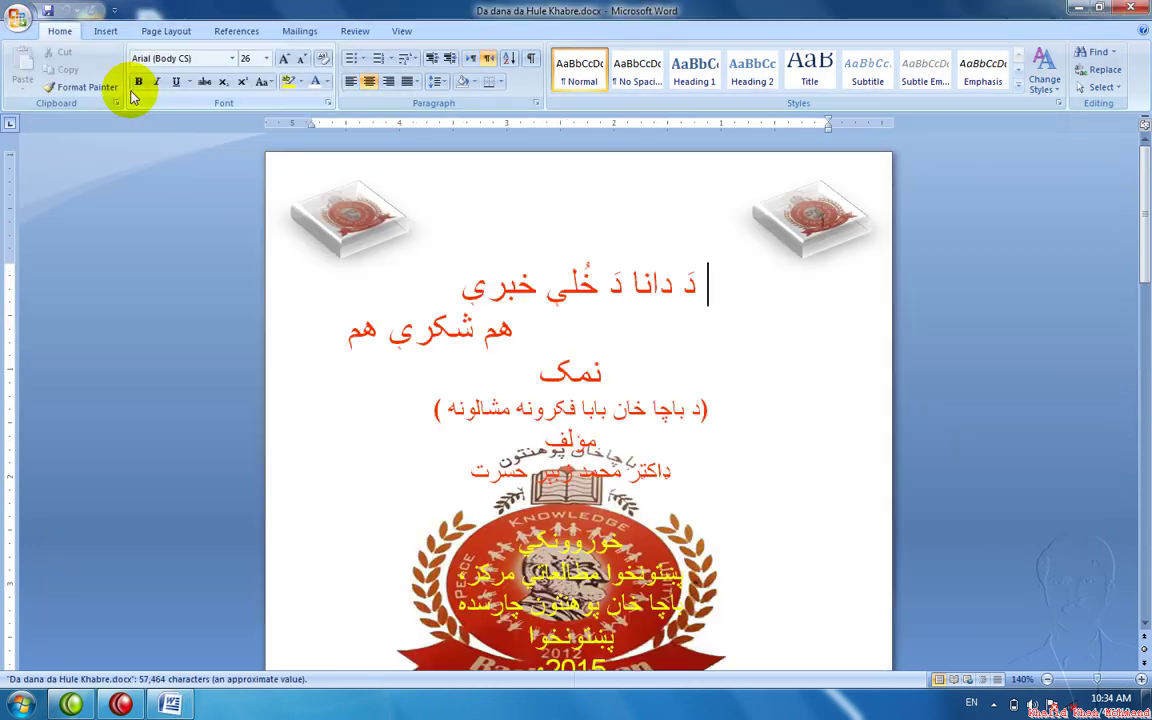
key(Down)
key(Down)
key(Down)
key(Down)
key(Down)
key(Down)
key(Down)
key(Down)
key(Down)
key(Down)
key(Down)
key(Down)
key(Down)
key(Down)
key(Down)
key(Down)
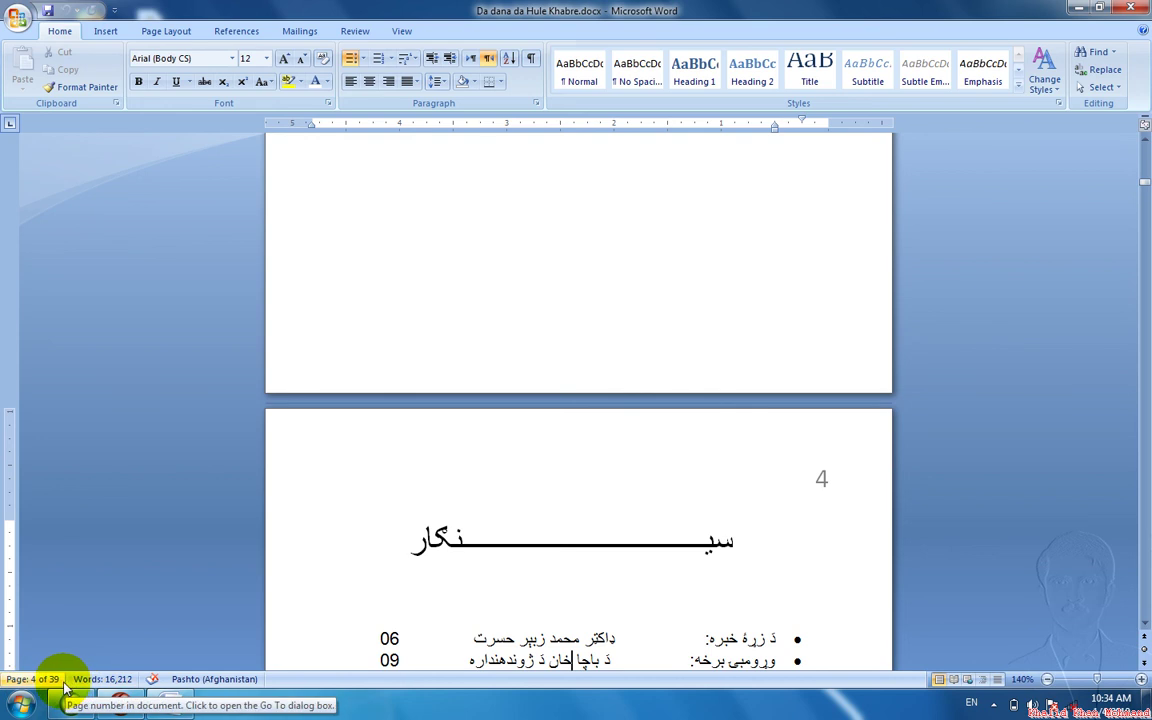
click(350, 598)
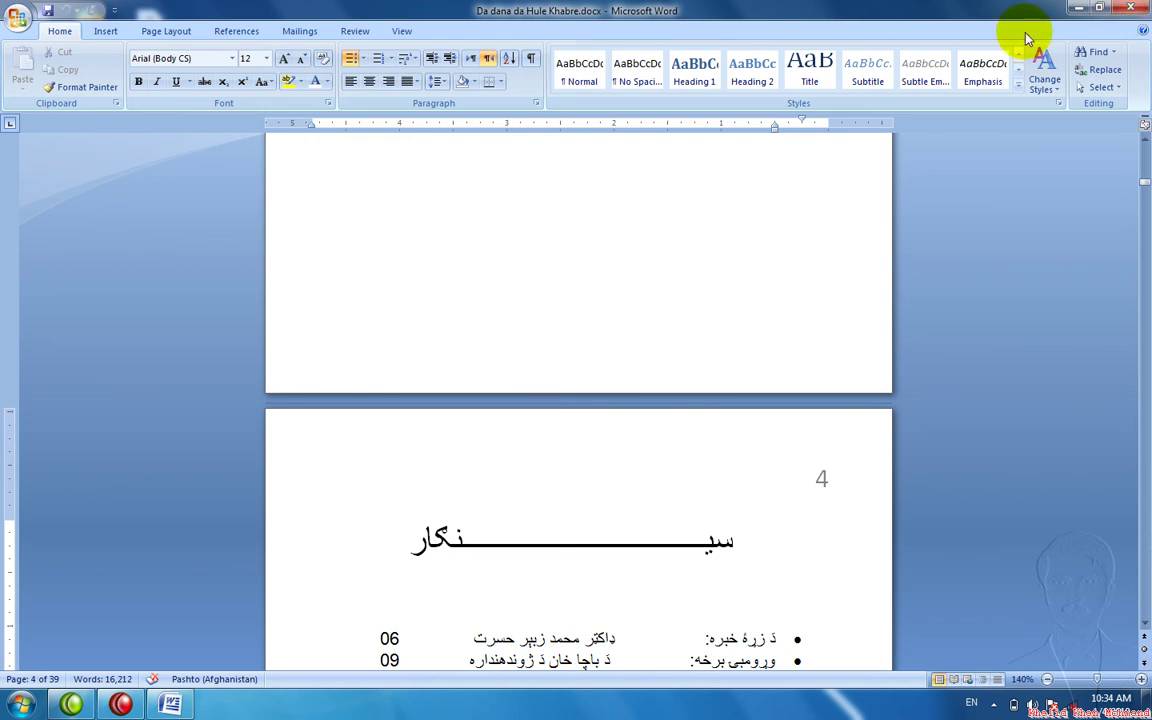
click(18, 18)
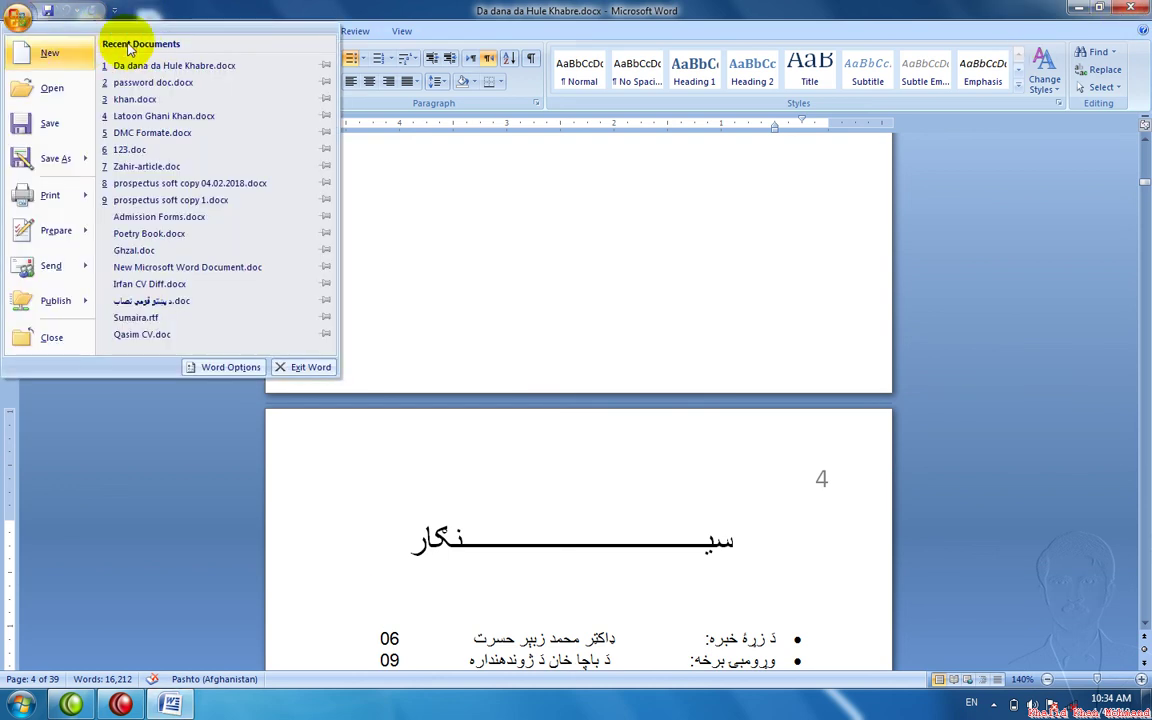
Step: Enable 'Show Developer tab in the Ribbon' in Word Options and view the Developer tab
click(210, 370)
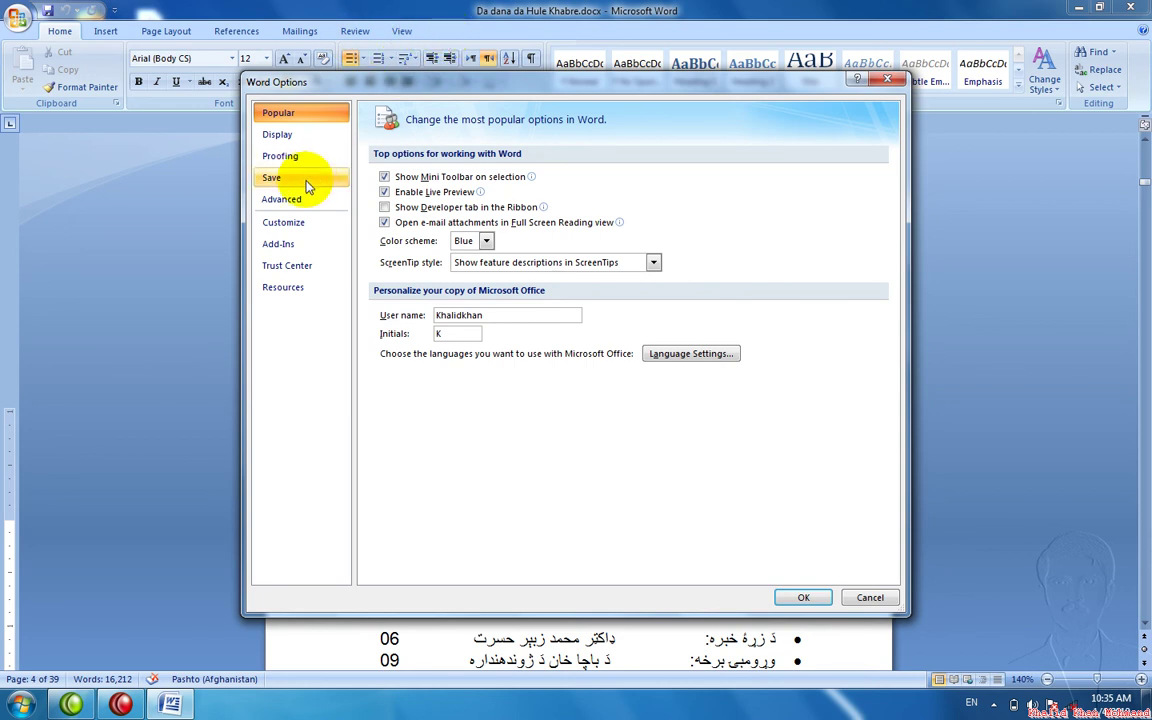
click(402, 209)
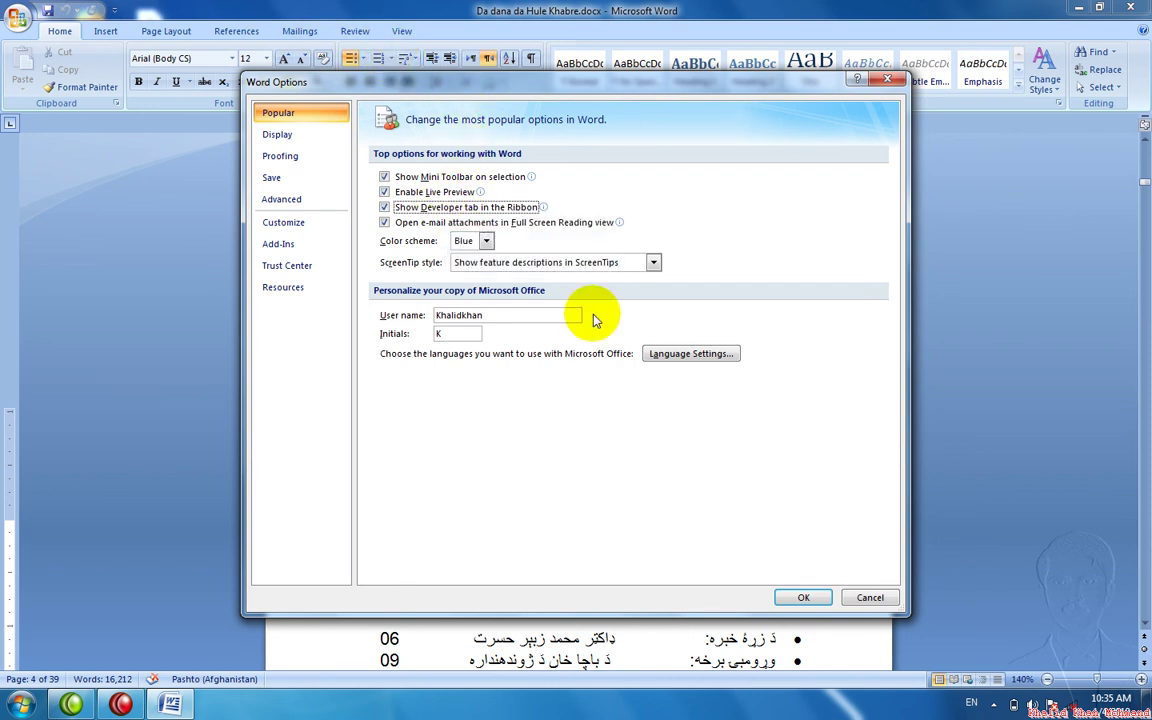
click(808, 596)
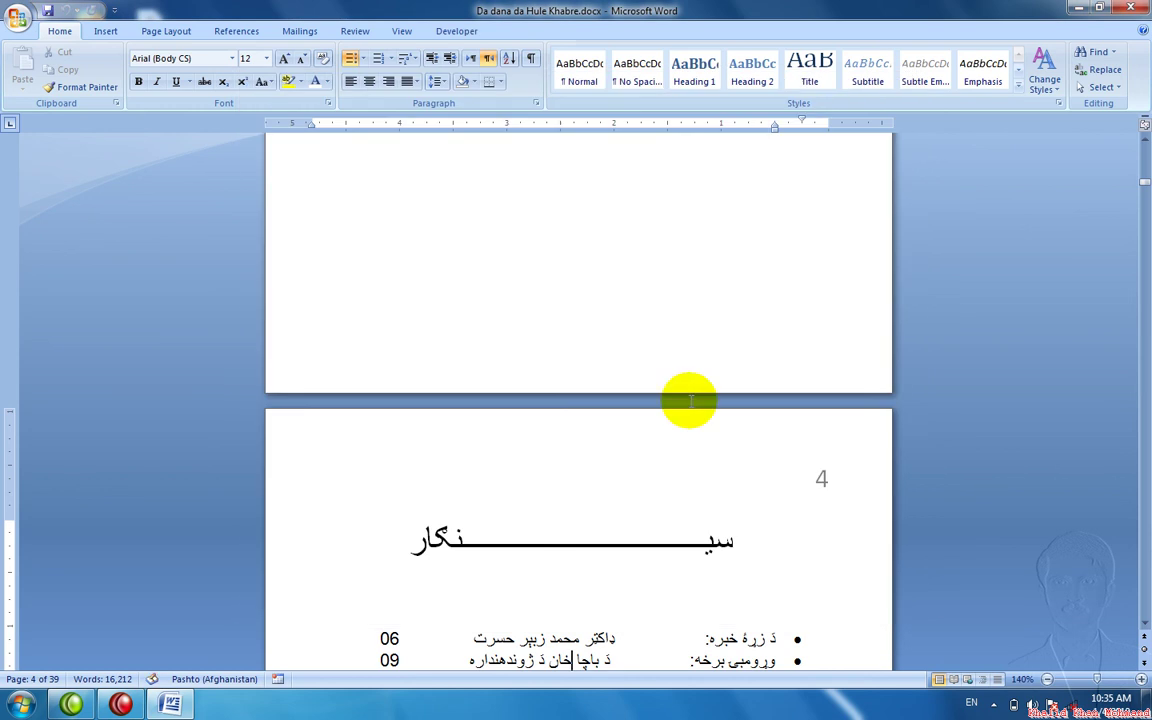
click(465, 33)
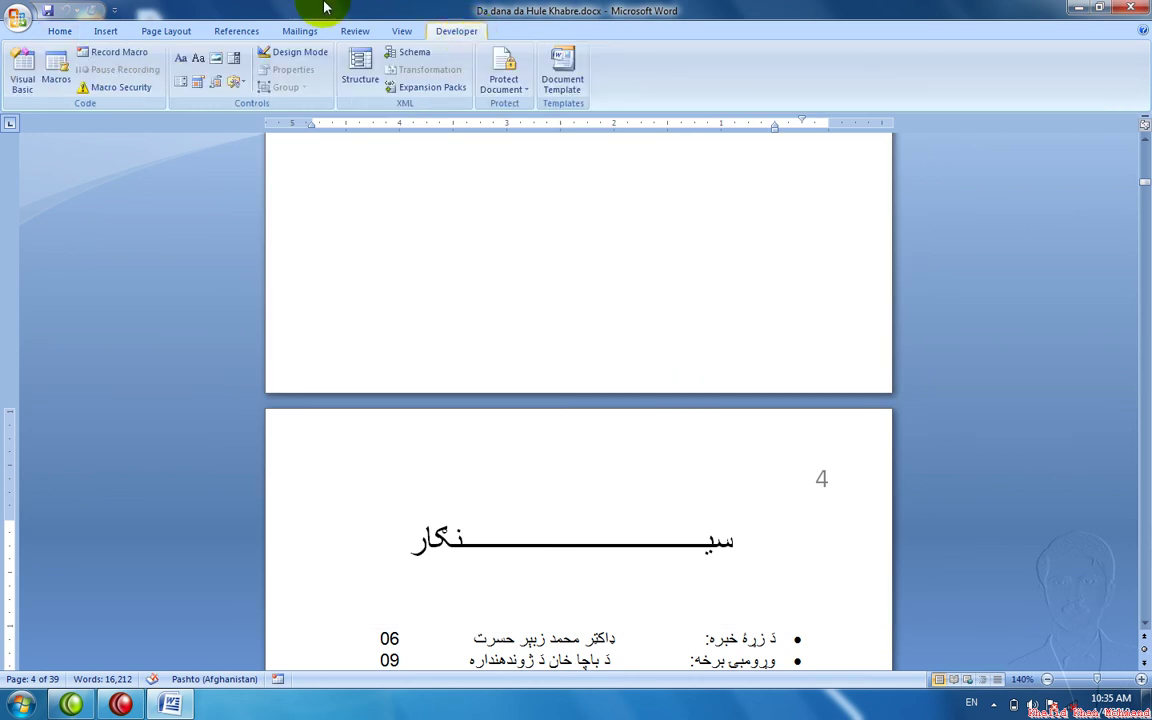
Step: Reopen Word Options and close it without making changes
click(18, 17)
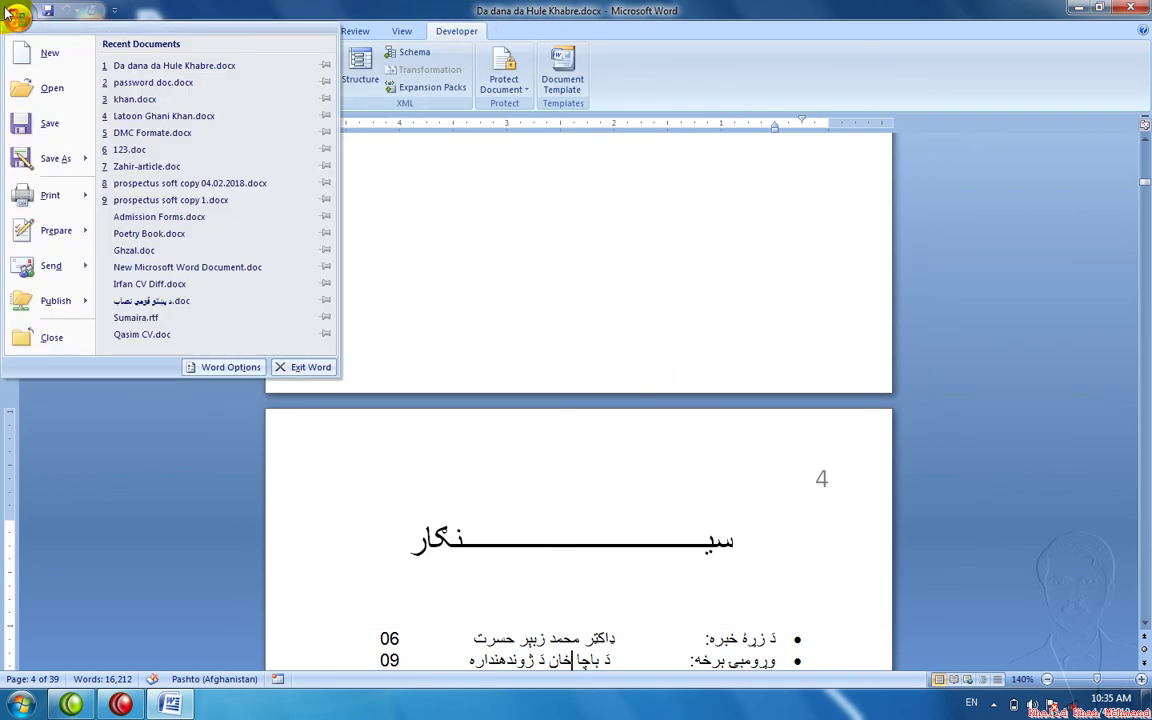
click(207, 367)
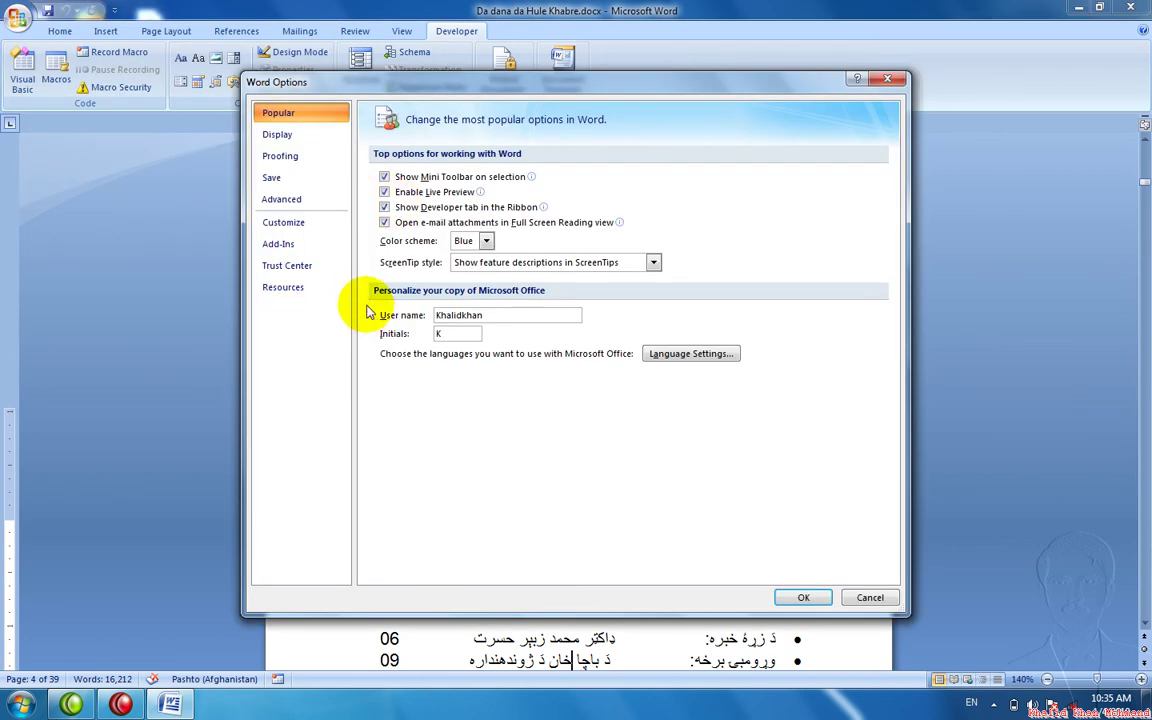
click(887, 78)
Step: Dismiss the Office menu and return to the Home tab
click(18, 18)
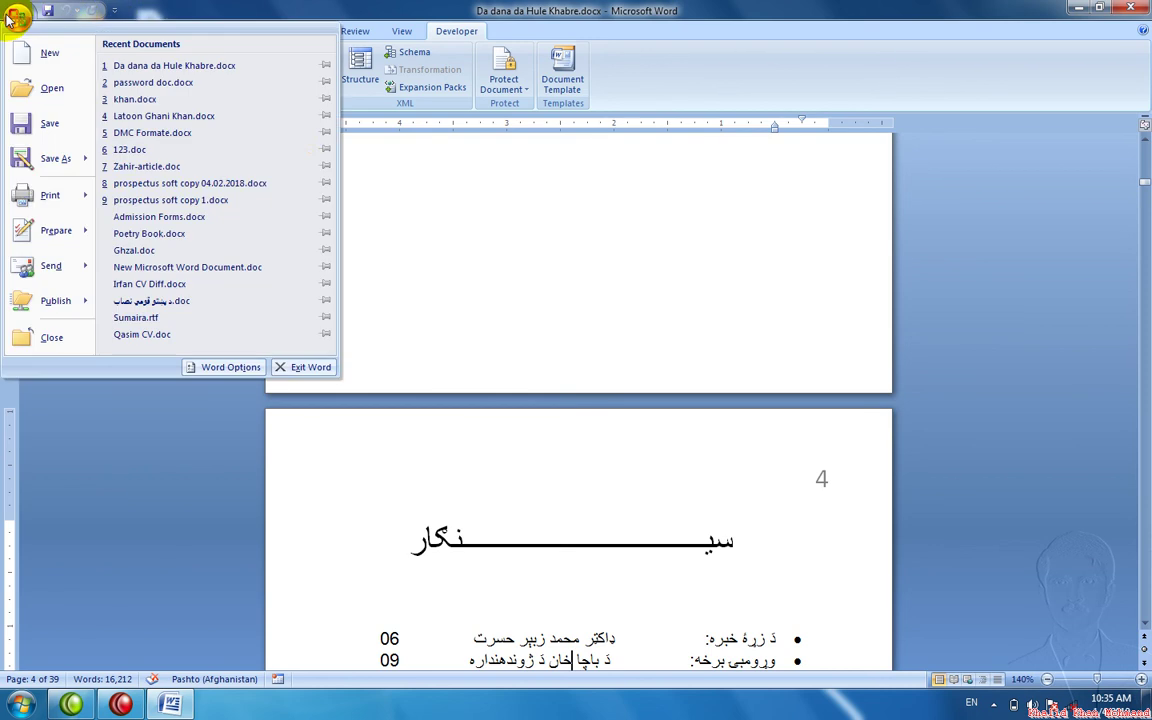
click(145, 12)
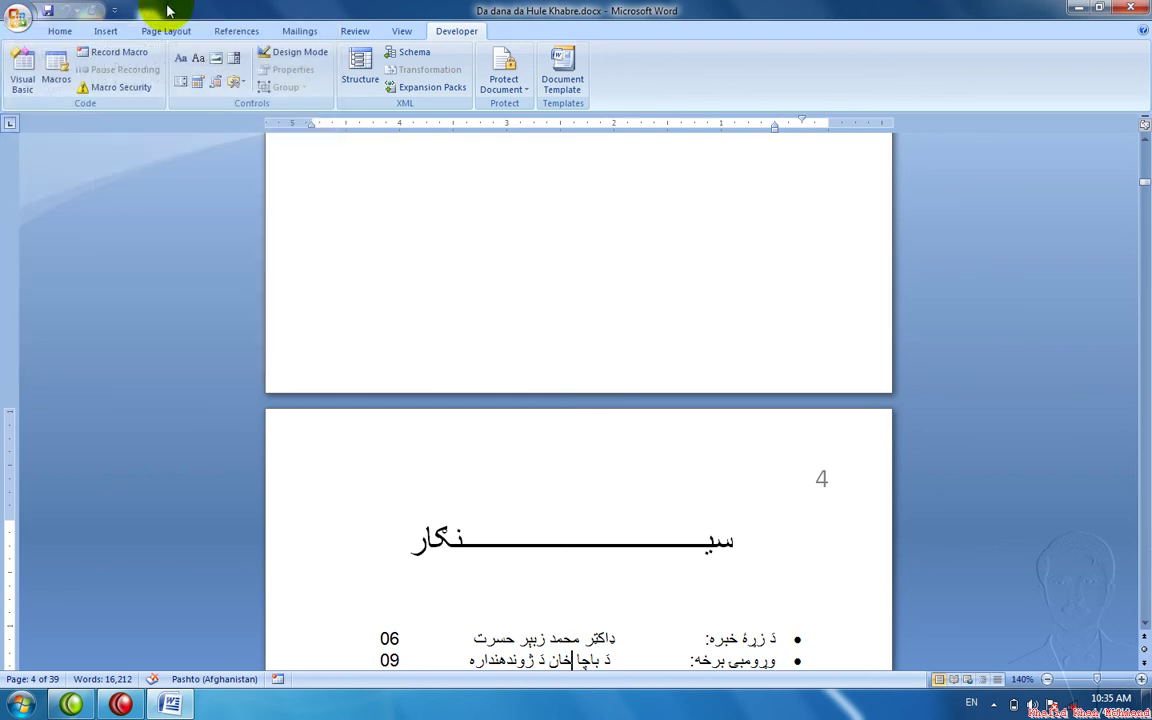
click(77, 31)
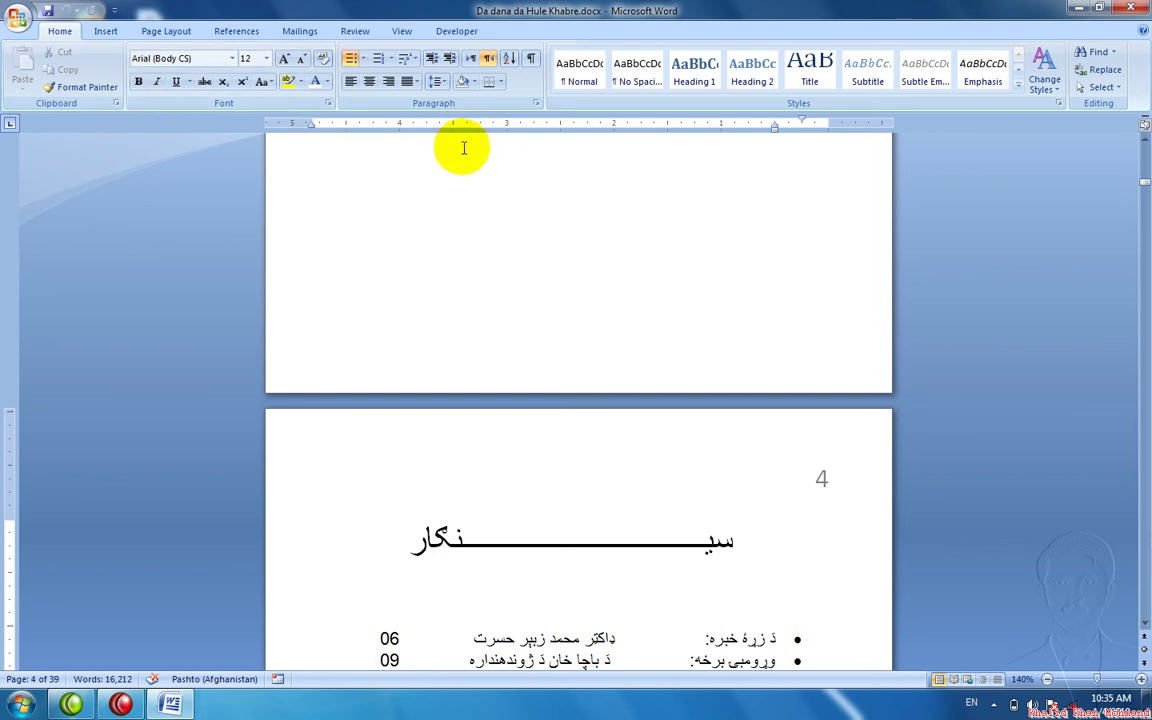
click(121, 704)
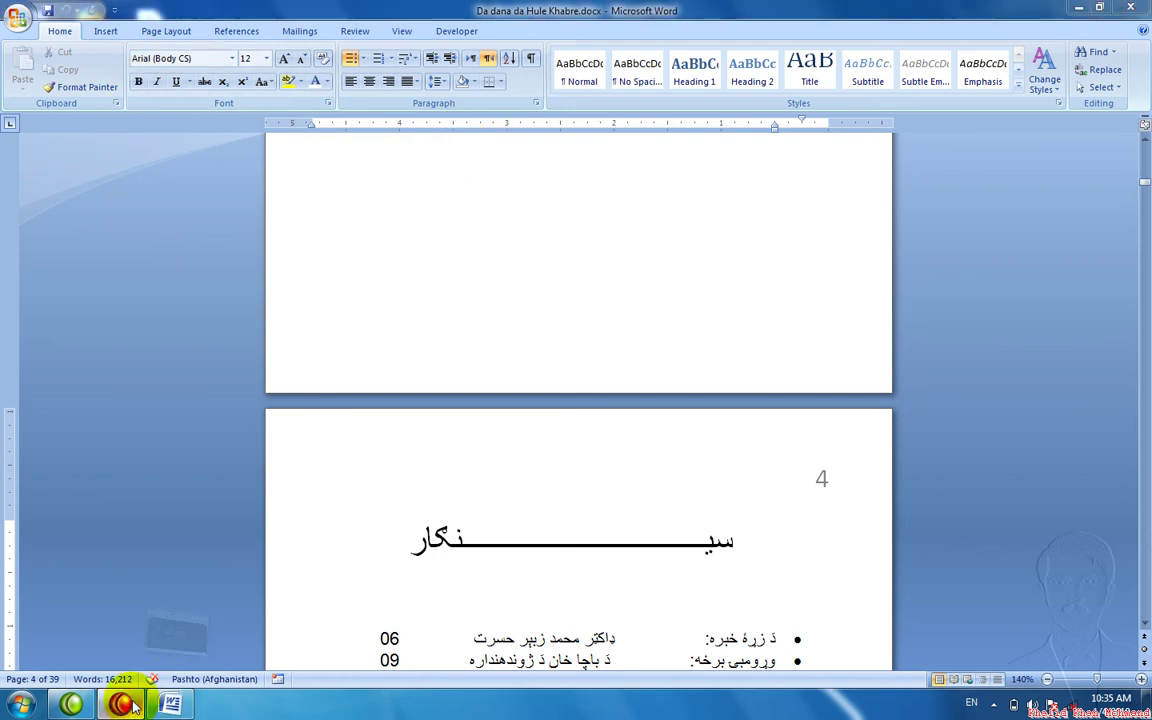